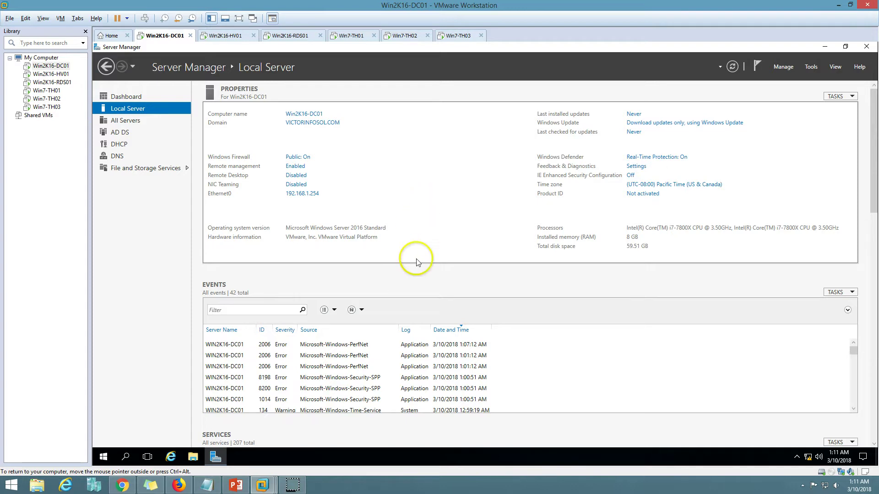
# Step: Return from the slide show to the Win2K16-RDS01 VM and move its tab ahead of Win2K16-HV01
pyautogui.click(239, 485)
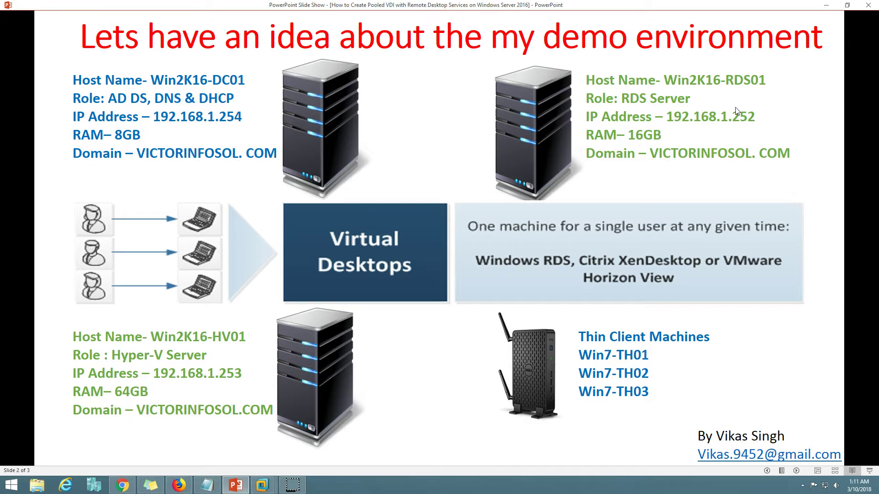
pyautogui.moveTo(291, 489)
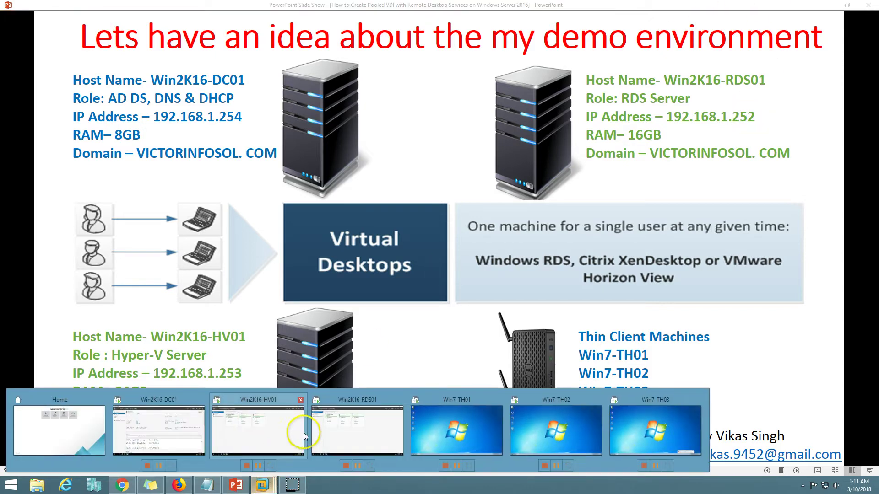
pyautogui.click(350, 417)
pyautogui.moveTo(304, 35); pyautogui.dragTo(227, 36)
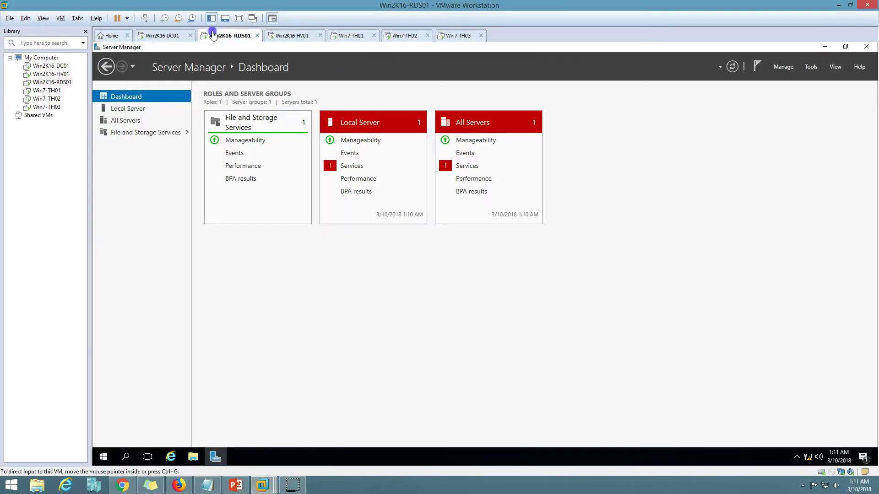
# Step: Start the stopped Google Update service from RDS01's Local Server services alert
pyautogui.click(267, 74)
pyautogui.click(351, 166)
pyautogui.click(451, 230)
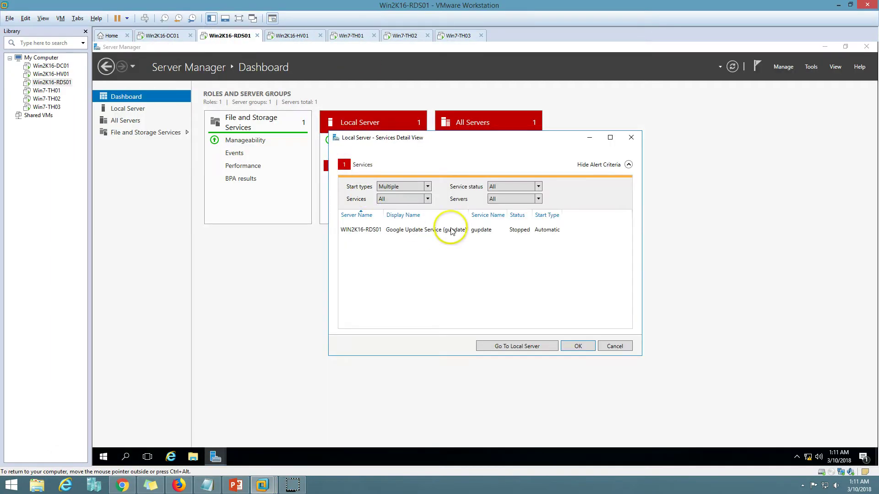
pyautogui.rightClick(451, 230)
pyautogui.click(476, 238)
pyautogui.click(577, 346)
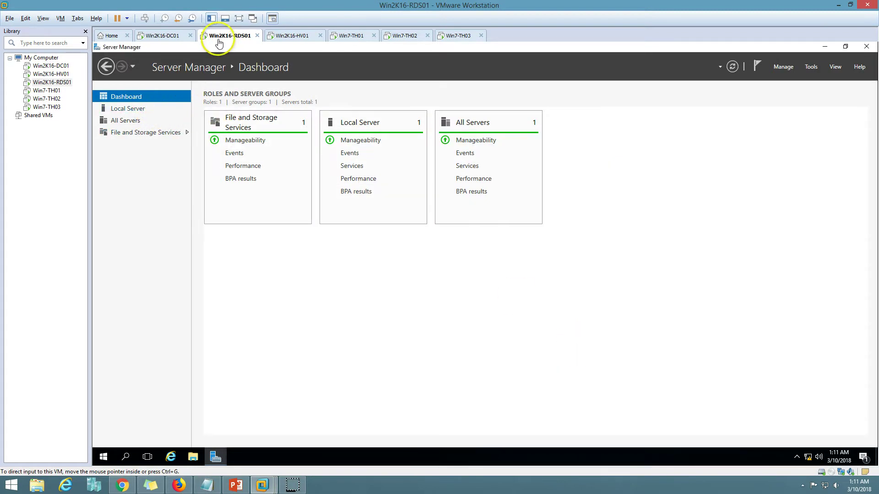
# Step: Review RDS01's local server properties and drives in File Explorer, then return to the slide
pyautogui.click(146, 112)
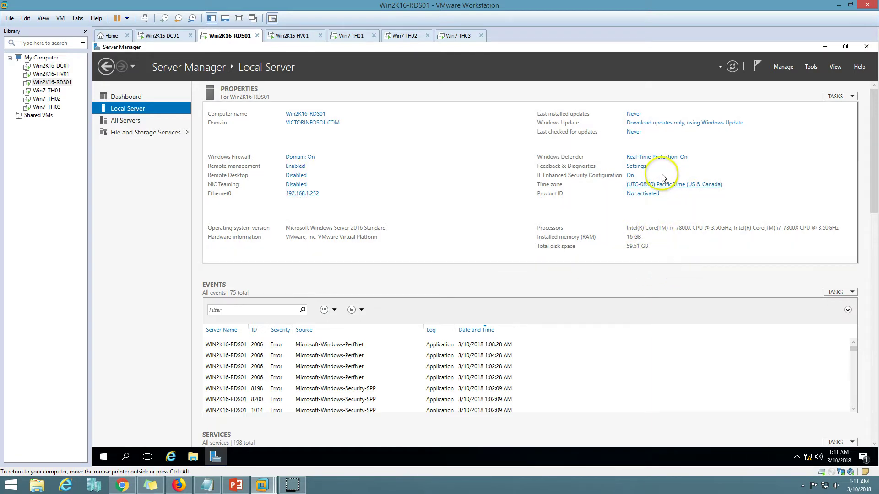
pyautogui.click(194, 458)
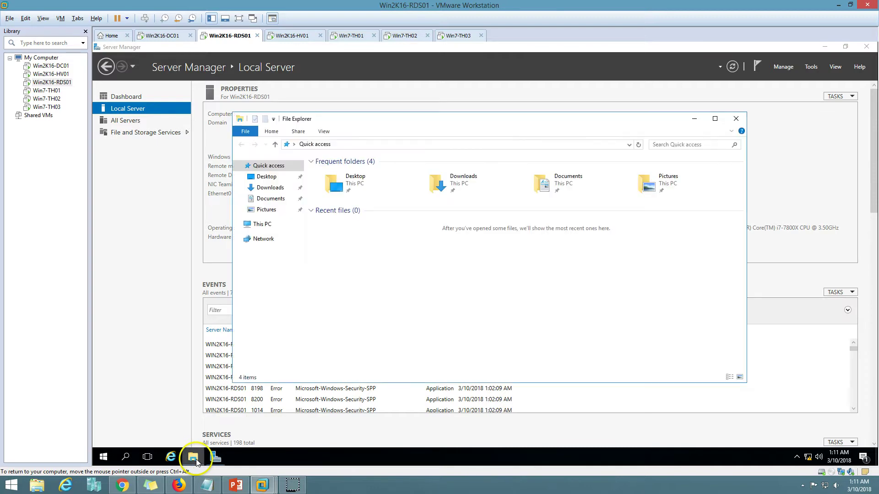
pyautogui.click(194, 457)
pyautogui.click(194, 457)
pyautogui.click(262, 224)
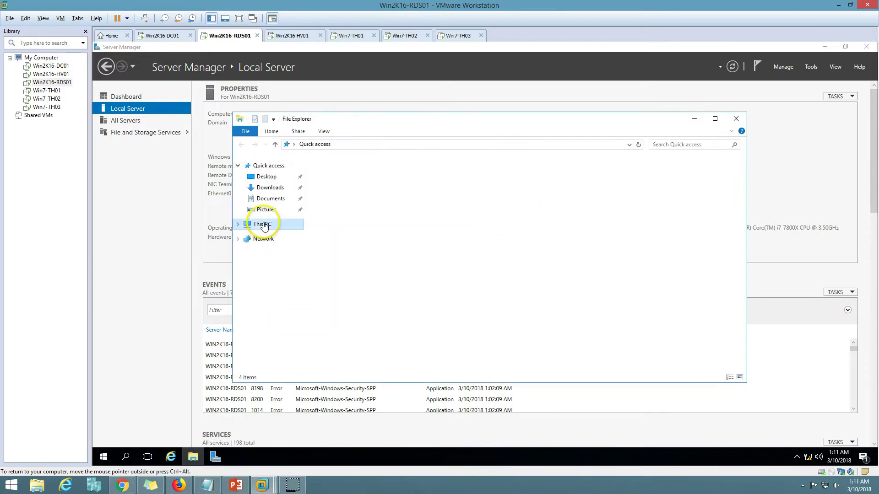
pyautogui.click(364, 252)
pyautogui.click(397, 291)
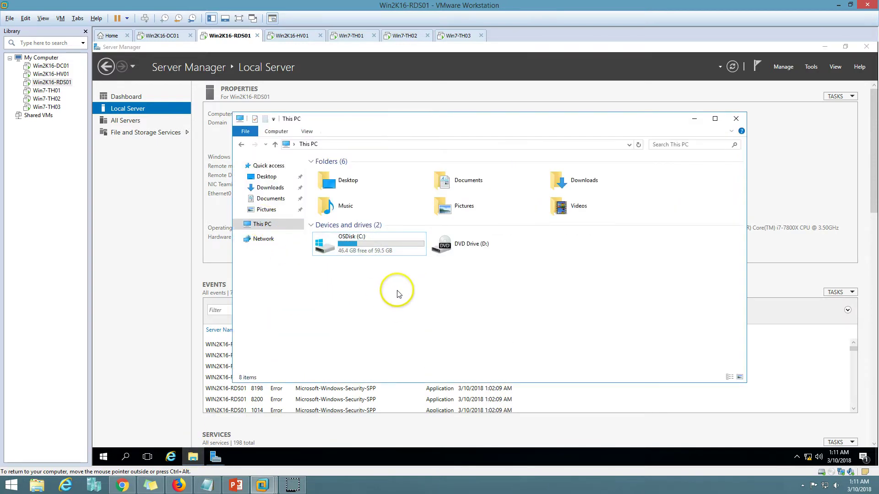
pyautogui.click(197, 450)
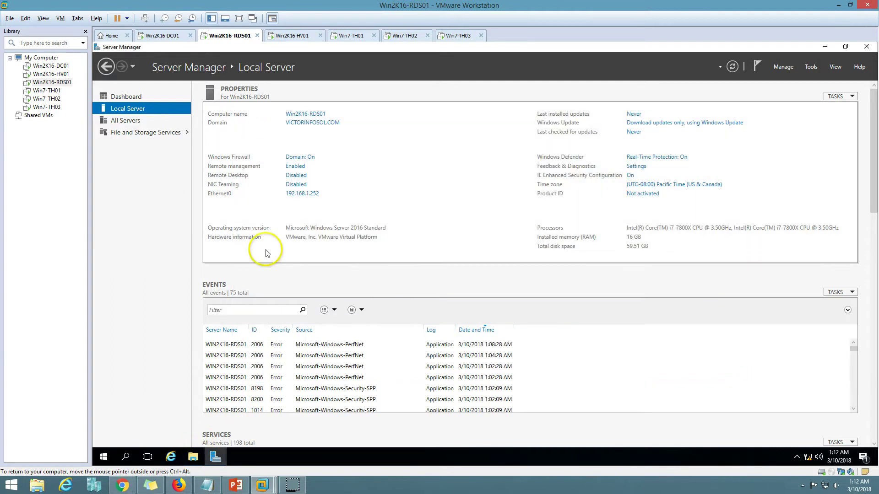
pyautogui.click(140, 97)
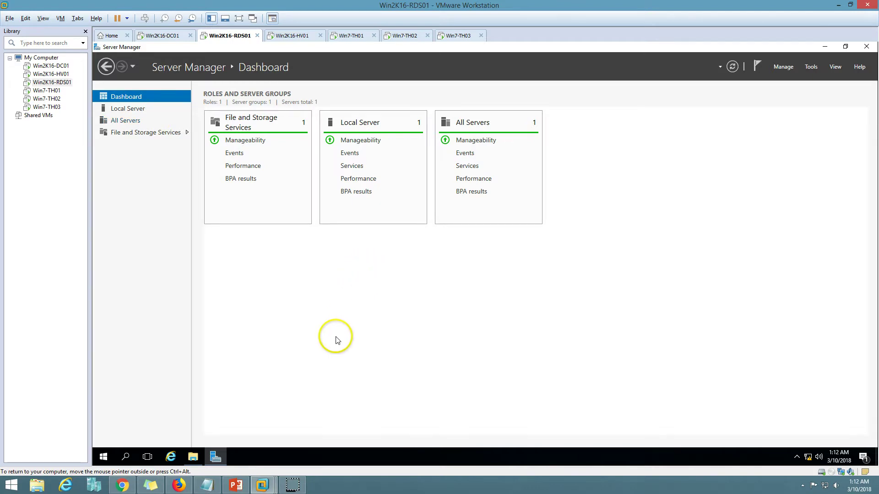
pyautogui.click(236, 485)
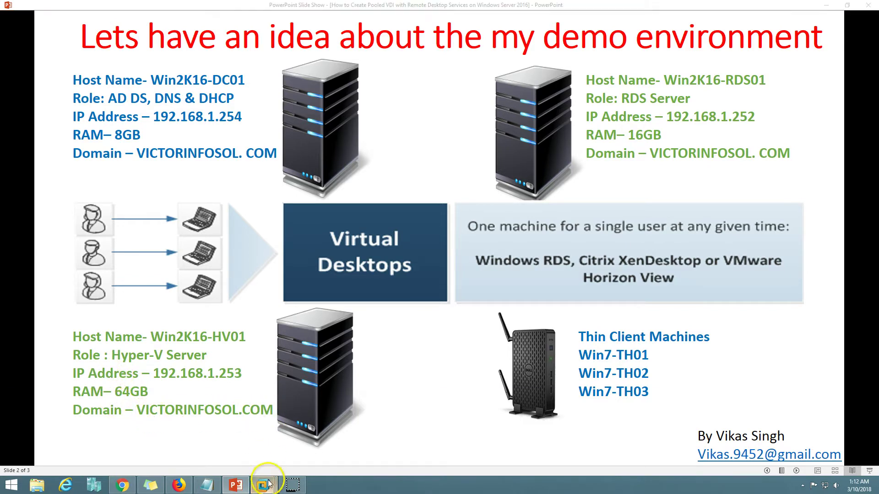
# Step: View Win2K16-HV01's Local Server properties and Dashboard, then go back to the demo-environment slide
pyautogui.moveTo(263, 486)
pyautogui.click(331, 425)
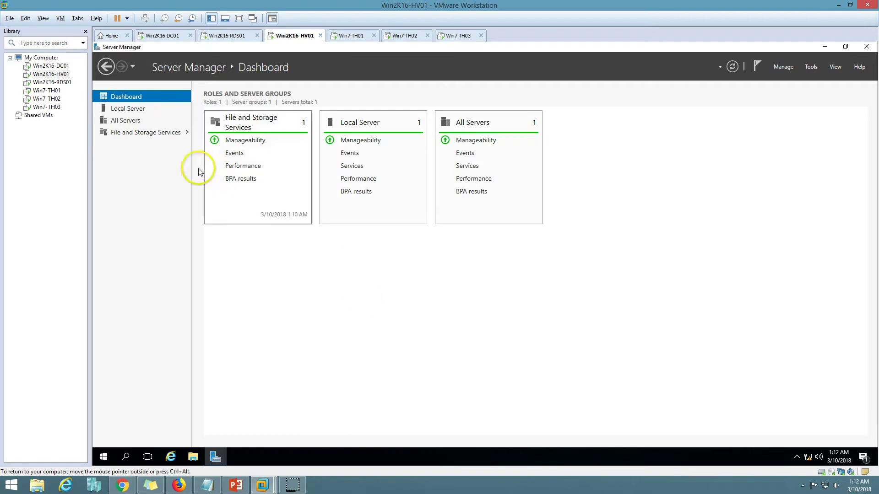
pyautogui.click(138, 109)
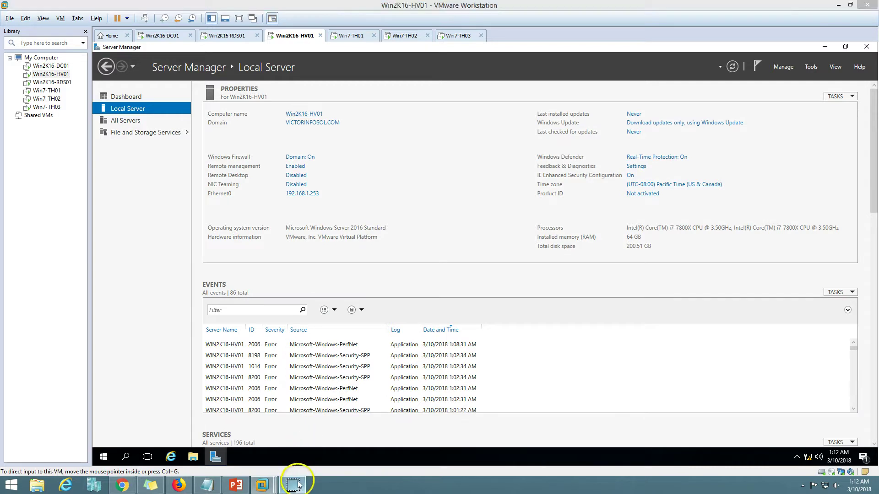
pyautogui.click(151, 98)
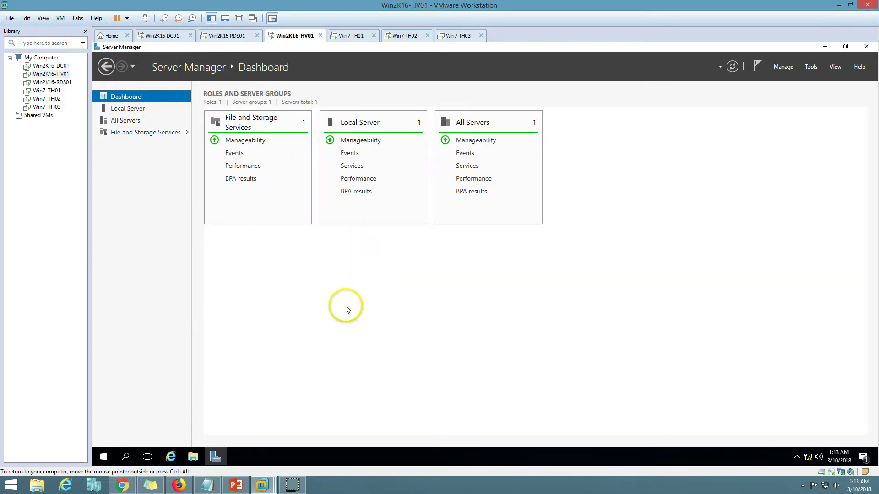
pyautogui.click(291, 35)
pyautogui.click(236, 485)
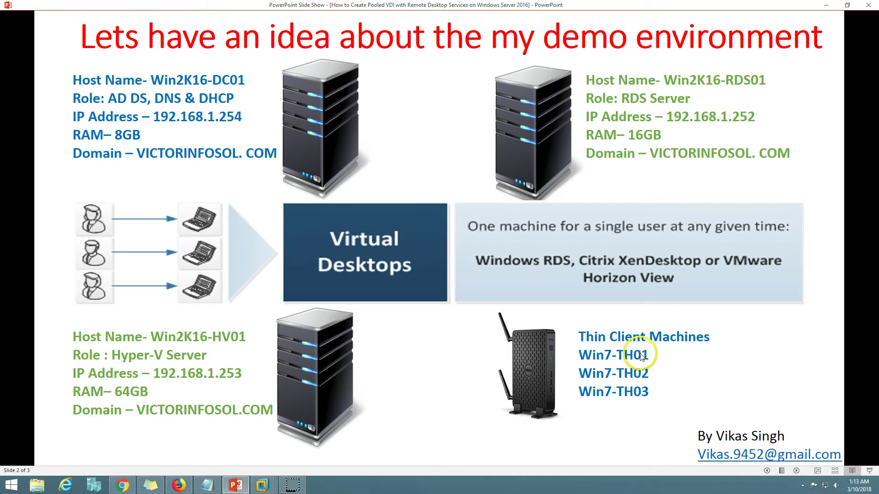
# Step: Open the System properties of the Win7-TH01 thin client to check its domain
pyautogui.click(243, 486)
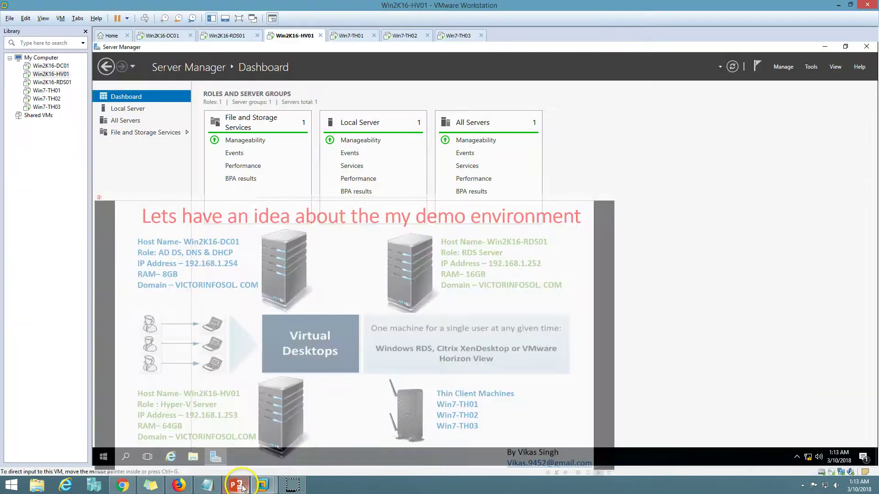
pyautogui.click(353, 36)
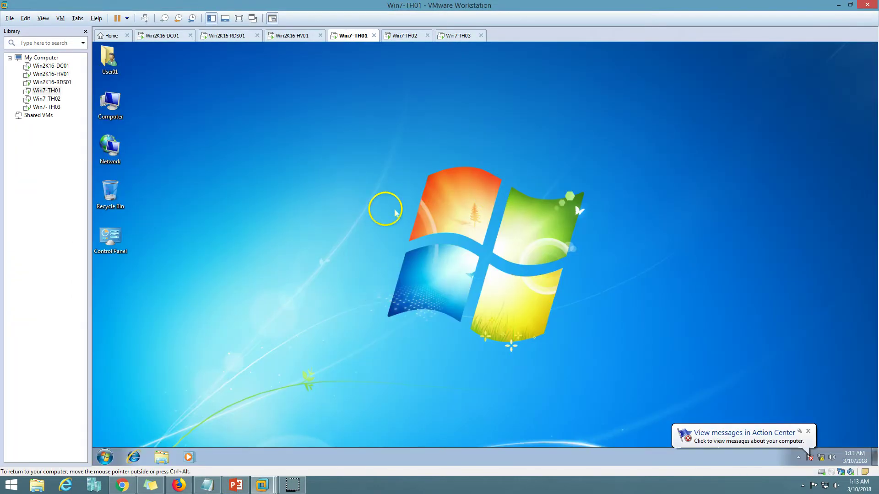
pyautogui.rightClick(124, 111)
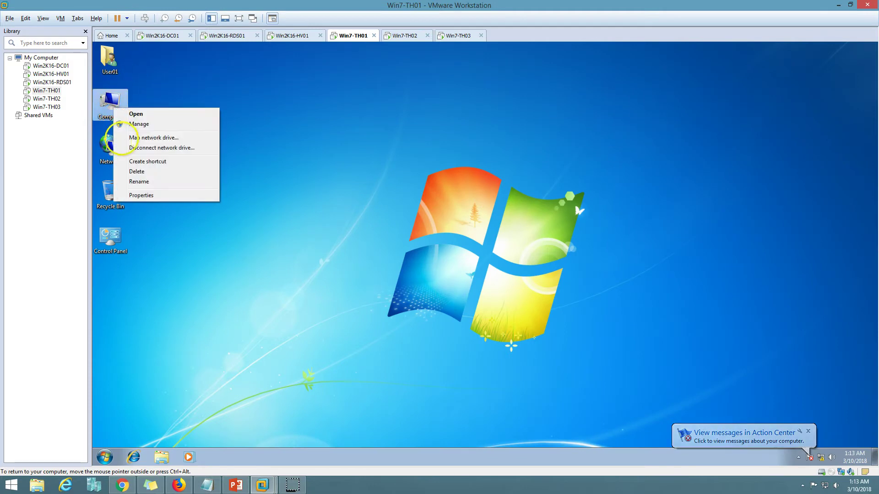
pyautogui.click(142, 196)
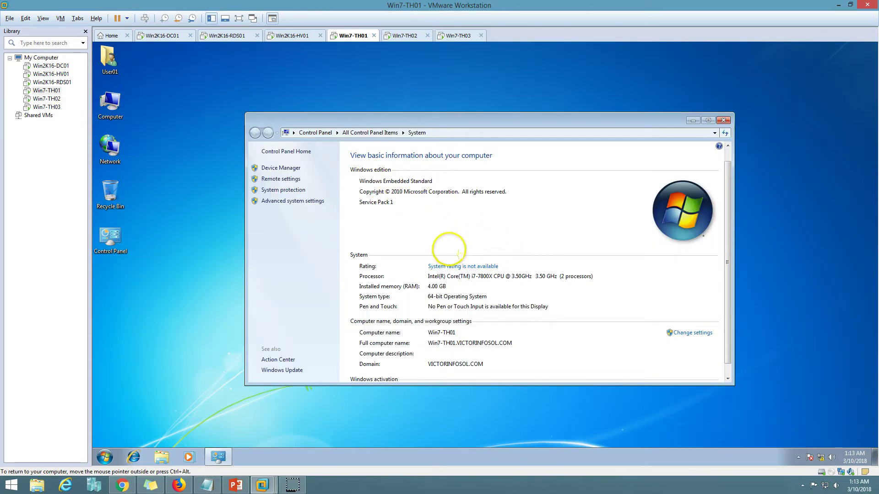
pyautogui.scroll(-1, 446, 256)
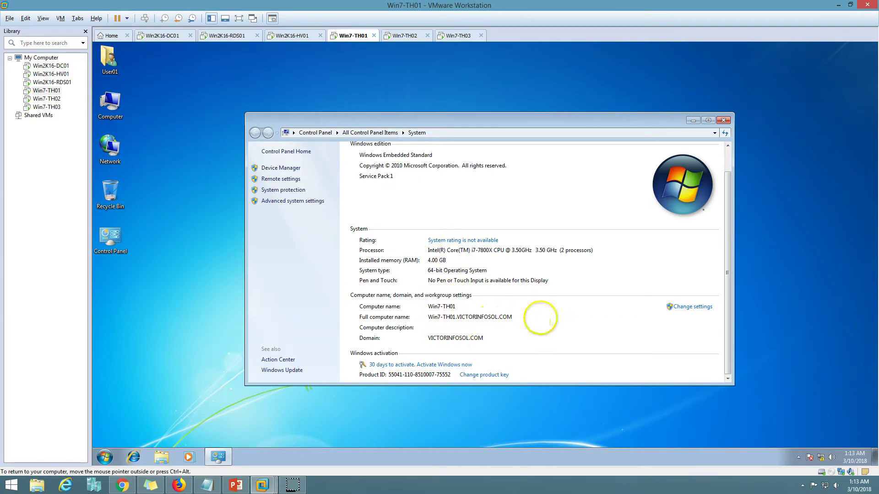
pyautogui.click(724, 120)
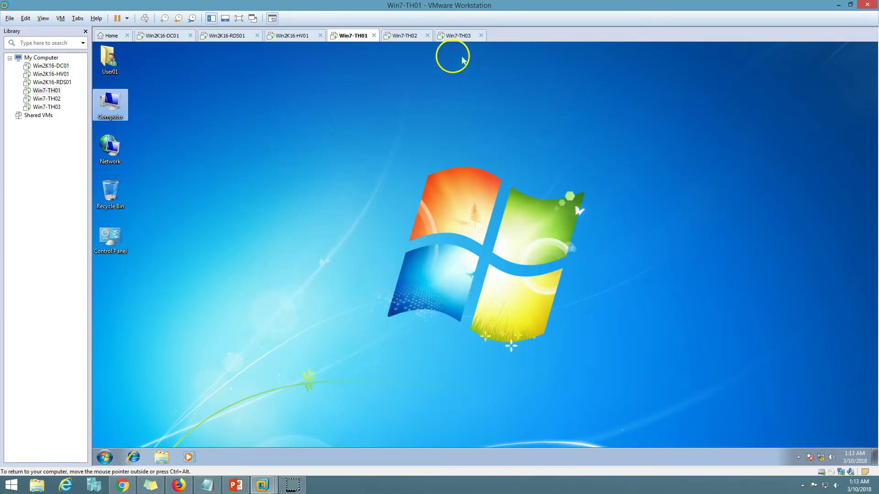
# Step: Open the System properties of the Win7-TH02 and Win7-TH03 thin clients
pyautogui.click(405, 35)
pyautogui.rightClick(120, 105)
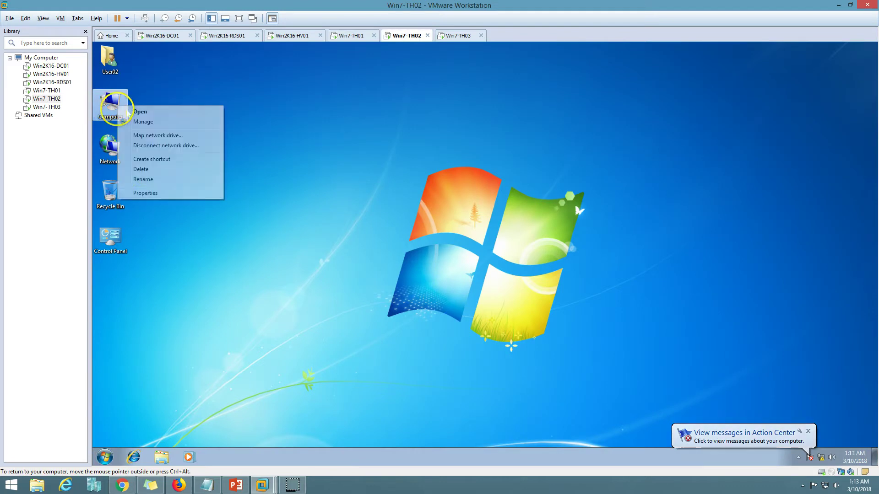
pyautogui.click(143, 197)
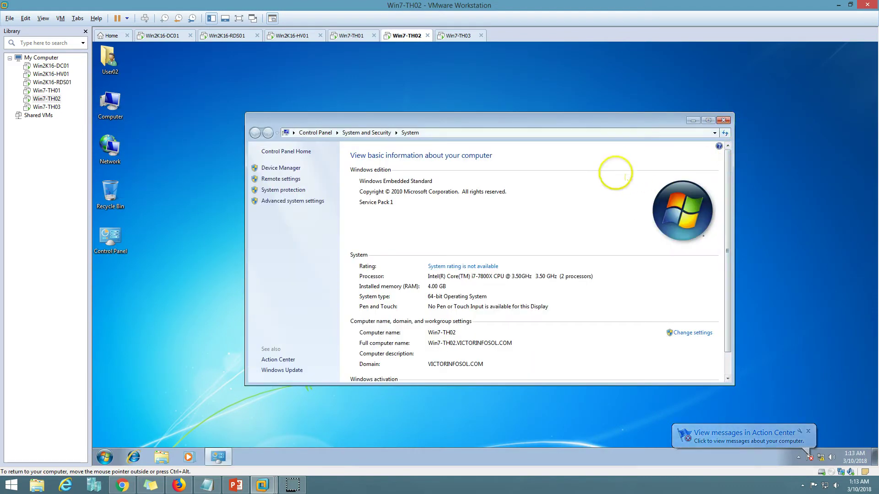
pyautogui.click(452, 35)
pyautogui.rightClick(162, 104)
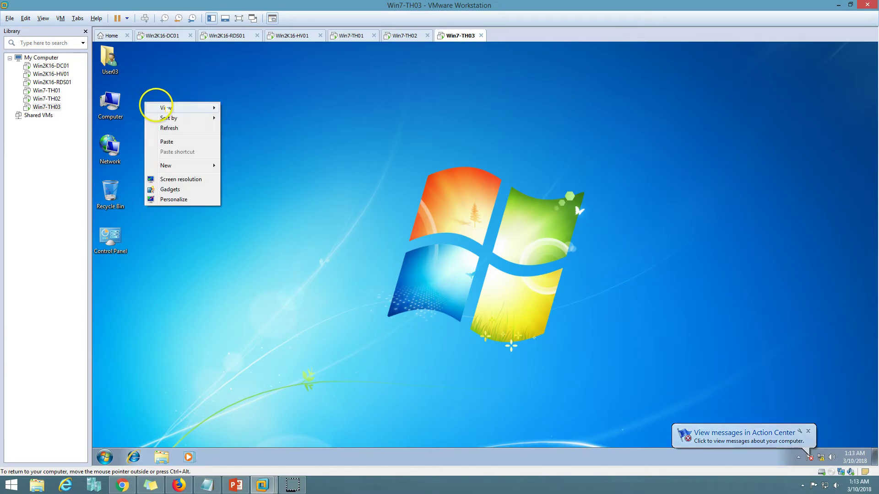
pyautogui.rightClick(113, 106)
pyautogui.click(182, 198)
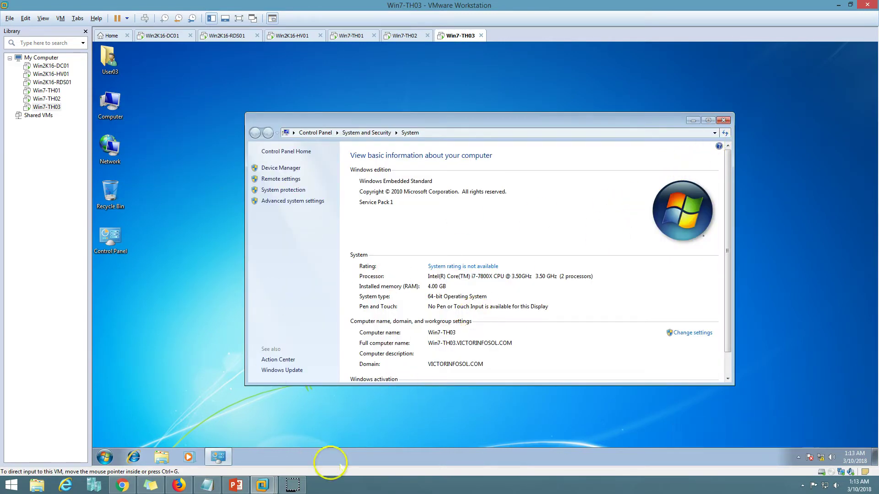
# Step: Launch Active Directory Users and Computers from Server Manager on Win2K16-DC01
pyautogui.click(162, 36)
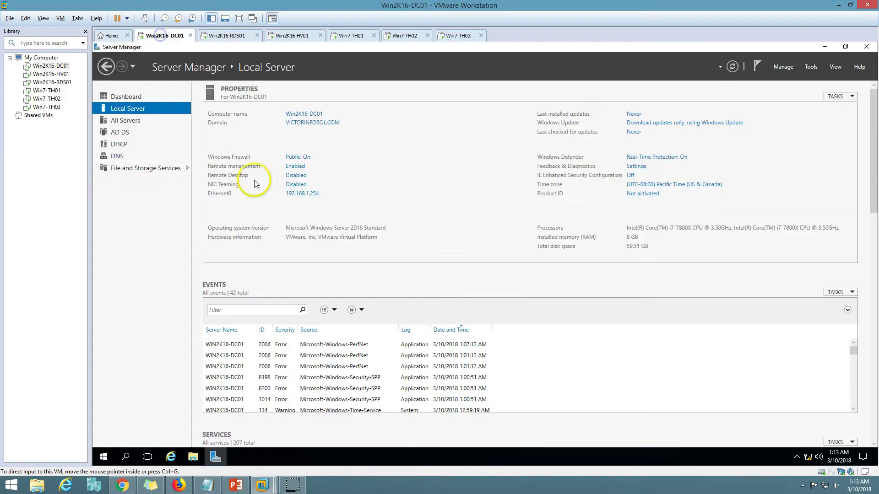
pyautogui.click(128, 97)
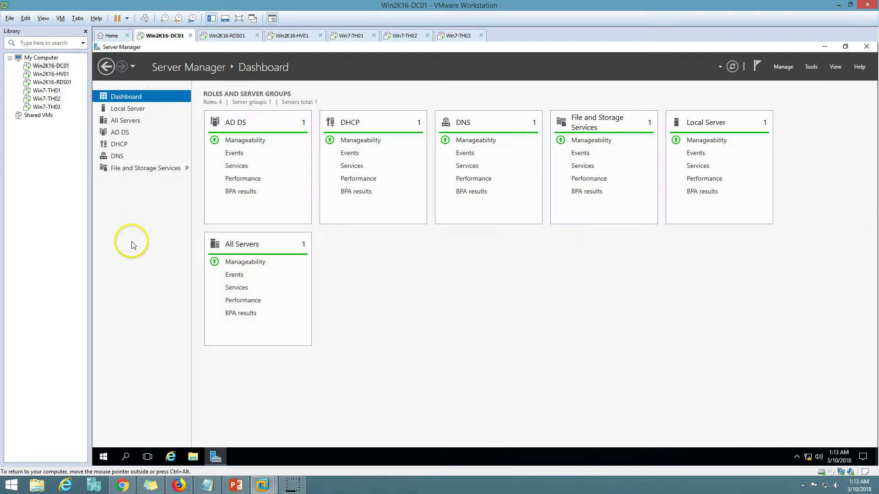
pyautogui.click(811, 66)
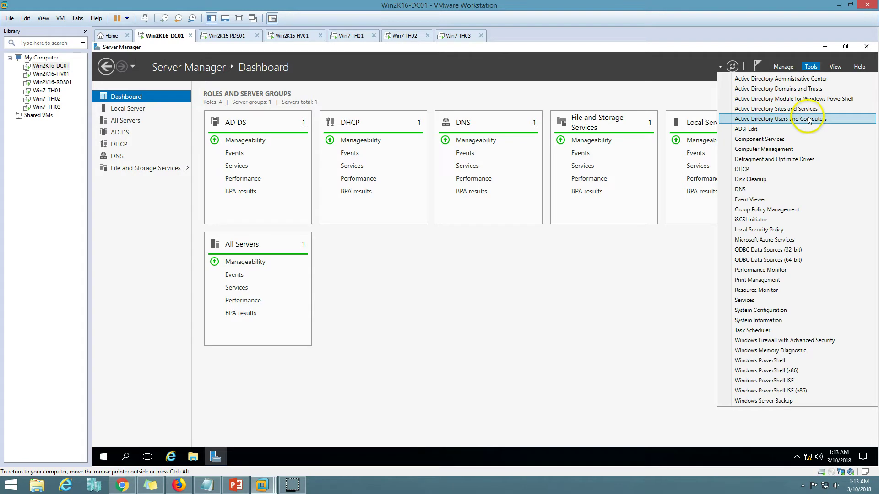
pyautogui.click(865, 115)
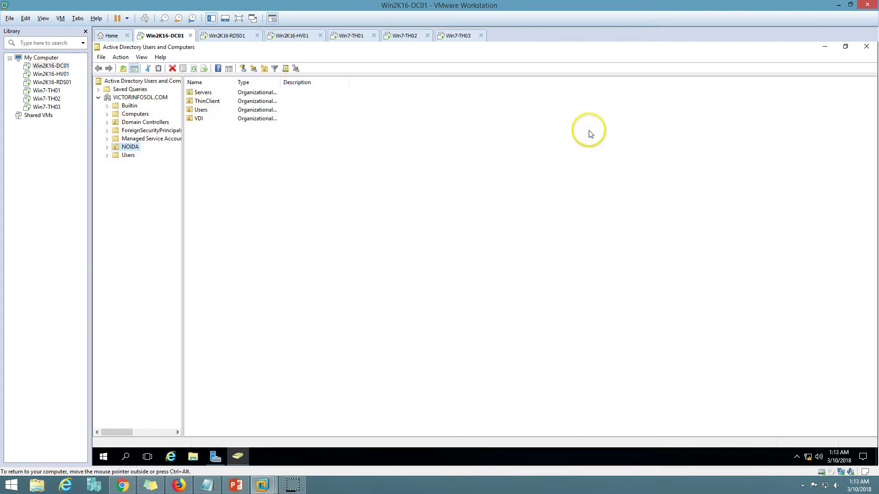
pyautogui.moveTo(278, 48); pyautogui.dragTo(500, 128)
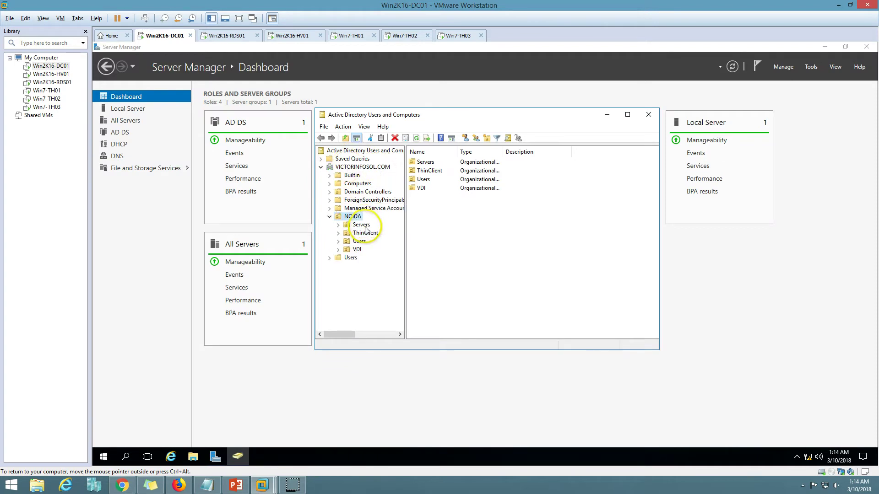
# Step: Browse NOIDA's Servers, ThinClient and Users OUs to review their computers and admin accounts
pyautogui.click(362, 225)
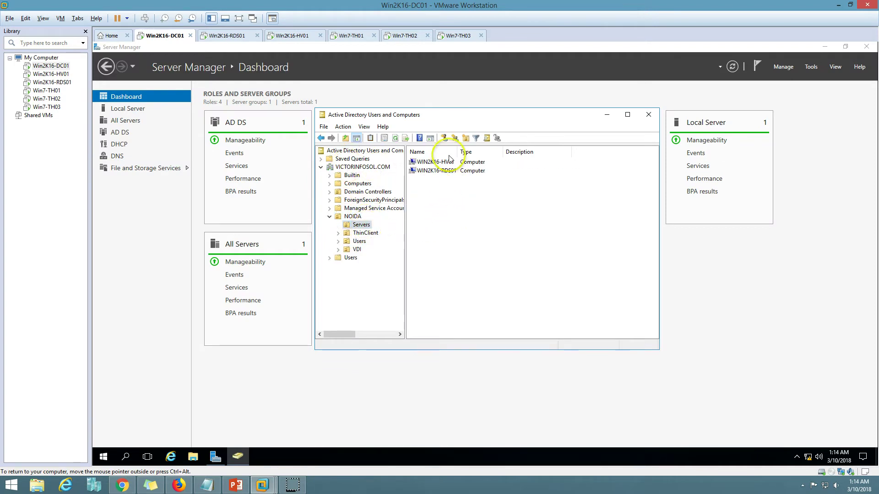
pyautogui.hotkey('ctrl', 'a')
pyautogui.click(362, 236)
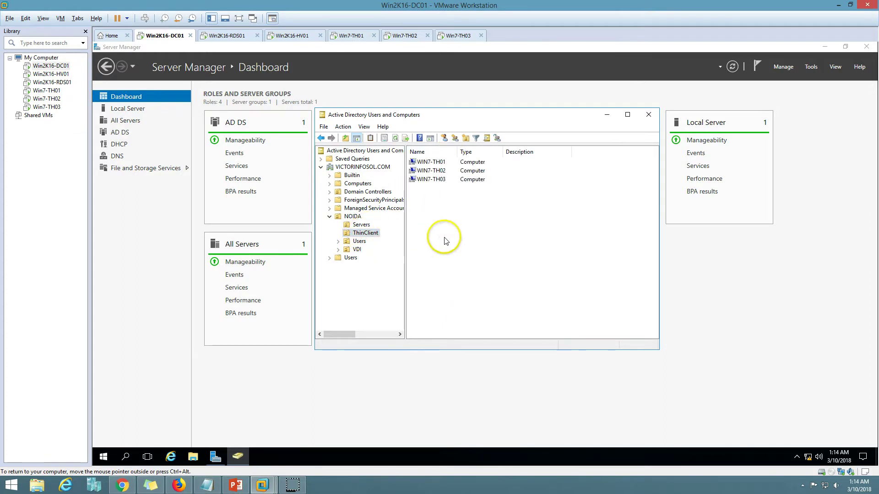
pyautogui.moveTo(428, 196); pyautogui.dragTo(438, 164)
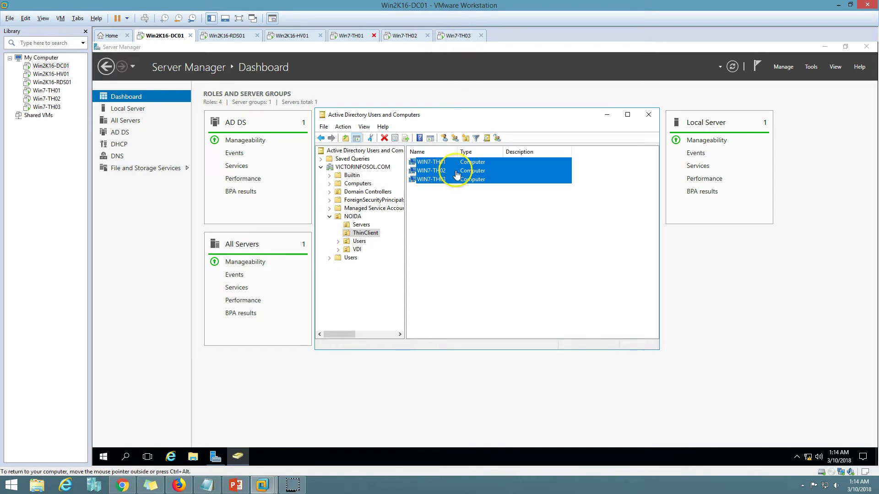
pyautogui.click(363, 245)
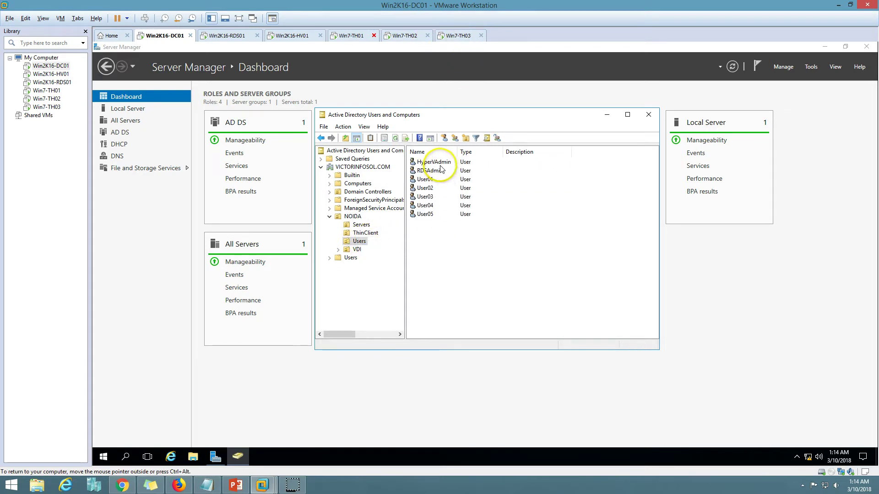
pyautogui.click(439, 163)
pyautogui.click(443, 172)
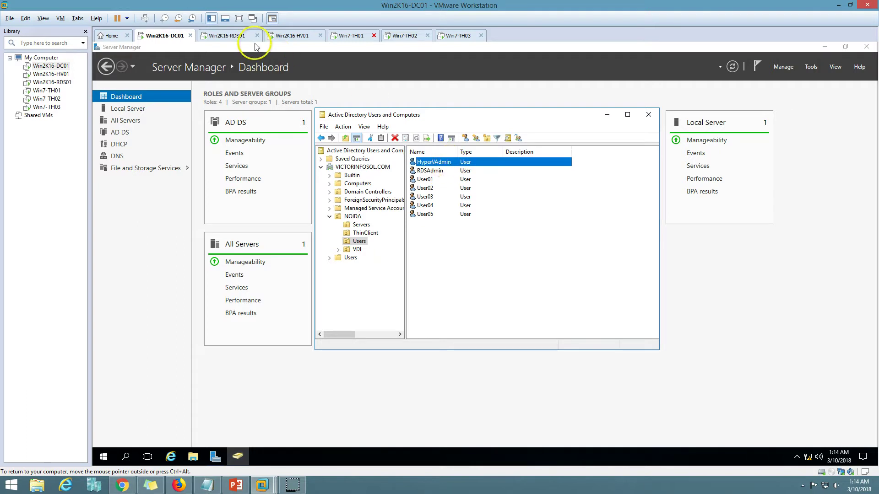
pyautogui.click(231, 35)
# Step: Run whoami in a Command Prompt on Win2K16-RDS01 to show the signed-in account
pyautogui.click(104, 456)
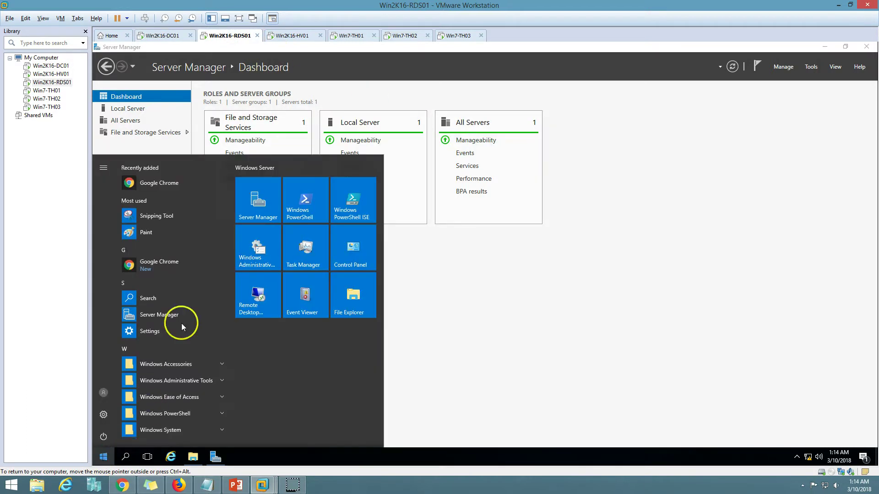
pyautogui.rightClick(104, 457)
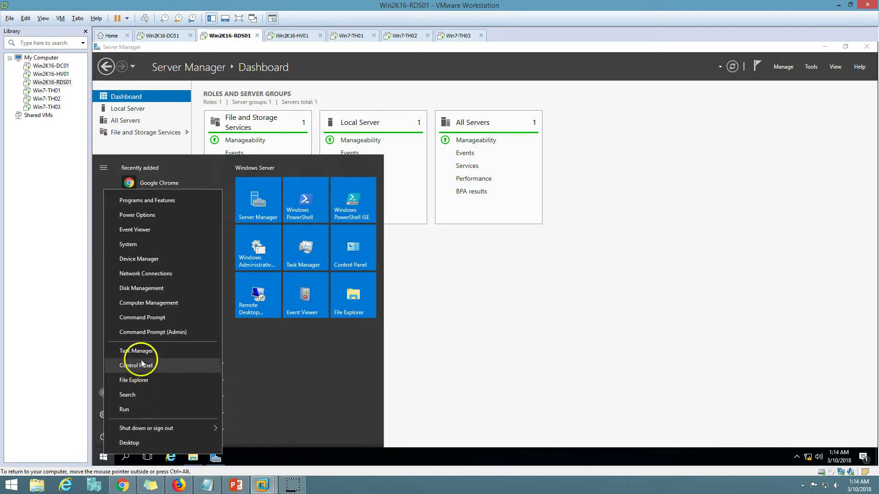
pyautogui.click(157, 319)
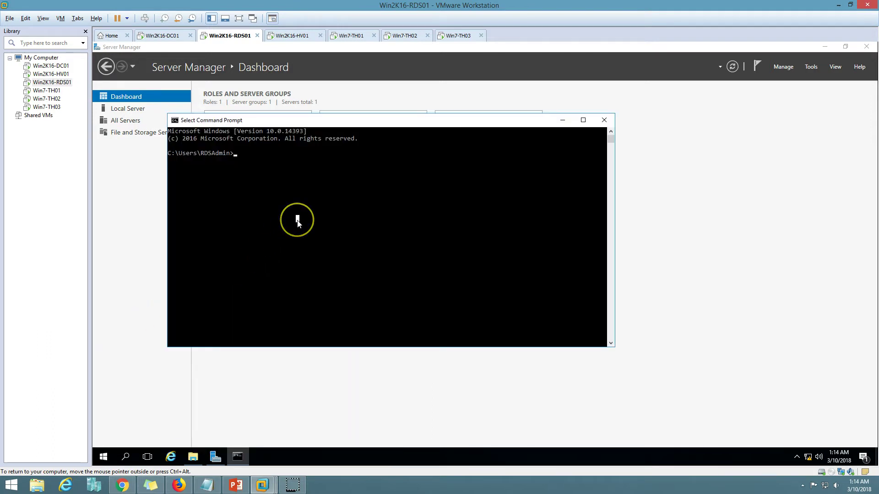
pyautogui.write('whoami')
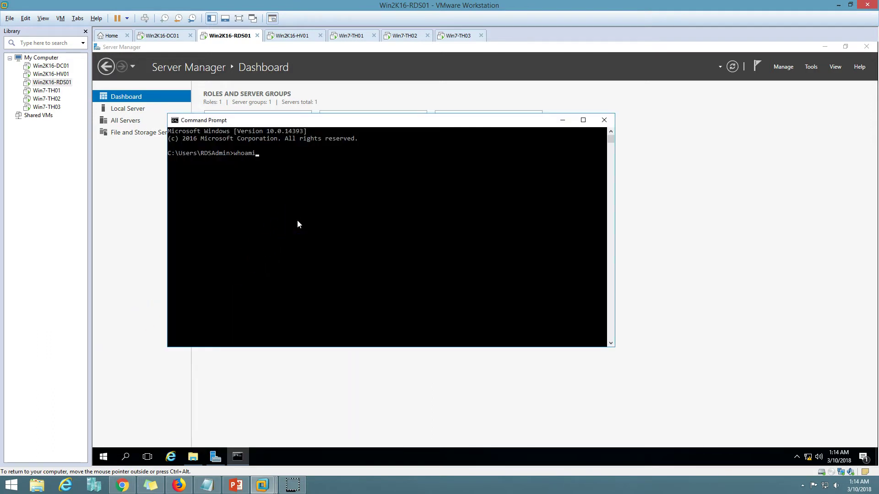
pyautogui.press('Return')
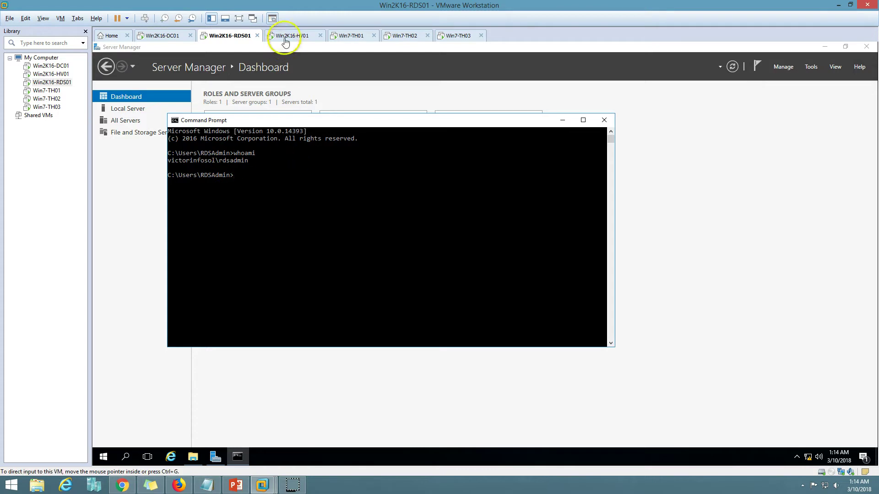
# Step: Run whoami on Win2K16-HV01, then close the Command Prompt windows on both VMs
pyautogui.click(289, 36)
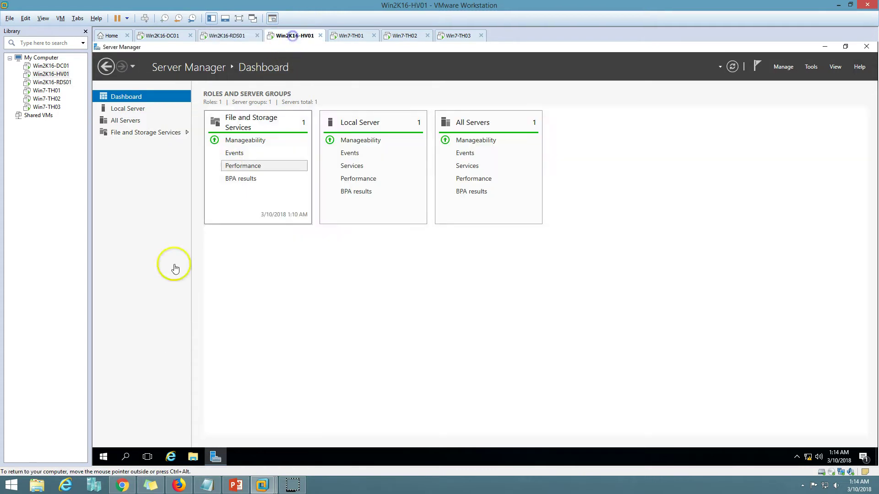
pyautogui.rightClick(103, 456)
pyautogui.click(147, 325)
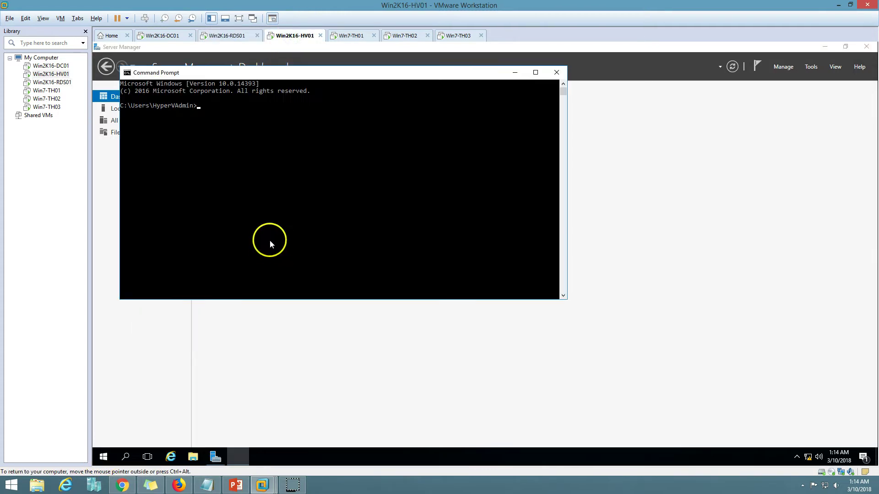
pyautogui.write('whoami')
pyautogui.press('Return')
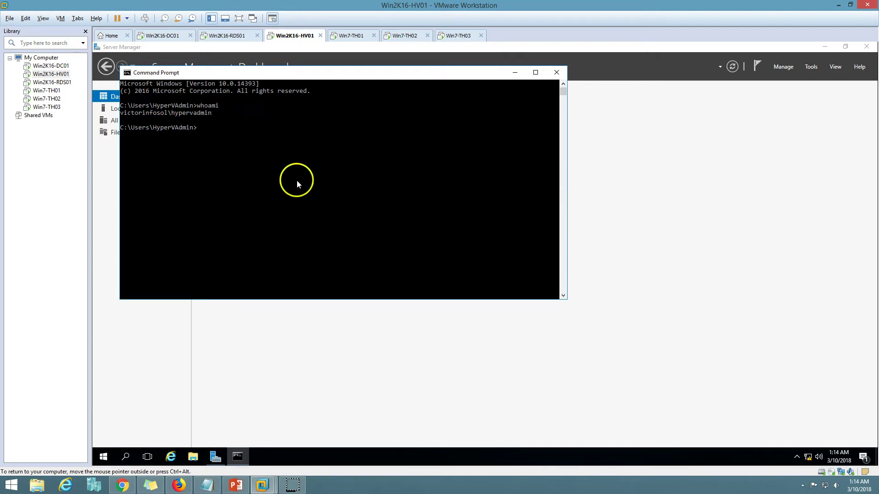
pyautogui.click(413, 158)
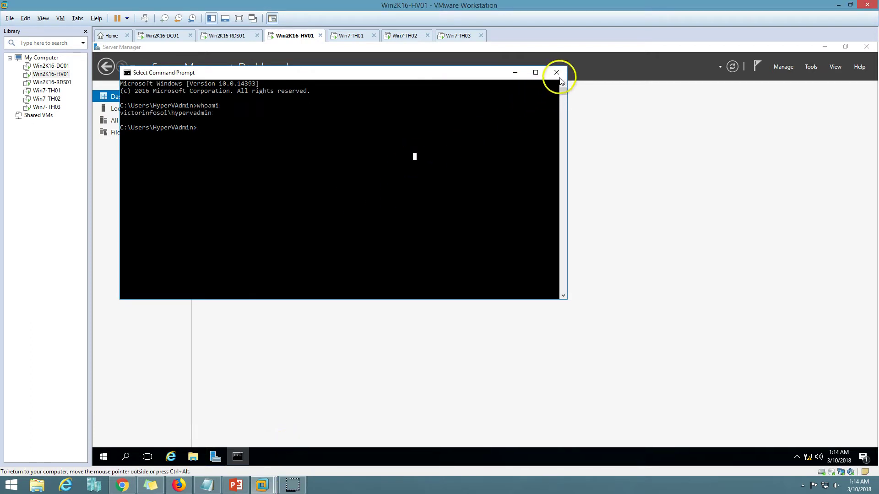
pyautogui.click(557, 72)
pyautogui.click(229, 35)
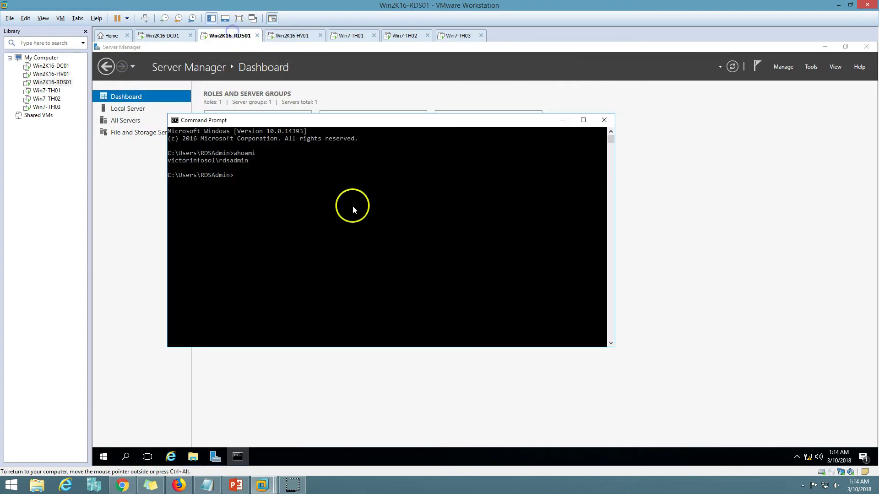
pyautogui.click(604, 122)
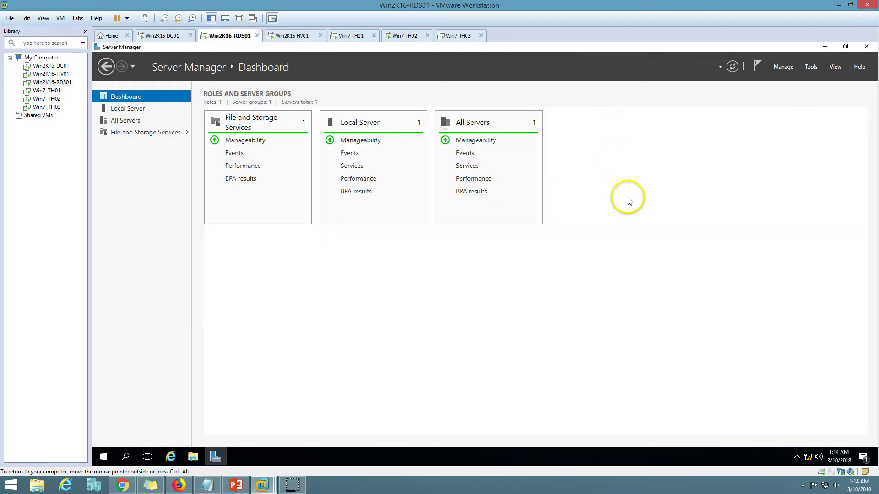
# Step: Add Win2K16-HV01 to RDS01's Server Manager pool via Add Servers
pyautogui.click(782, 67)
pyautogui.click(792, 101)
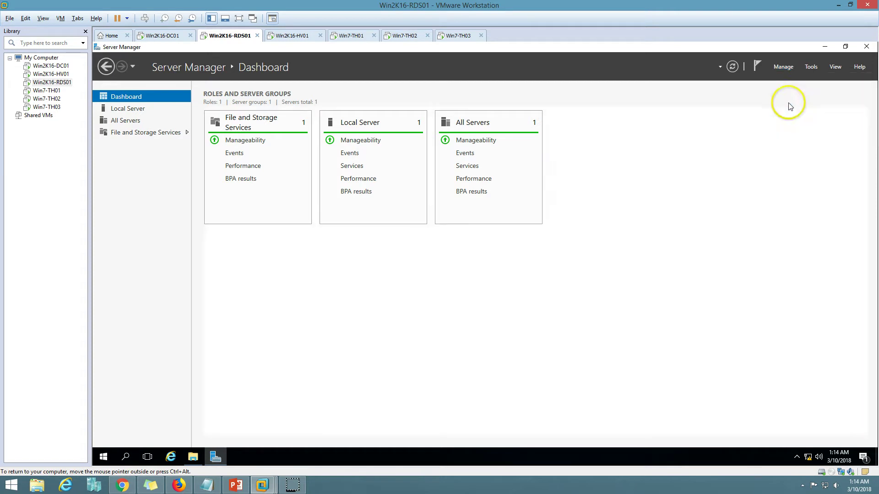
pyautogui.click(486, 212)
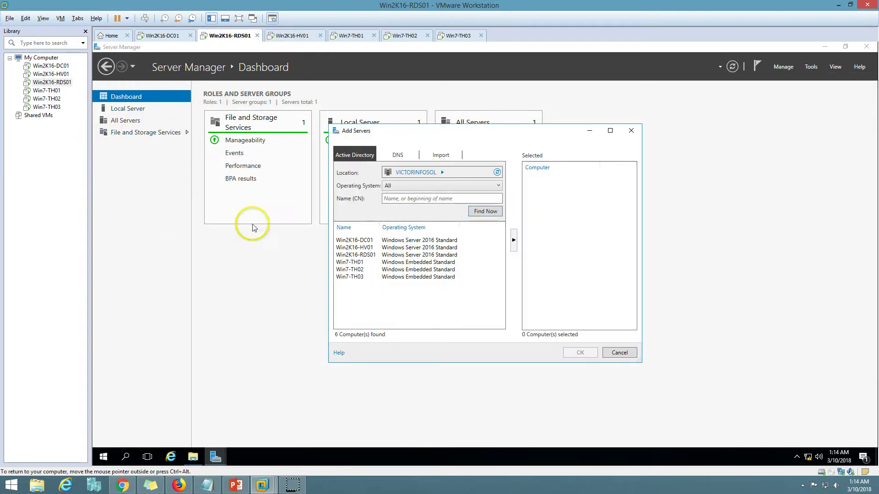
pyautogui.click(372, 248)
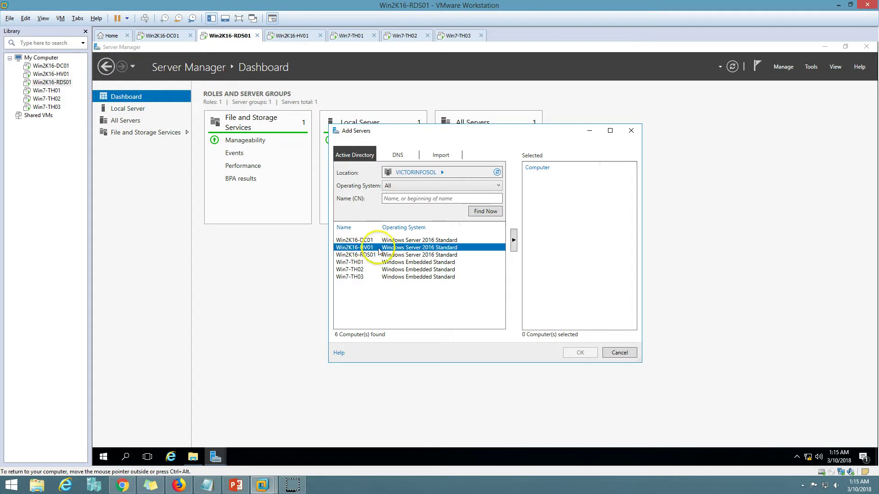
pyautogui.click(514, 240)
pyautogui.click(580, 352)
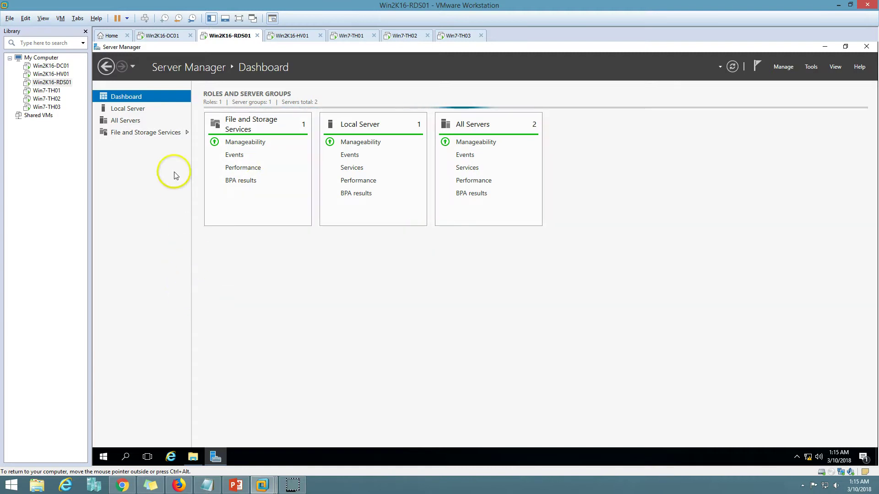
# Step: Check both servers' status, events and services on the All Servers page
pyautogui.click(129, 122)
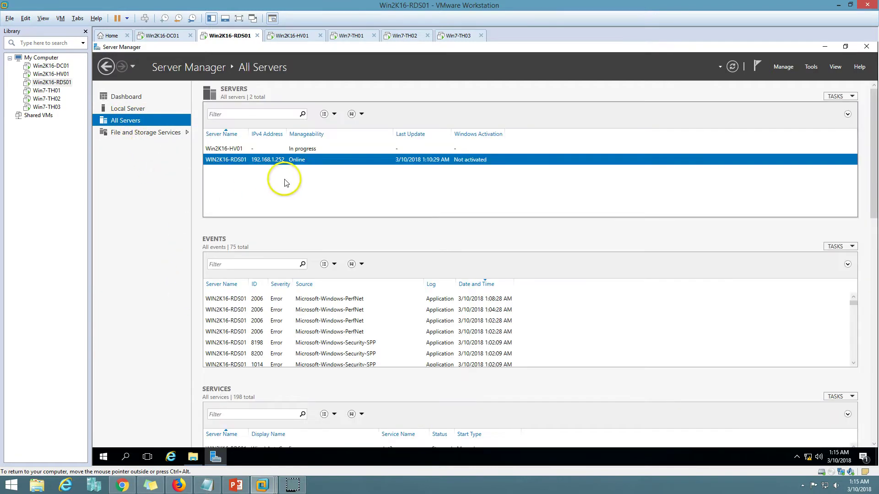
pyautogui.click(294, 150)
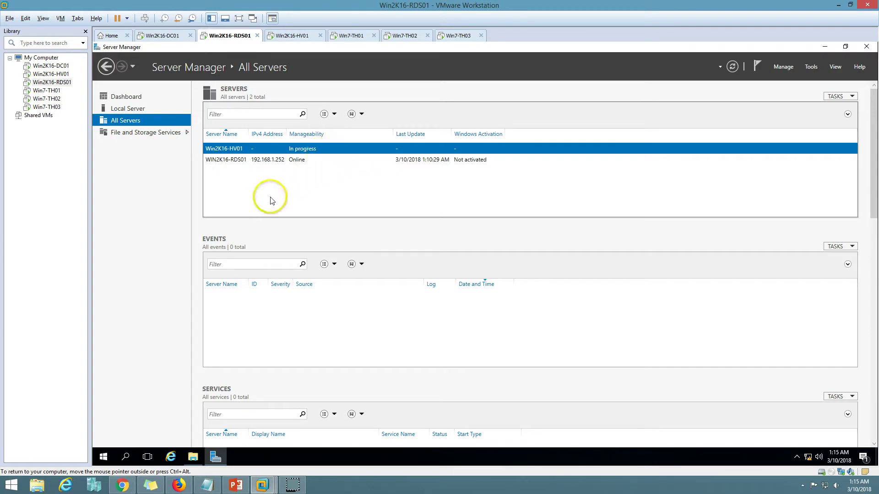
pyautogui.click(289, 161)
pyautogui.click(262, 151)
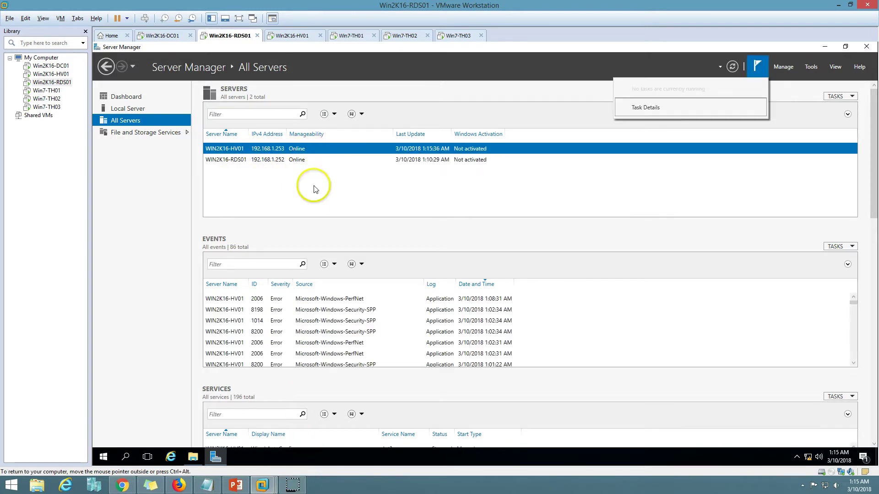
pyautogui.click(124, 95)
# Step: Start the Add Roles and Features Wizard and choose Remote Desktop Services installation
pyautogui.click(793, 68)
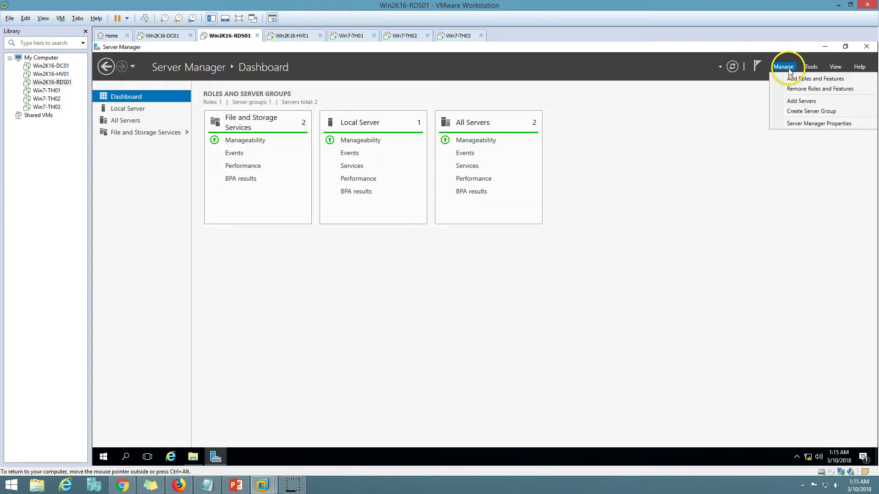
pyautogui.click(791, 80)
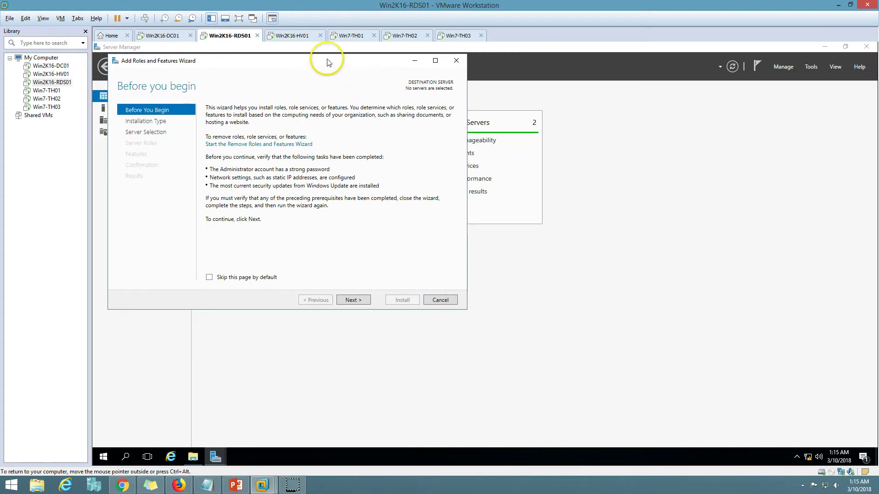
pyautogui.click(504, 344)
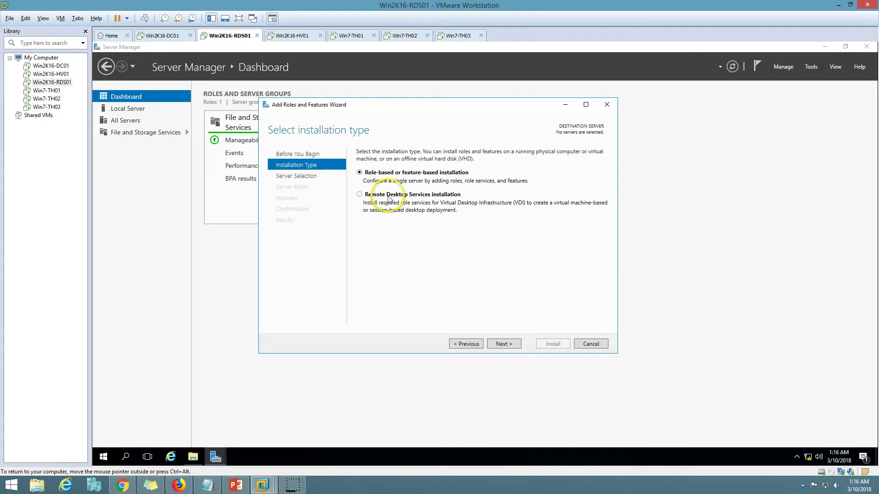
pyautogui.click(371, 196)
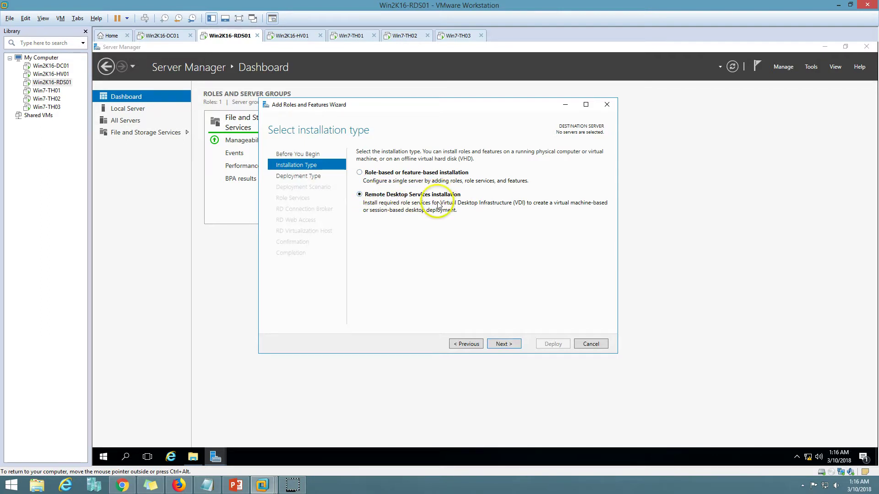
pyautogui.click(504, 345)
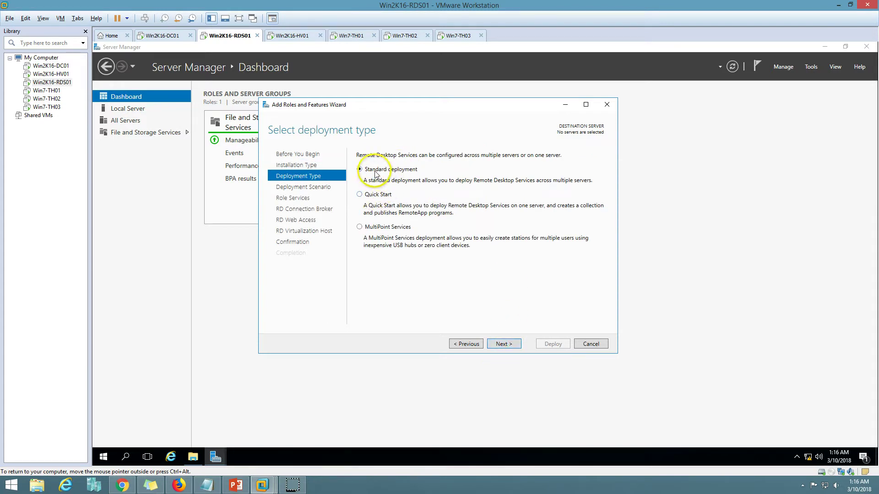
# Step: Select Standard deployment as the deployment type and continue to the scenario step
pyautogui.click(379, 196)
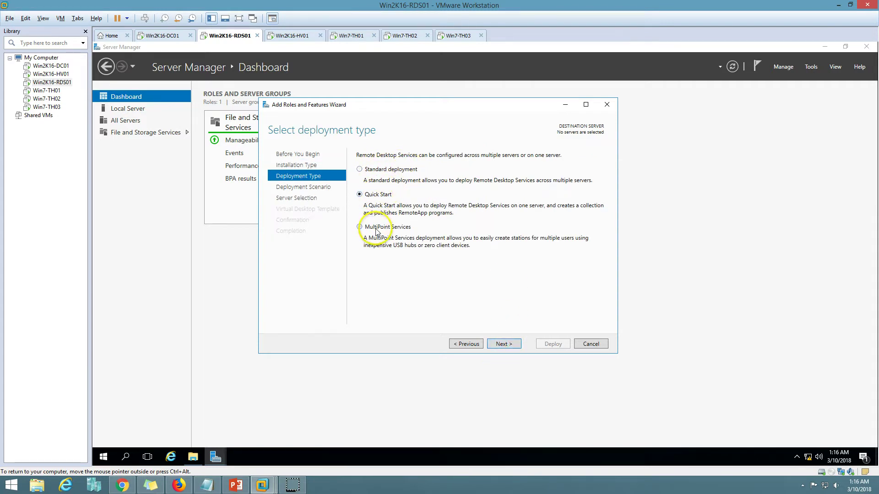
pyautogui.click(373, 228)
pyautogui.click(393, 172)
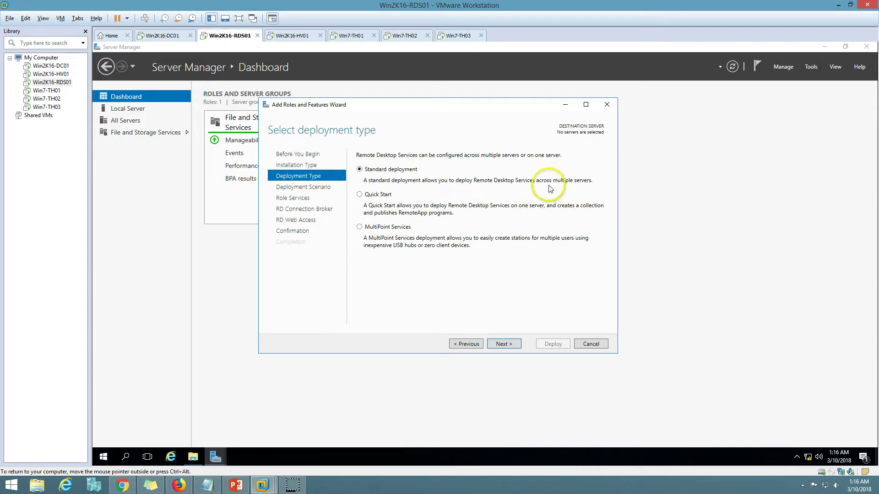
pyautogui.click(507, 347)
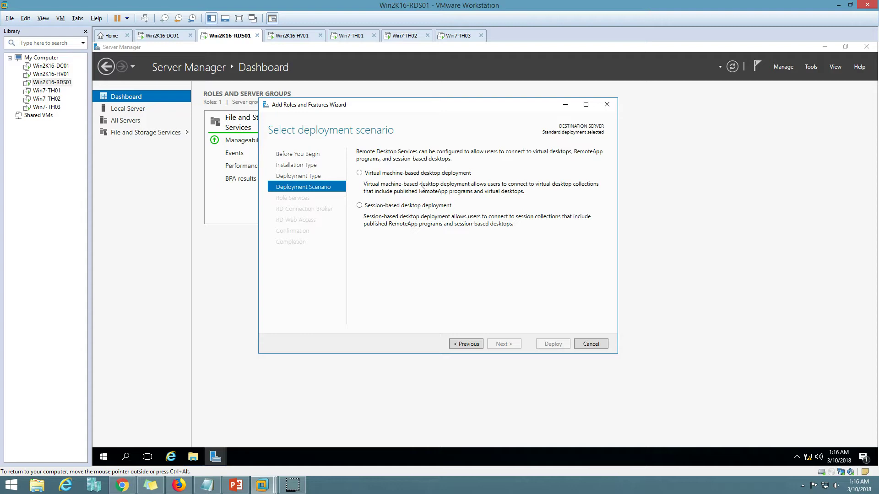
# Step: Compare the slide on remote desktops and apps, then pick Virtual machine-based desktop deployment
pyautogui.click(246, 490)
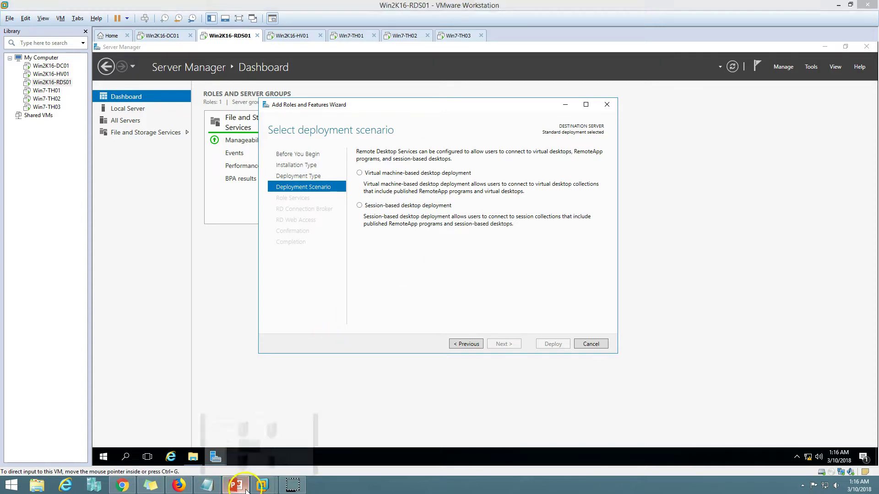
pyautogui.click(767, 471)
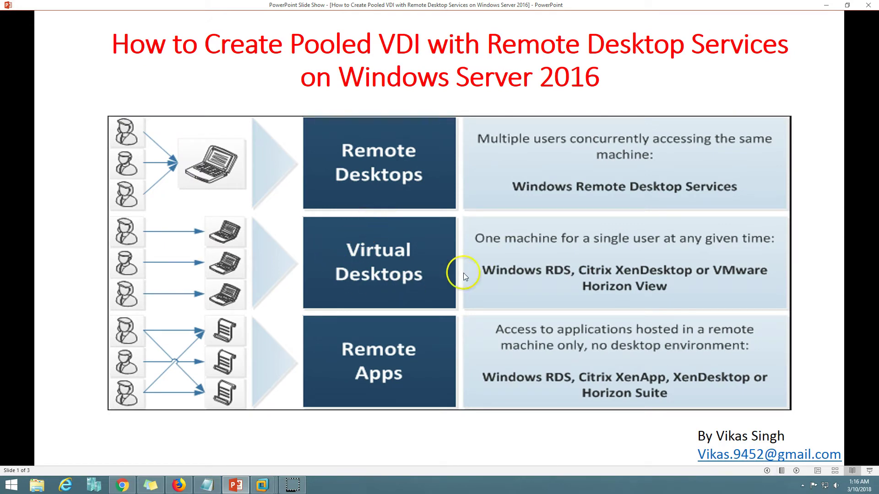
pyautogui.click(242, 485)
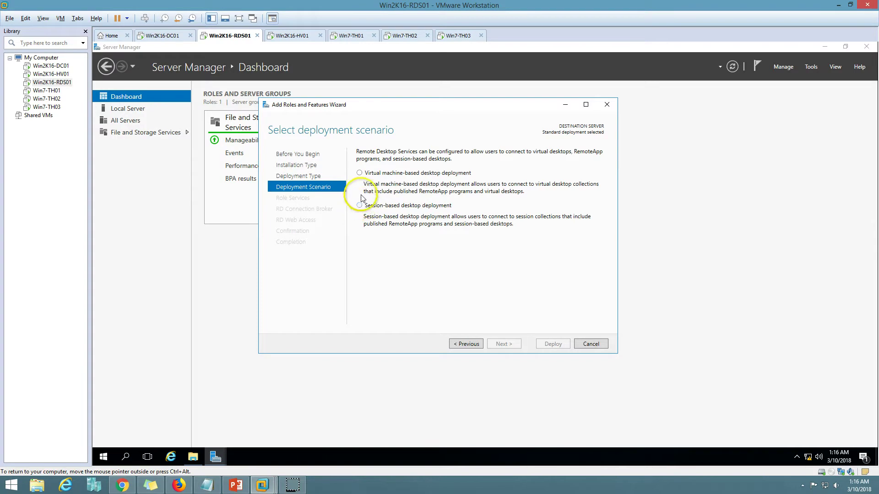
pyautogui.click(359, 173)
pyautogui.click(236, 485)
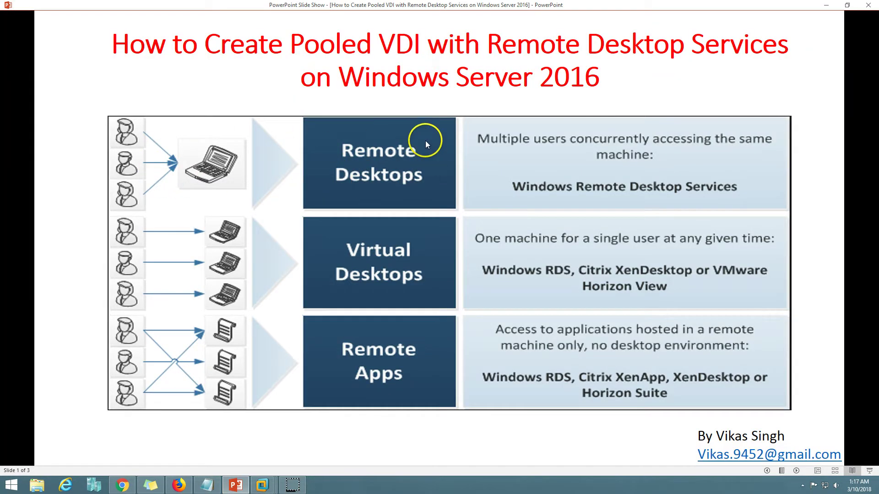
pyautogui.click(235, 485)
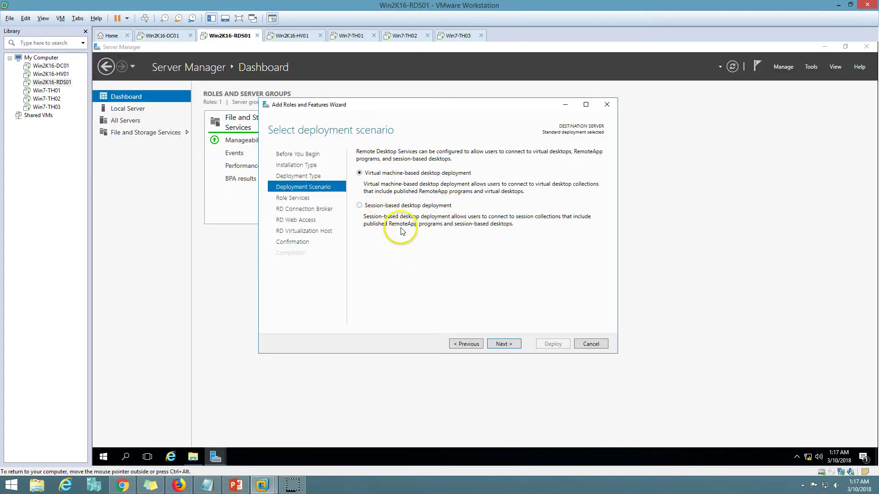
pyautogui.click(236, 485)
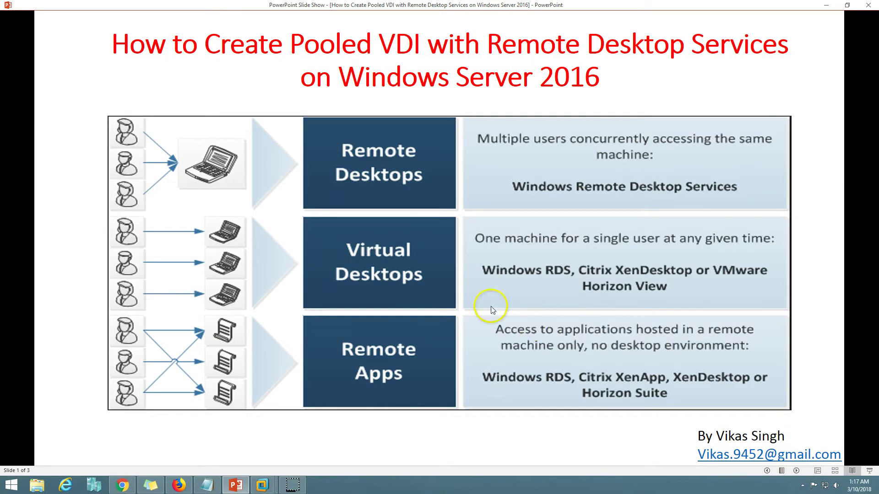
pyautogui.click(248, 489)
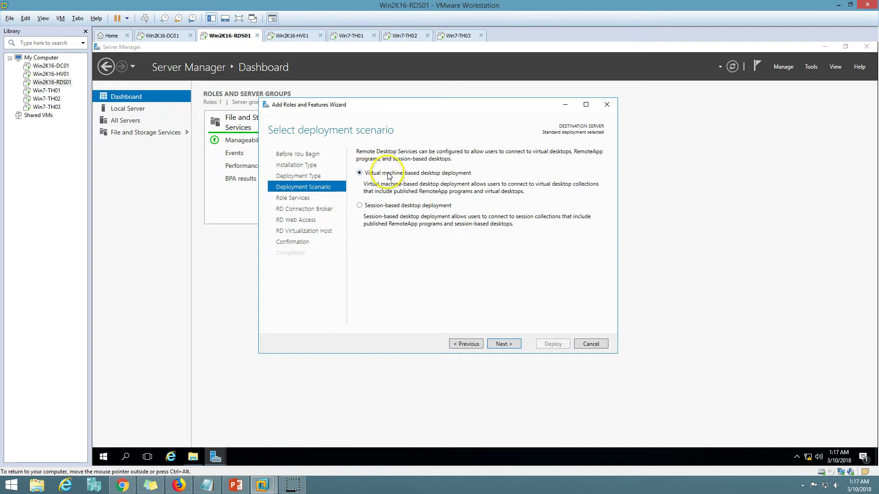
# Step: Assign Win2K16-RDS01 as RD Connection Broker and install RD Web Access on it too
pyautogui.click(503, 344)
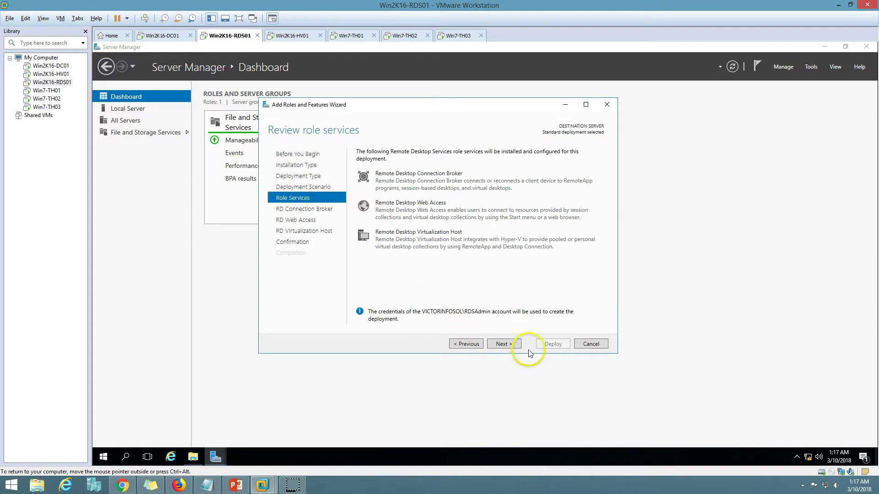
pyautogui.click(505, 343)
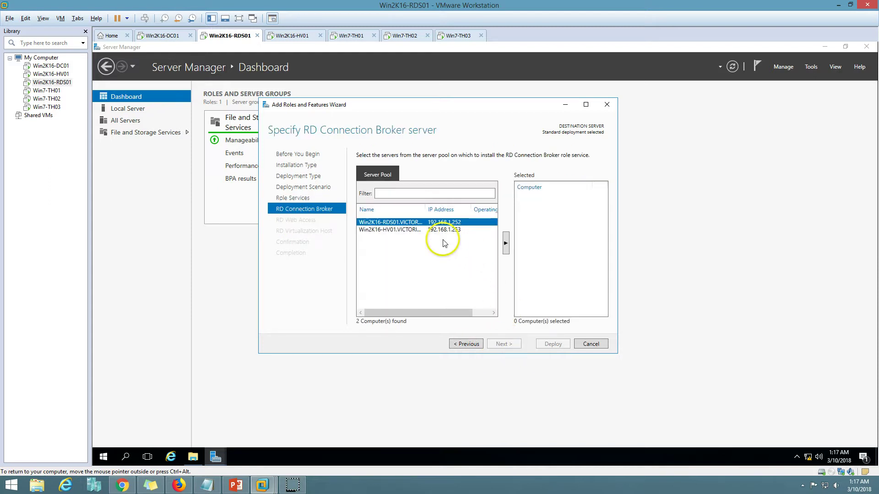
pyautogui.click(506, 239)
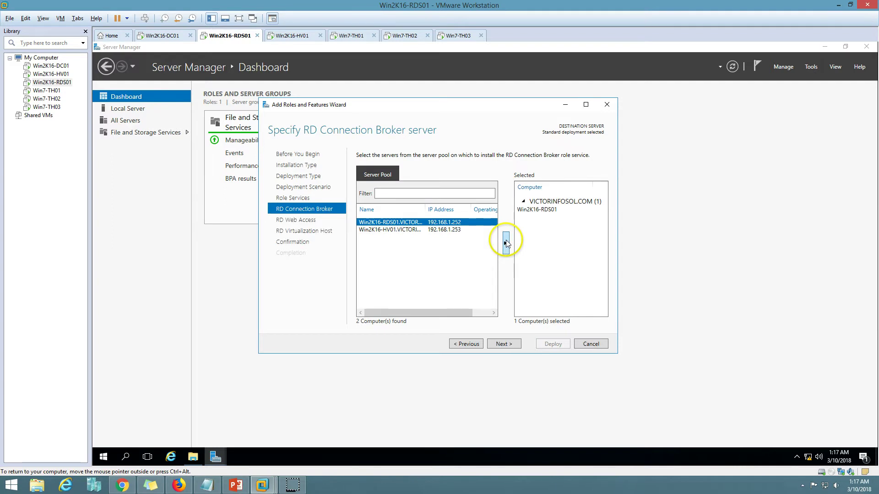
pyautogui.click(503, 344)
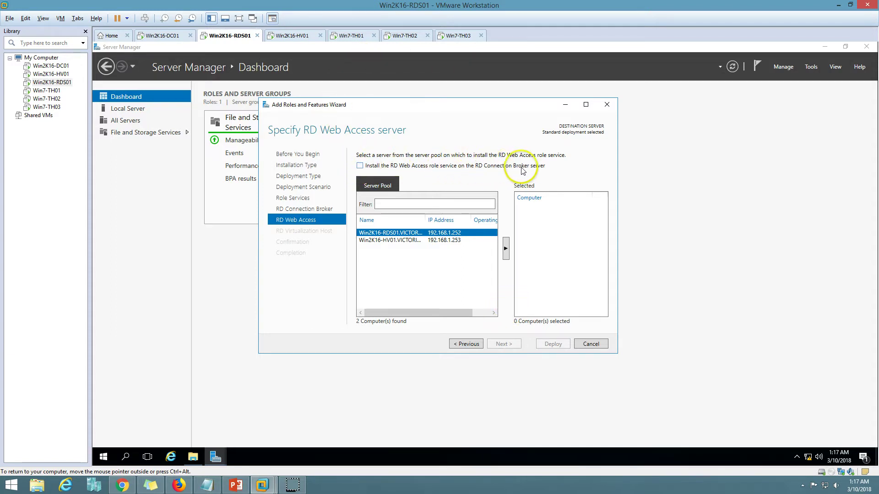
pyautogui.click(360, 166)
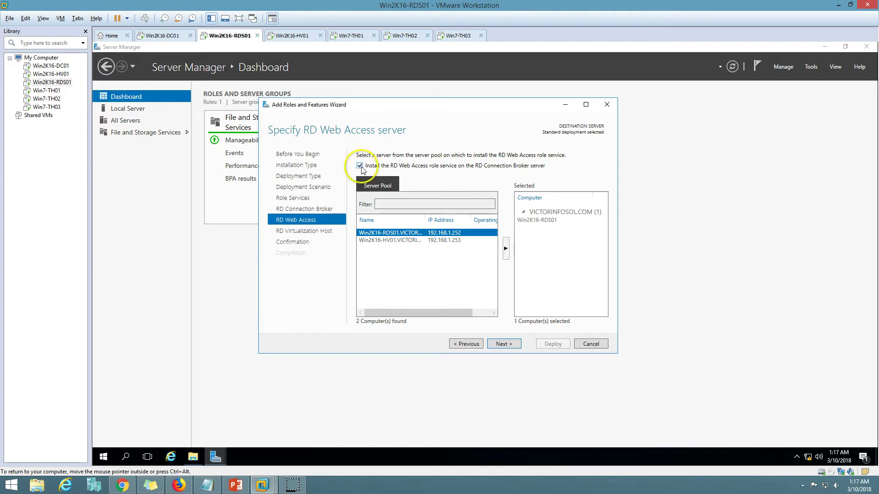
pyautogui.click(504, 344)
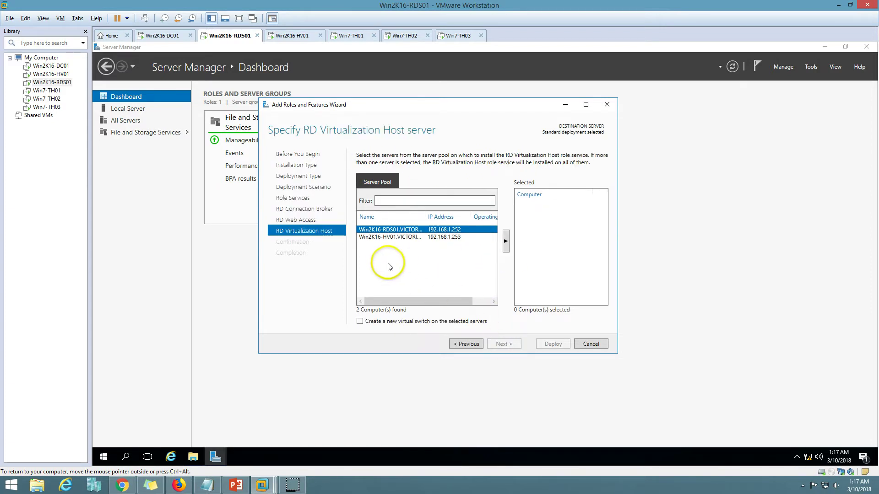
# Step: Select Win2K16-HV01 in the server pool and check its Local Server properties on its own VM
pyautogui.click(385, 237)
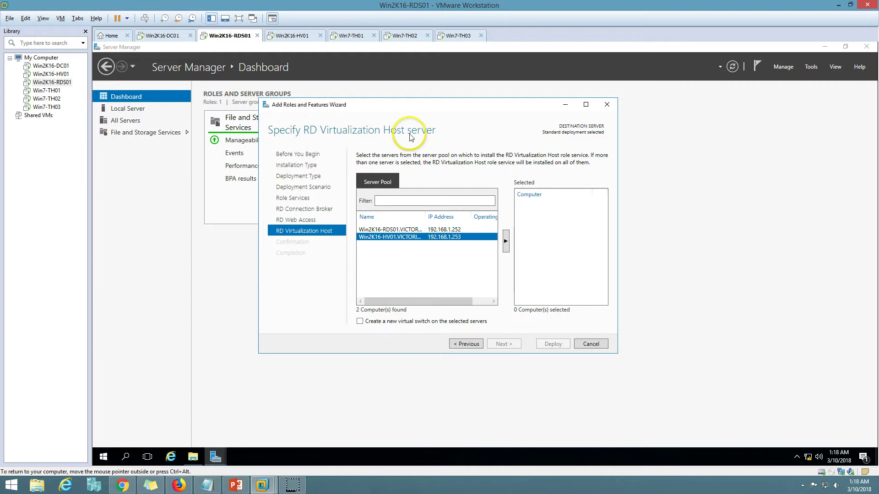
pyautogui.click(288, 35)
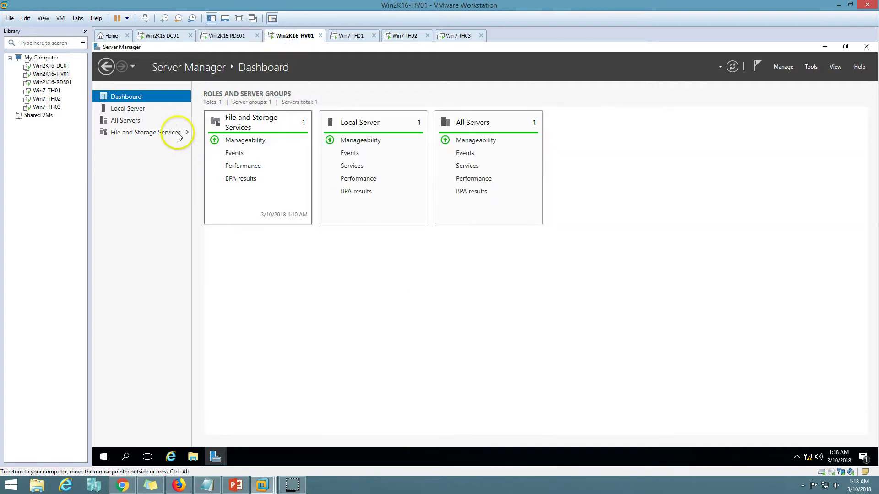
pyautogui.click(130, 108)
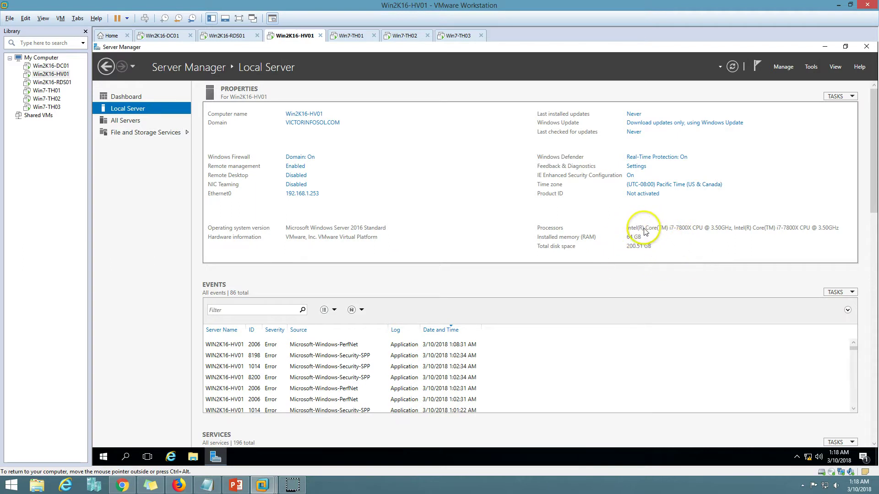
pyautogui.click(122, 97)
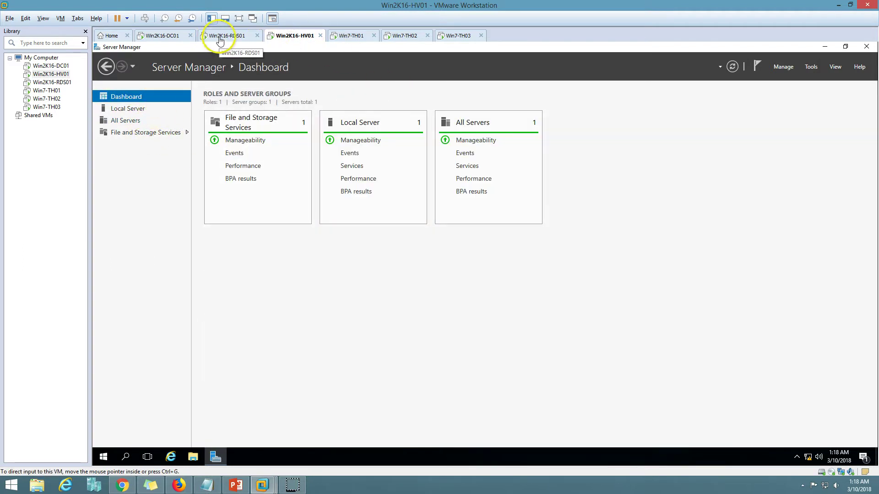
pyautogui.click(222, 35)
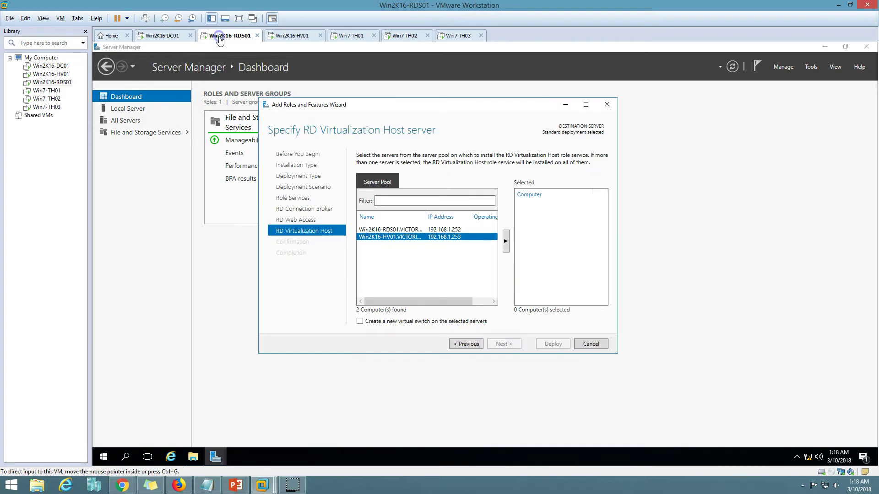
# Step: Add Win2K16-HV01 as the RD Virtualization Host with 'Create a new virtual switch' ticked and continue
pyautogui.click(505, 243)
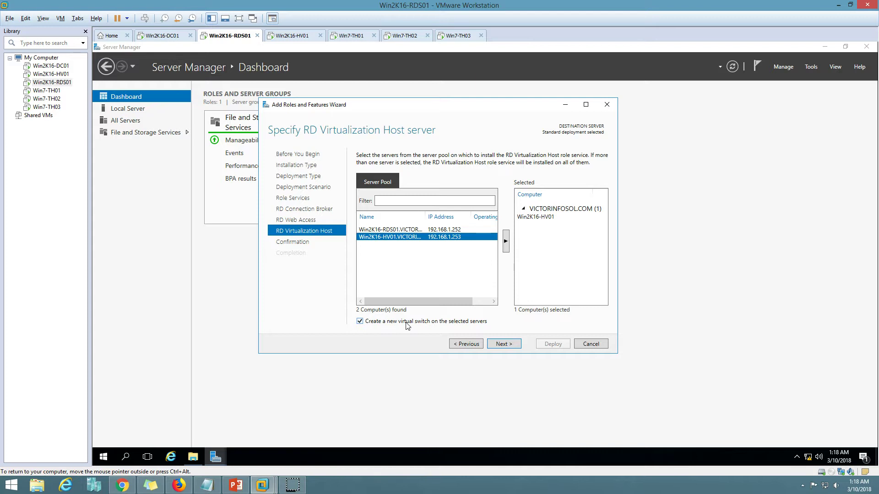
pyautogui.click(292, 36)
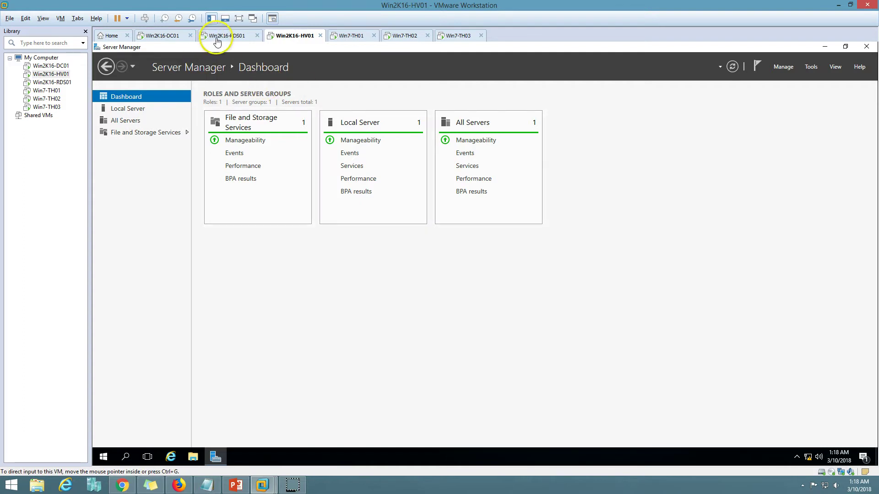
pyautogui.click(231, 37)
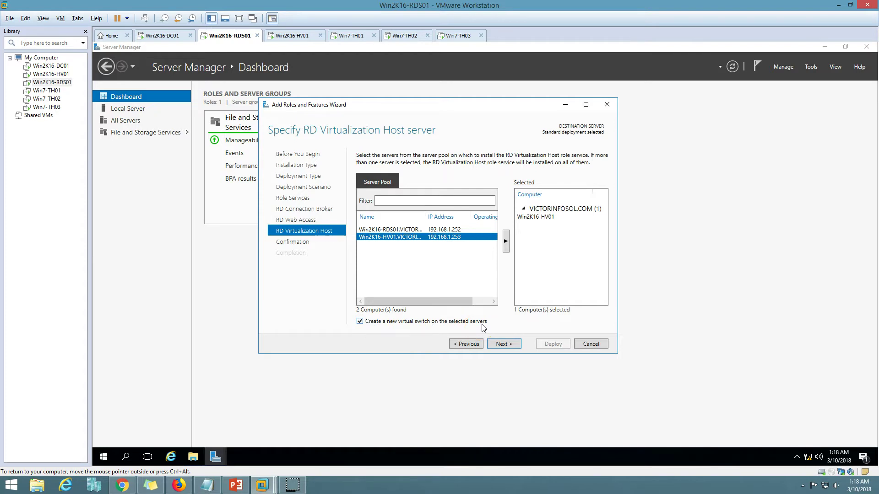
pyautogui.click(505, 345)
# Step: Advance to Confirm selections and enable automatic restart of the destination servers
pyautogui.click(504, 344)
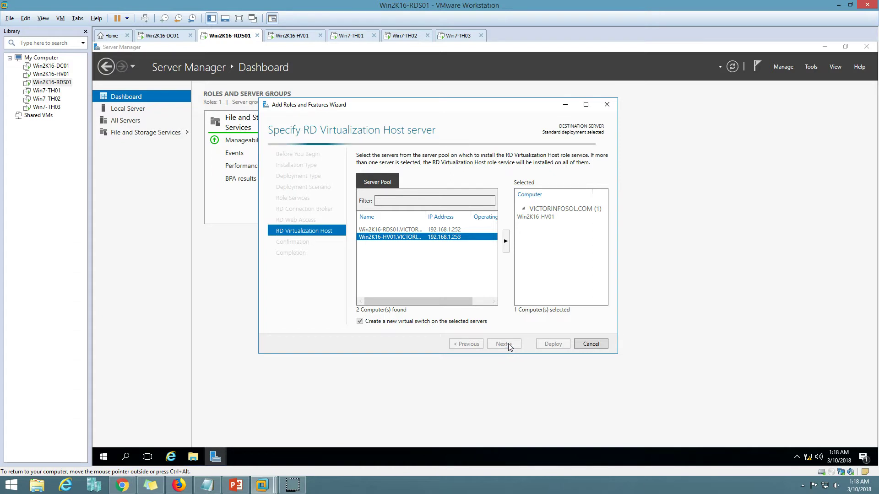
pyautogui.moveTo(415, 103); pyautogui.dragTo(444, 104)
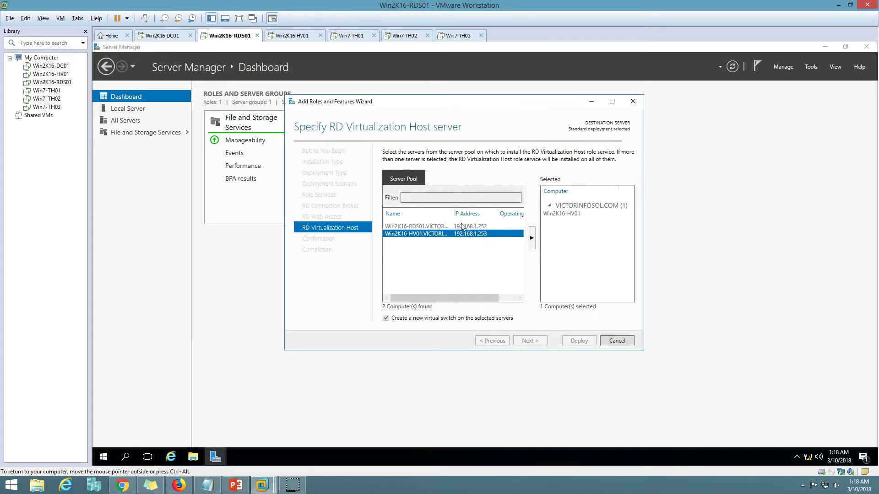
pyautogui.click(487, 277)
pyautogui.click(293, 484)
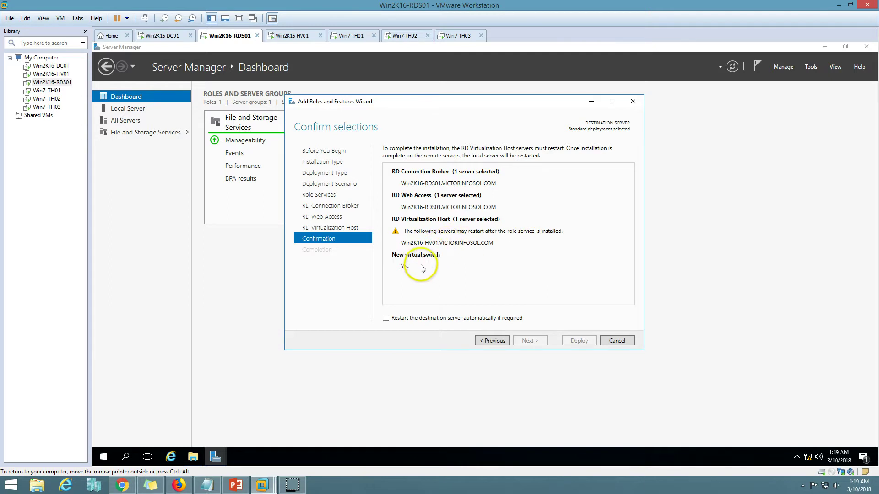
pyautogui.click(385, 318)
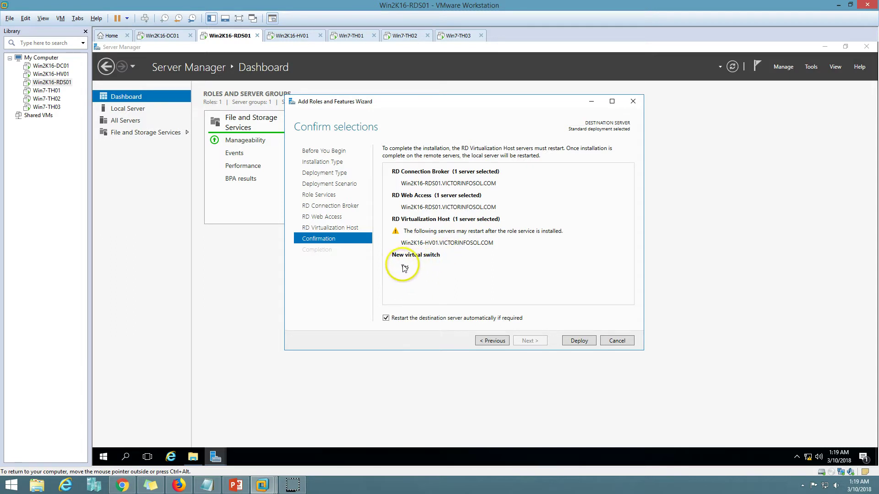
# Step: Deploy the Connection Broker, Web Access and Virtualization Host services, keeping the progress window in view
pyautogui.click(579, 341)
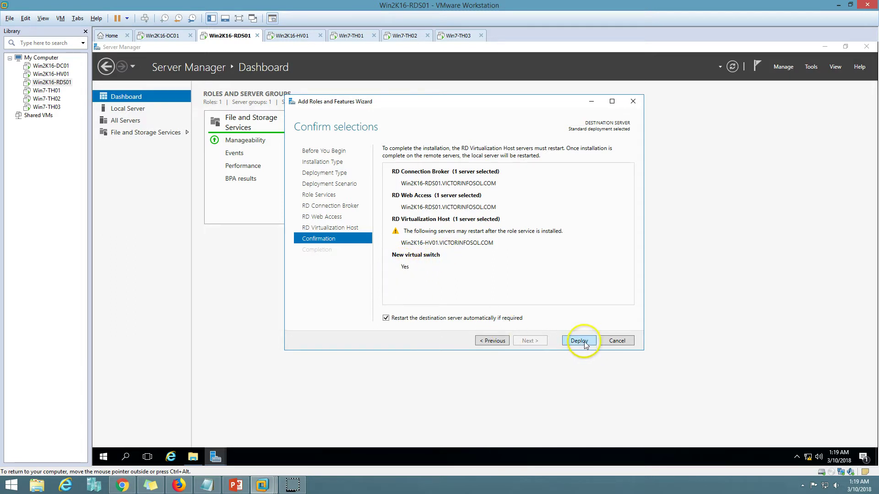
pyautogui.moveTo(486, 108); pyautogui.dragTo(487, 109)
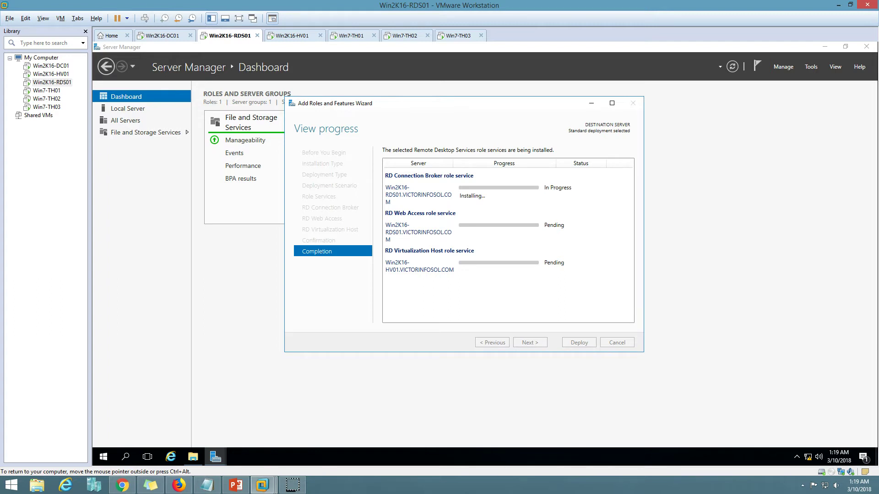
pyautogui.moveTo(483, 104); pyautogui.dragTo(497, 122)
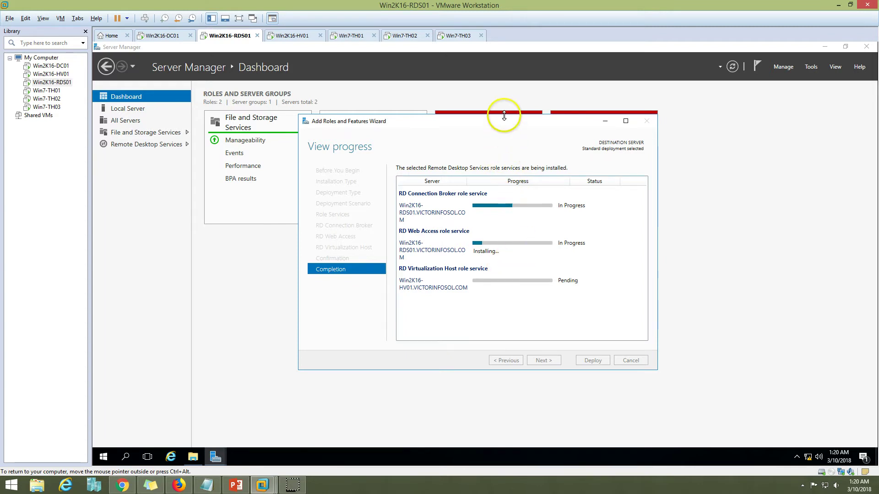
pyautogui.moveTo(505, 122); pyautogui.dragTo(516, 110)
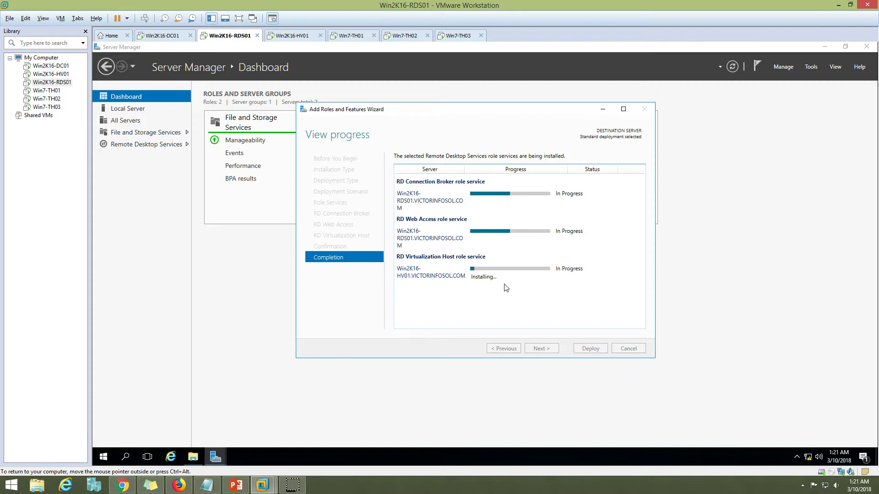
# Step: Wait for Win2K16-HV01 to restart, send Ctrl+Alt+Del, and sign in with the account password
pyautogui.click(289, 35)
pyautogui.click(230, 36)
pyautogui.click(293, 36)
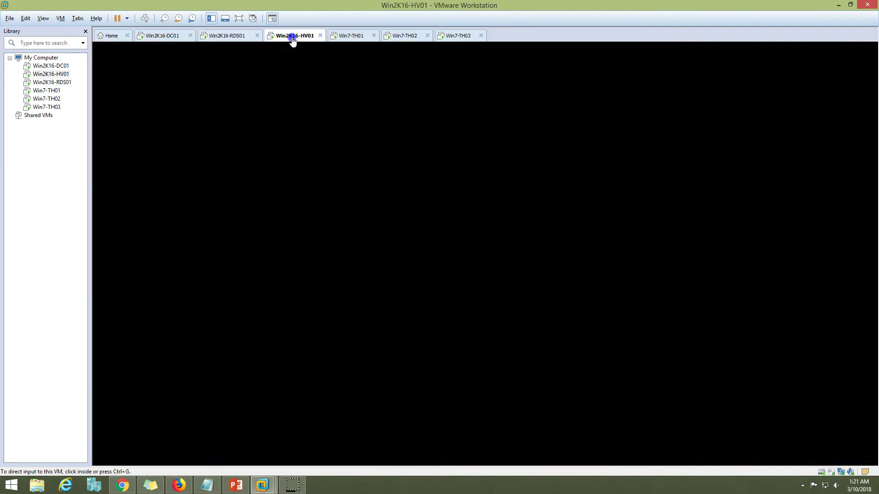
pyautogui.click(236, 160)
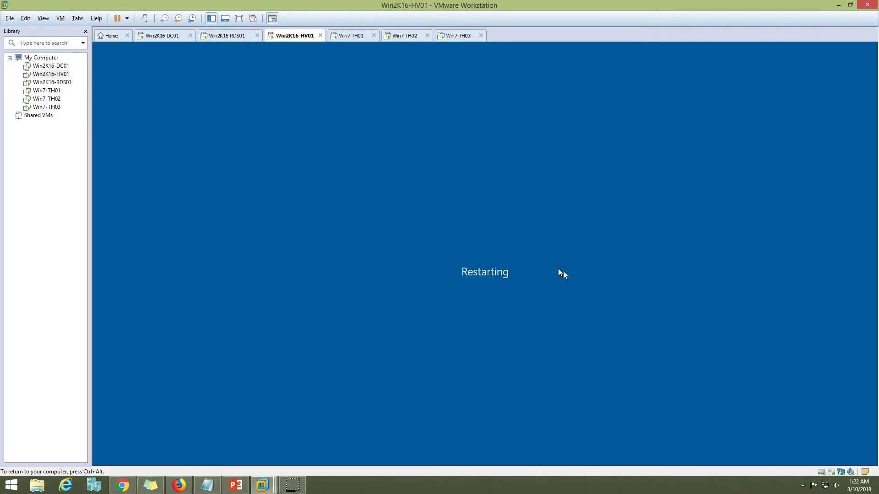
pyautogui.hotkey('ctrl', 'alt')
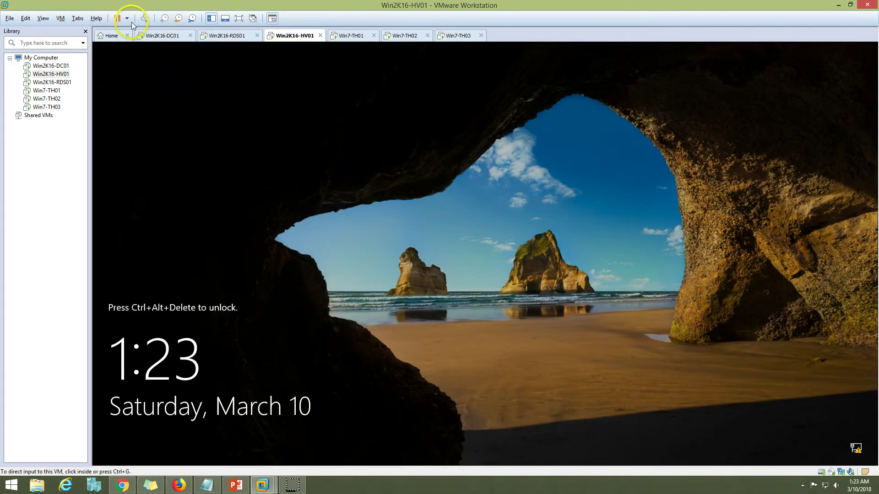
pyautogui.click(145, 18)
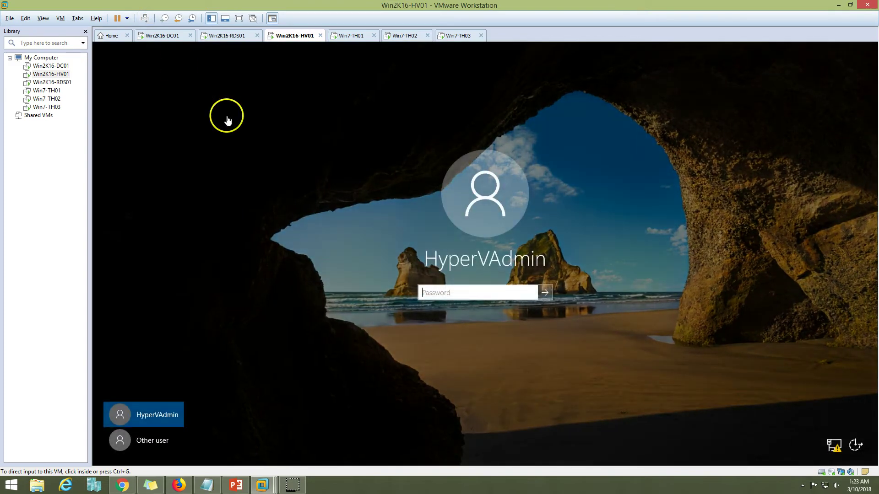
pyautogui.click(440, 295)
pyautogui.write('Passw')
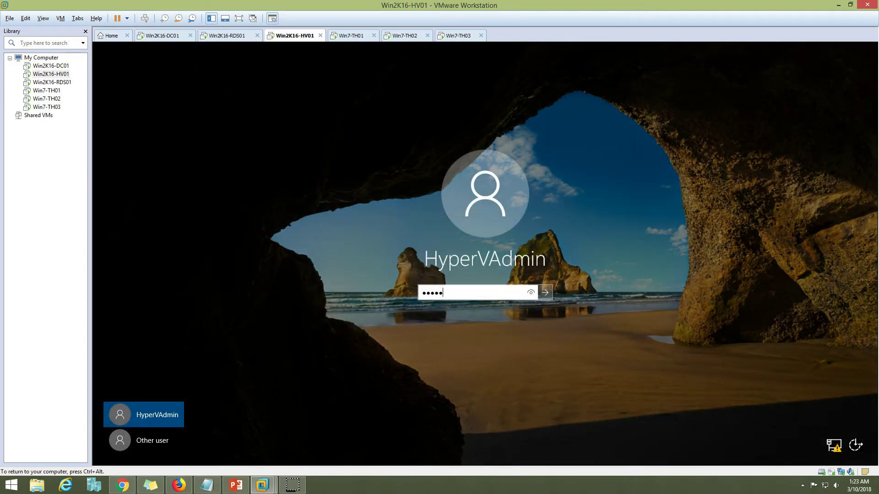
pyautogui.write('o')
pyautogui.press('Return')
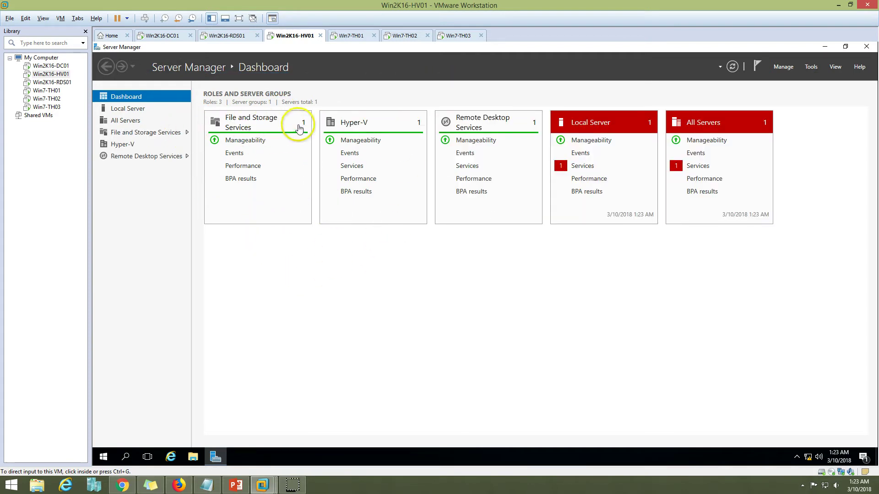
# Step: Inspect Win2K16-HV01's stopped-service alert from the Local Server tile and close it without changes
pyautogui.click(588, 167)
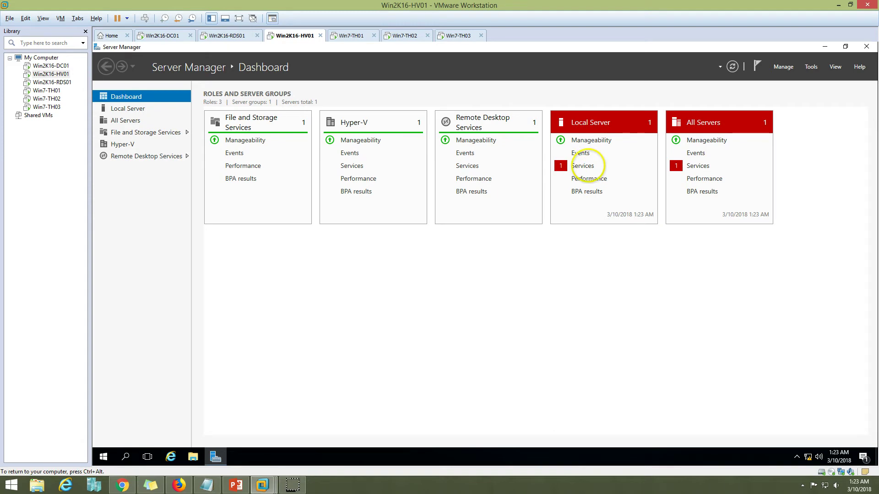
pyautogui.click(579, 169)
pyautogui.rightClick(460, 229)
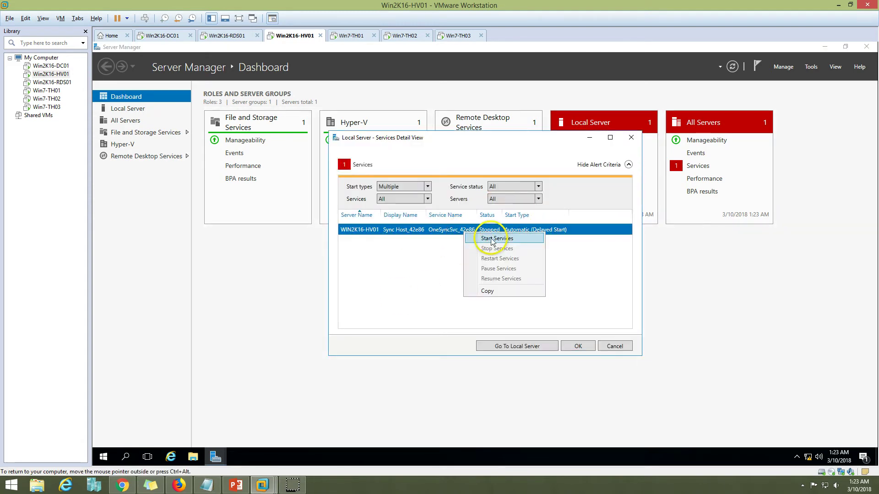
pyautogui.press('Escape')
pyautogui.click(574, 345)
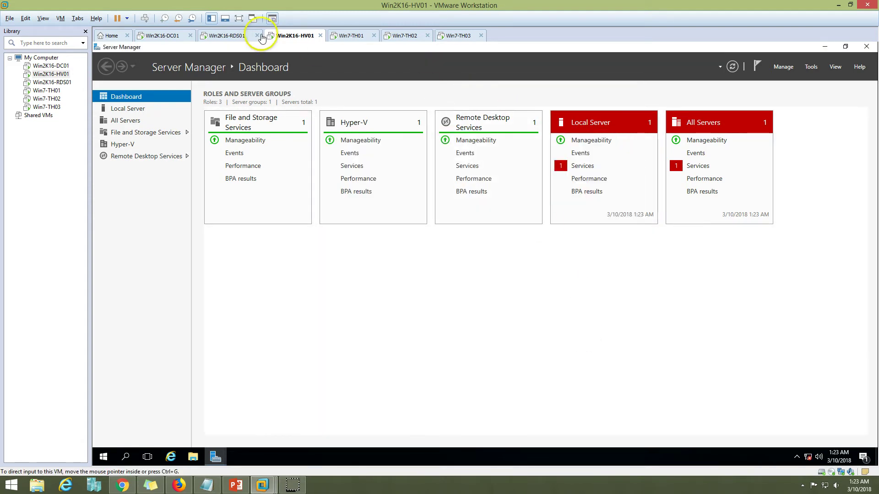
# Step: On Win2K16-RDS01, confirm the Connection Broker and Web Access services show Succeeded
pyautogui.click(235, 37)
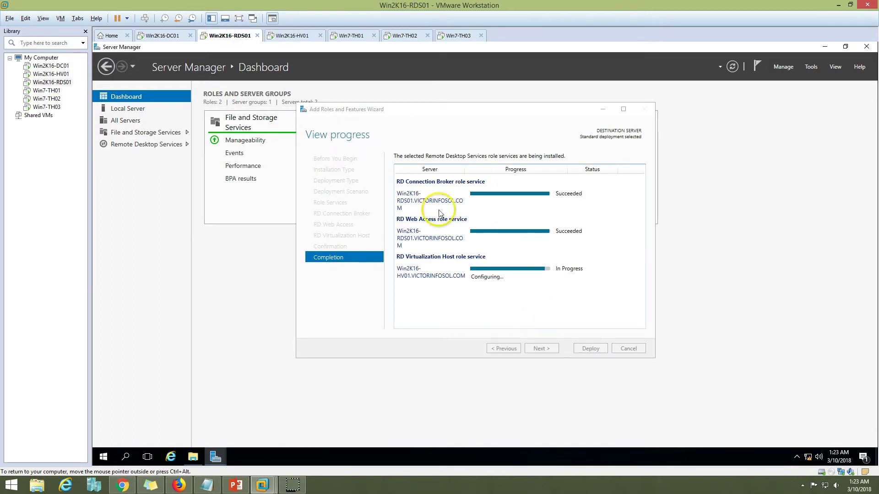
pyautogui.doubleClick(558, 196)
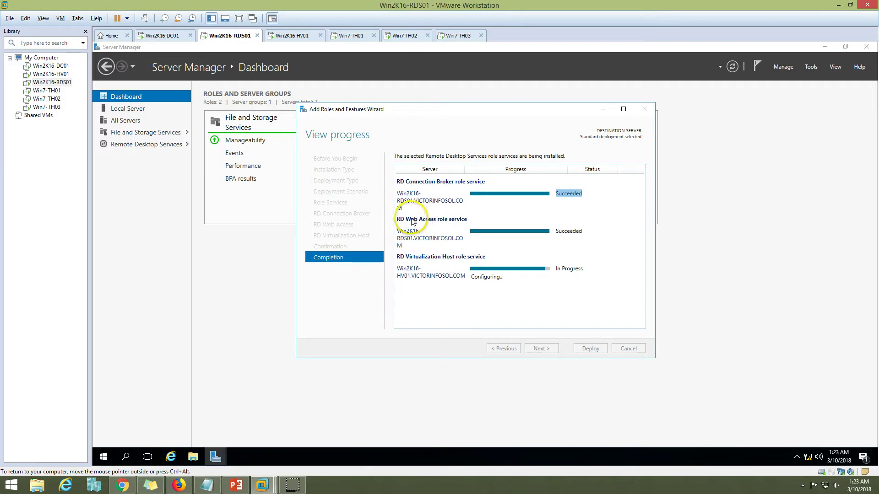
pyautogui.doubleClick(570, 232)
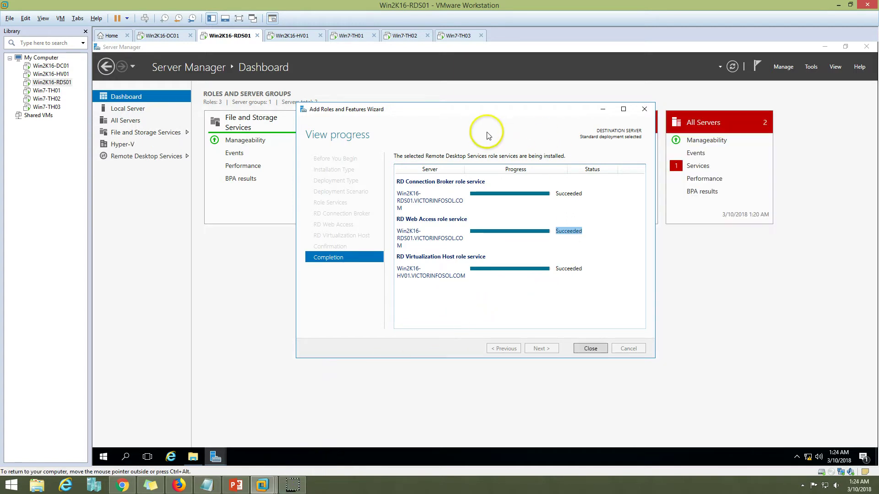
# Step: Close the finished wizard and start the stopped Google Update service on Win2K16-RDS01
pyautogui.click(591, 348)
pyautogui.click(696, 166)
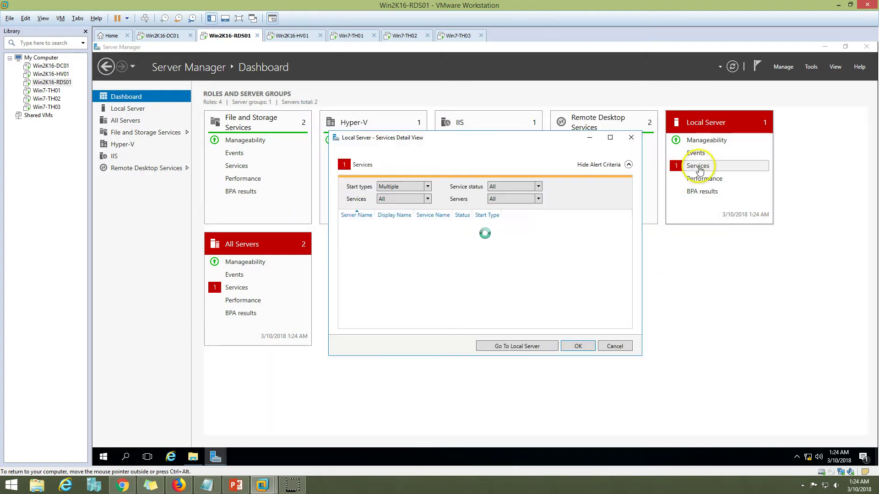
pyautogui.rightClick(460, 230)
pyautogui.click(478, 235)
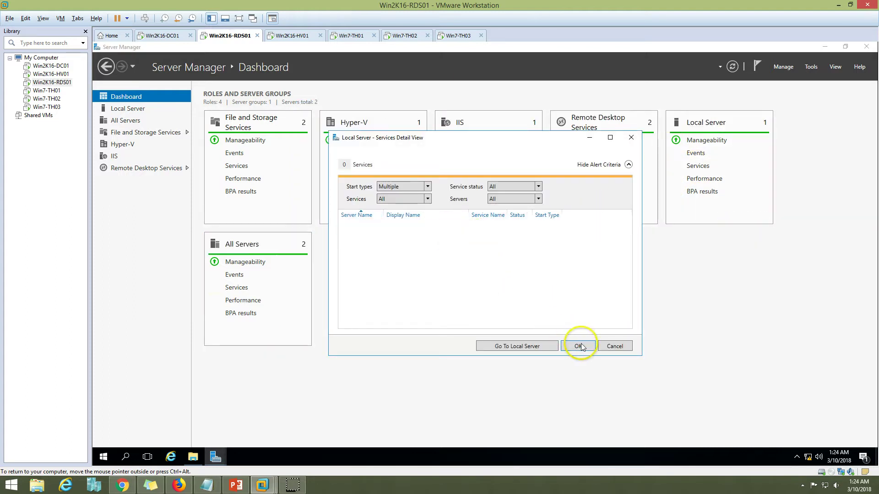
pyautogui.click(578, 346)
# Step: Open the Remote Desktop Services overview in Win2K16-RDS01's Server Manager
pyautogui.click(289, 35)
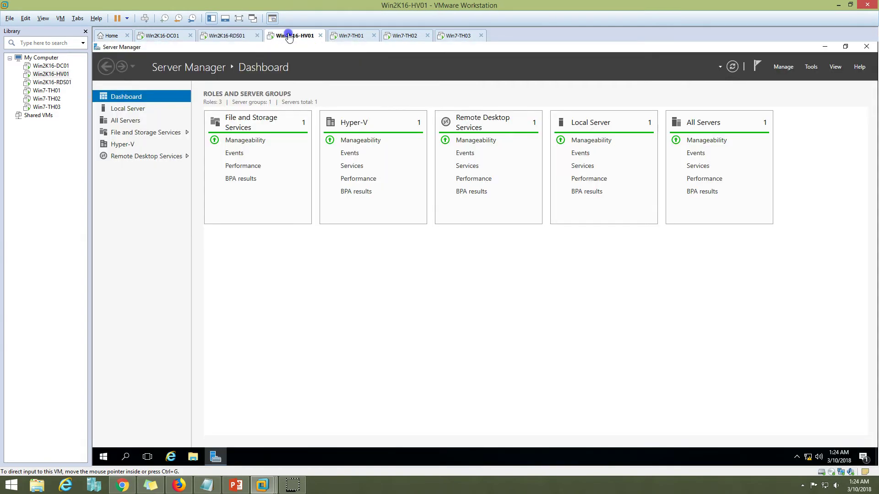
pyautogui.click(227, 35)
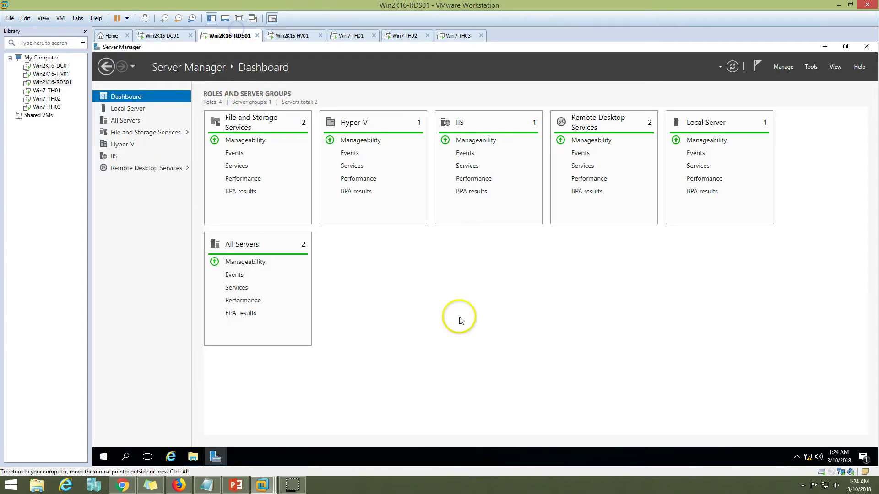
pyautogui.click(147, 168)
pyautogui.click(236, 485)
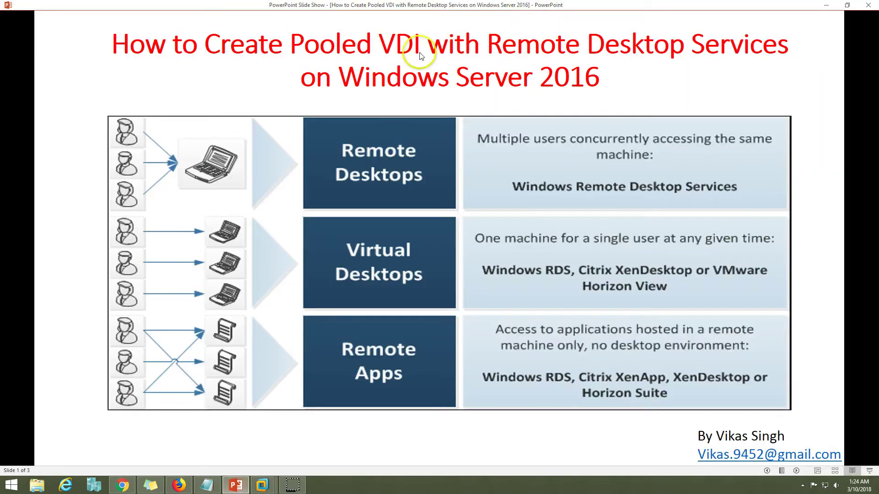
pyautogui.click(236, 485)
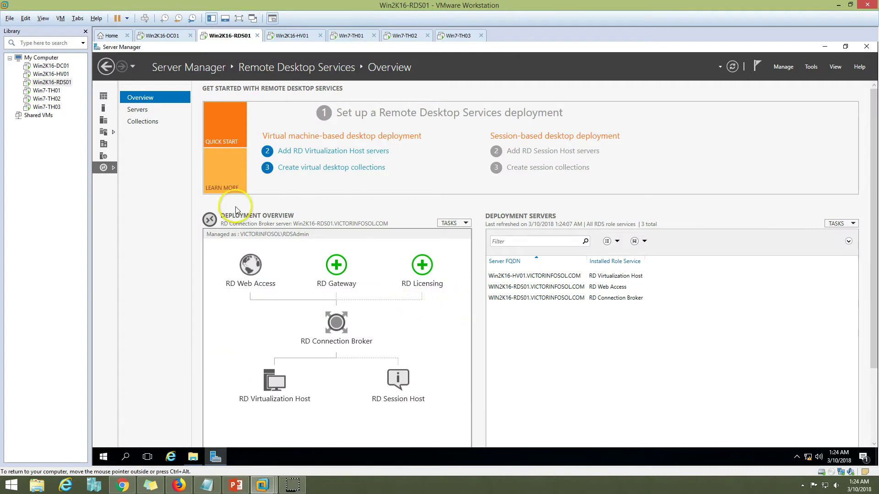
# Step: From the Collections page, launch Create Collection and name the collection VDI-Pooled
pyautogui.click(143, 122)
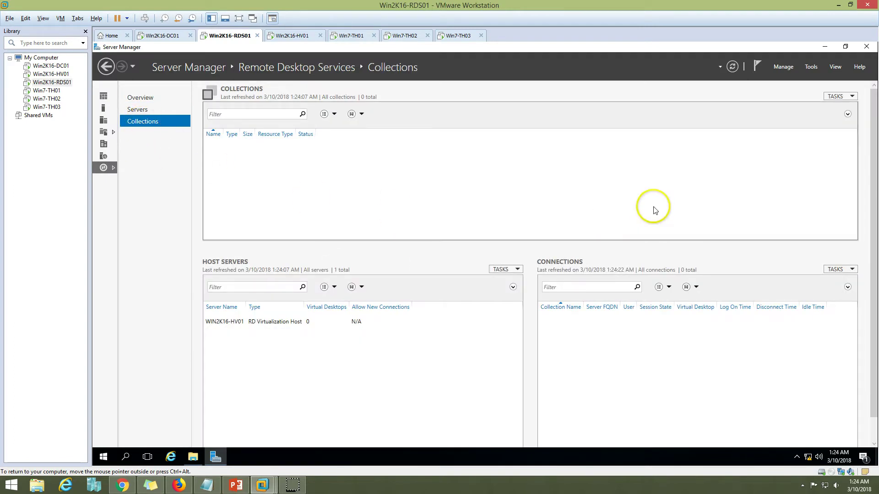
pyautogui.click(850, 98)
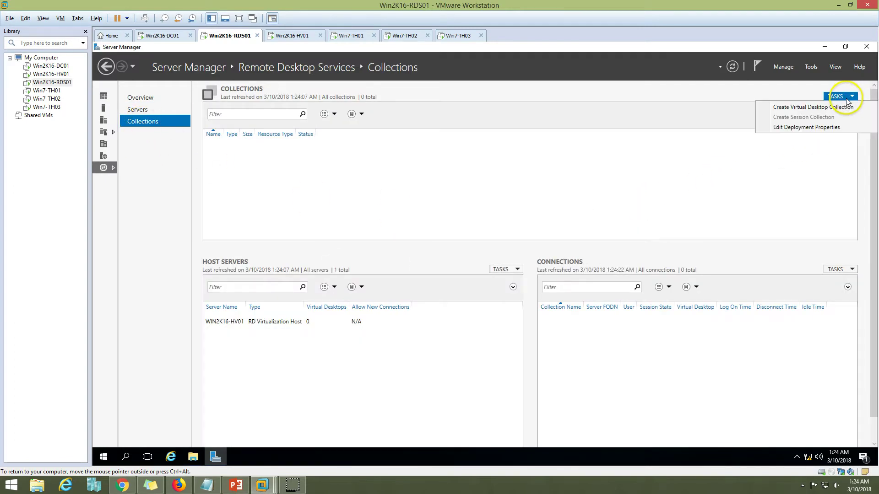
pyautogui.click(795, 108)
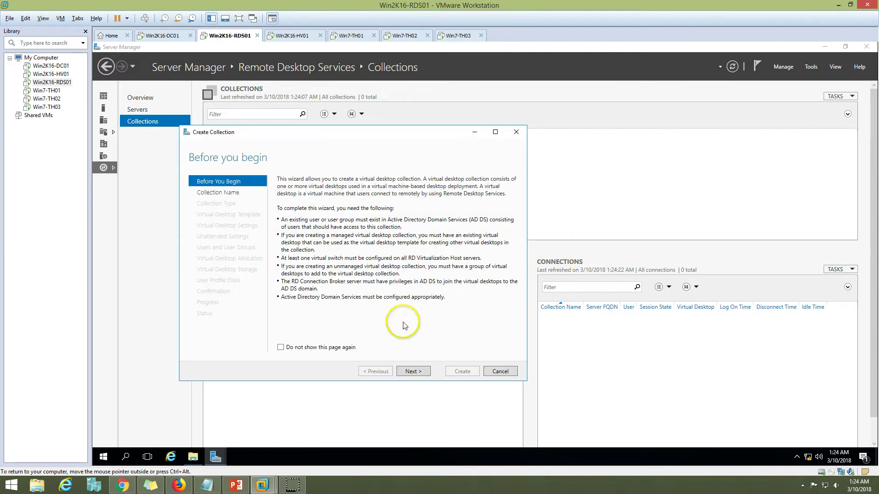
pyautogui.moveTo(304, 133); pyautogui.dragTo(374, 119)
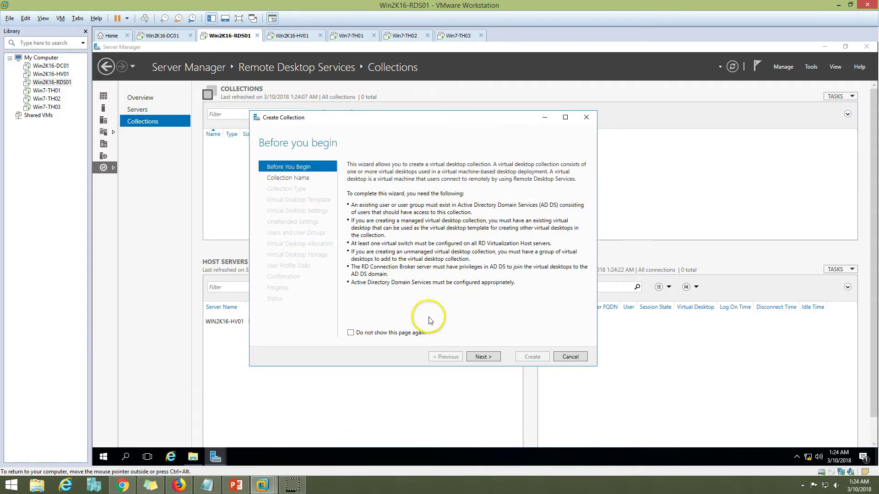
pyautogui.click(486, 360)
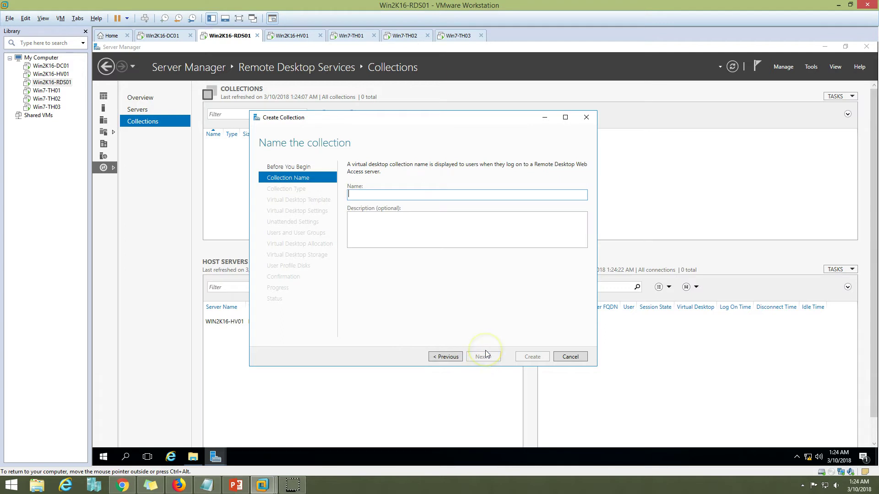
pyautogui.write('VDI-Pooled')
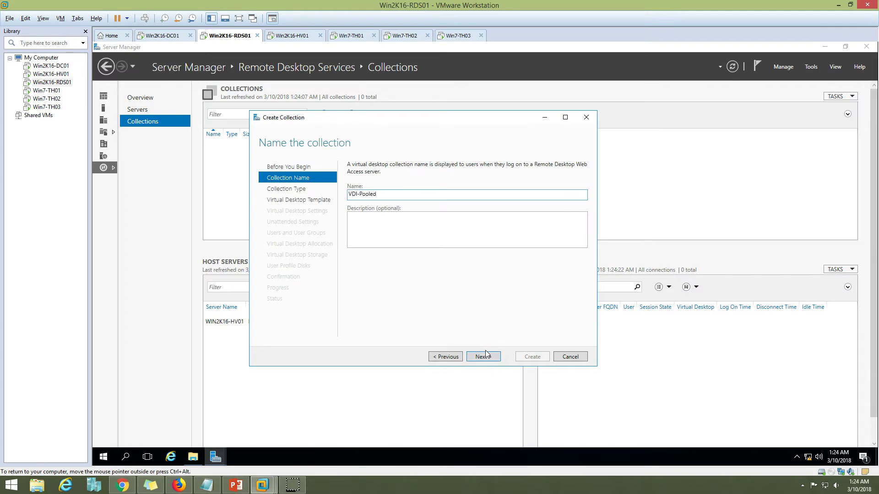
pyautogui.click(484, 360)
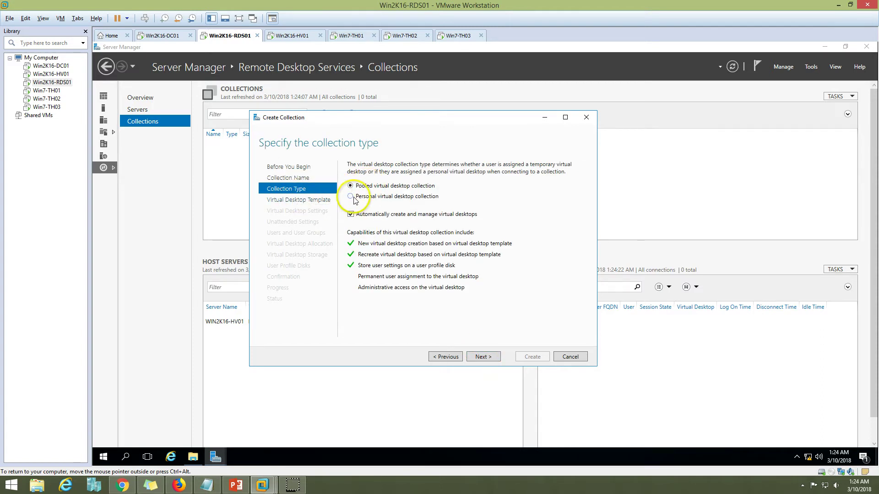
# Step: Choose a pooled virtual desktop collection with automatic creation and management kept on
pyautogui.click(351, 196)
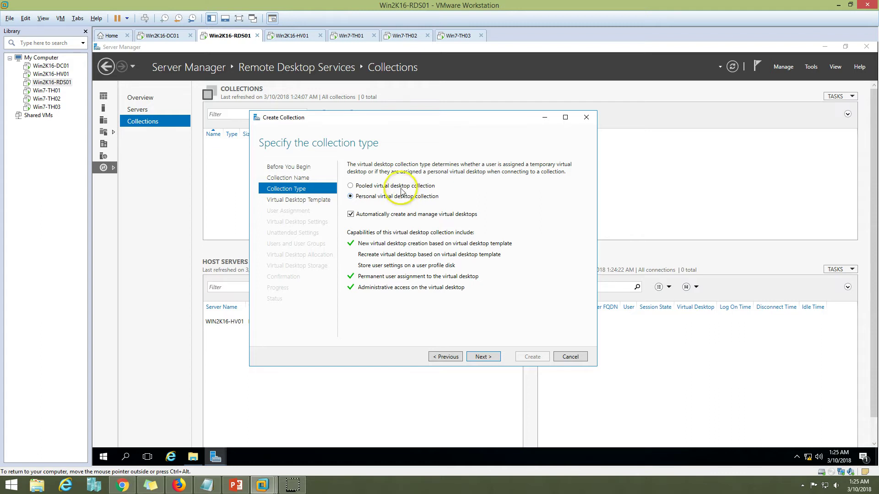
pyautogui.click(401, 186)
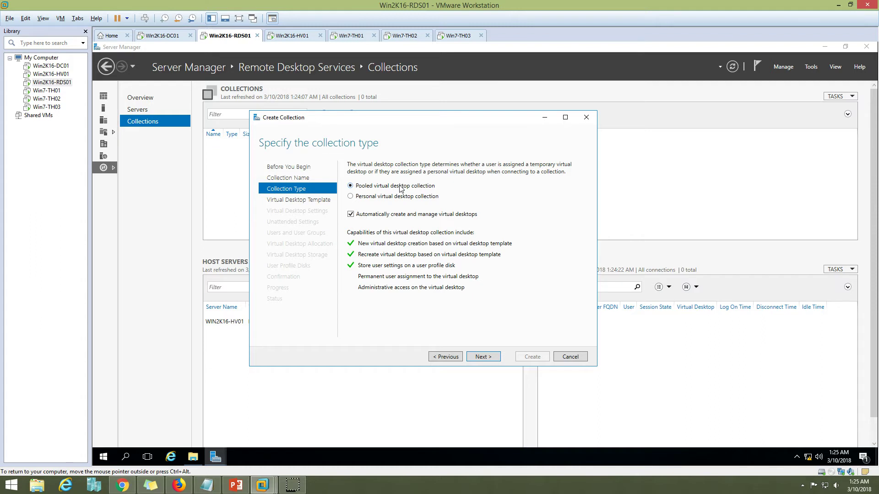
pyautogui.click(397, 192)
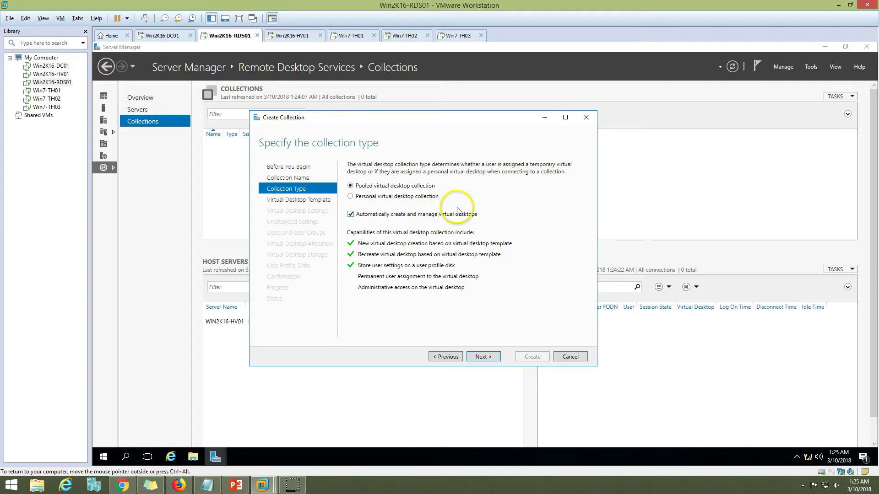
pyautogui.click(376, 218)
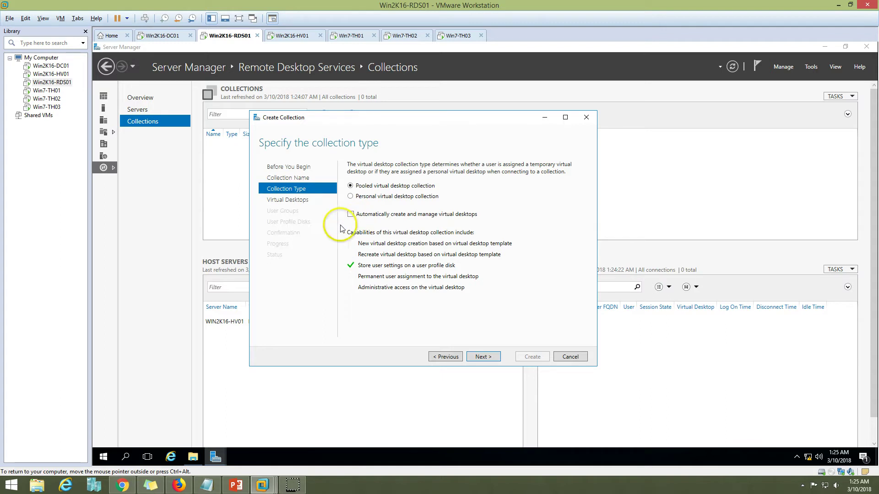
pyautogui.click(375, 218)
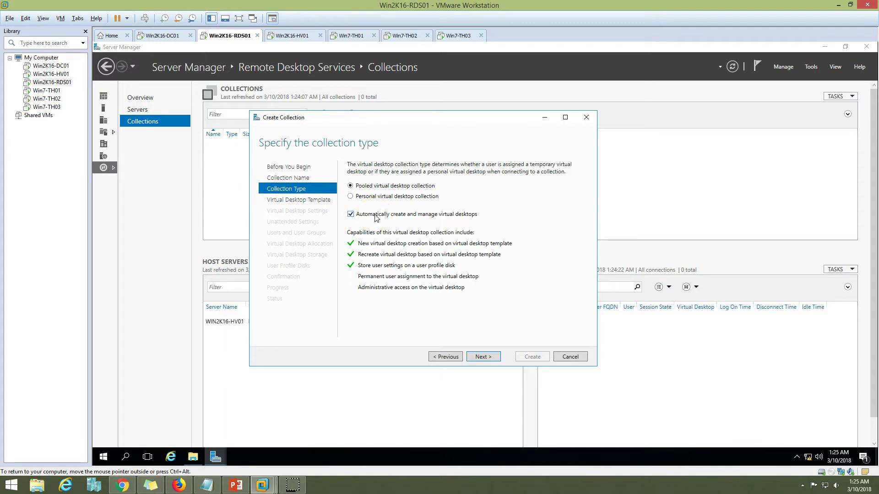
pyautogui.click(482, 359)
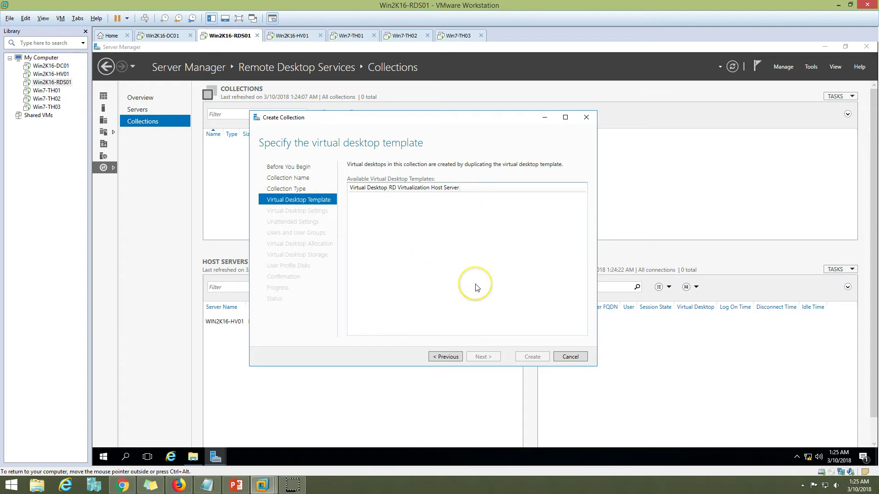
# Step: Launch Hyper-V Manager on Win2K16-HV01 from Server Manager's Tools menu and maximize it
pyautogui.click(293, 36)
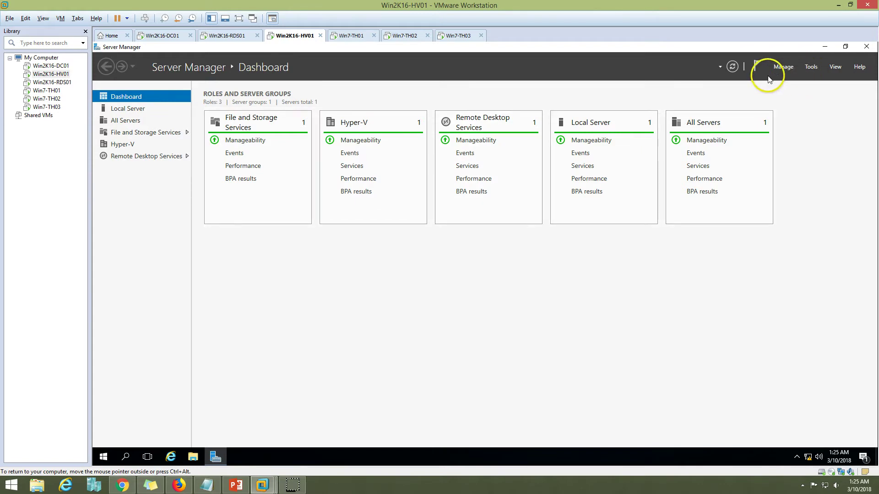
pyautogui.click(244, 39)
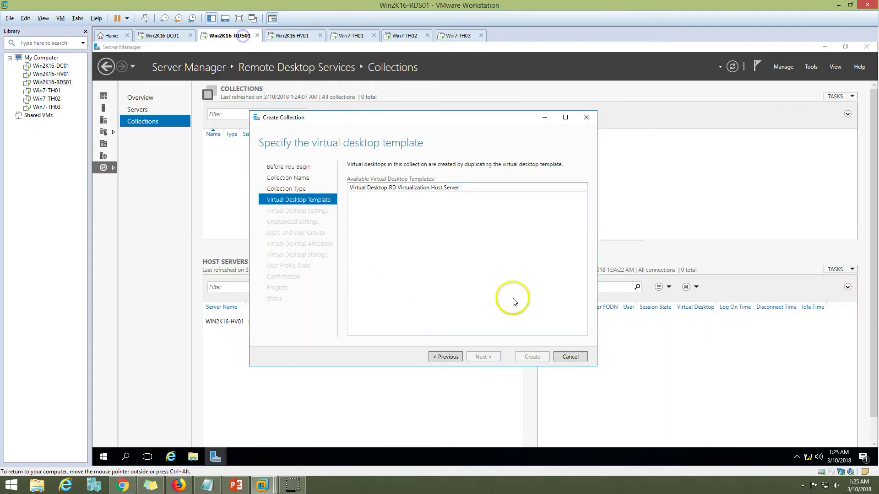
pyautogui.click(293, 37)
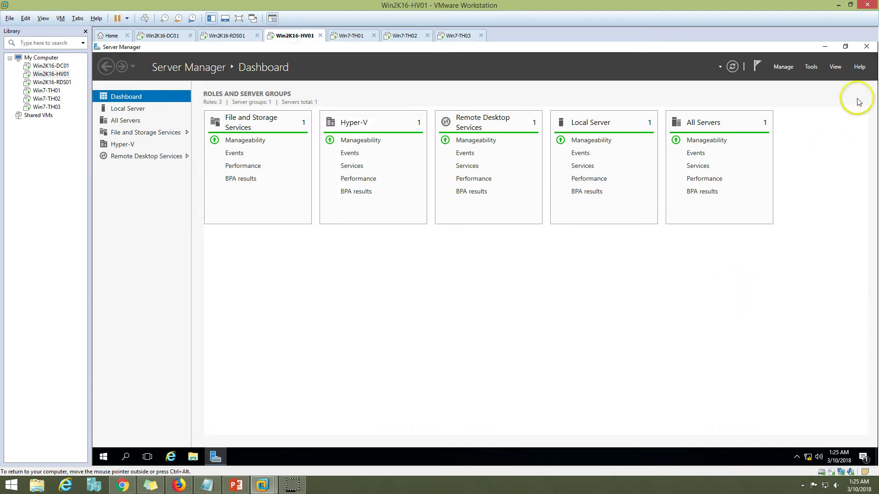
pyautogui.click(810, 67)
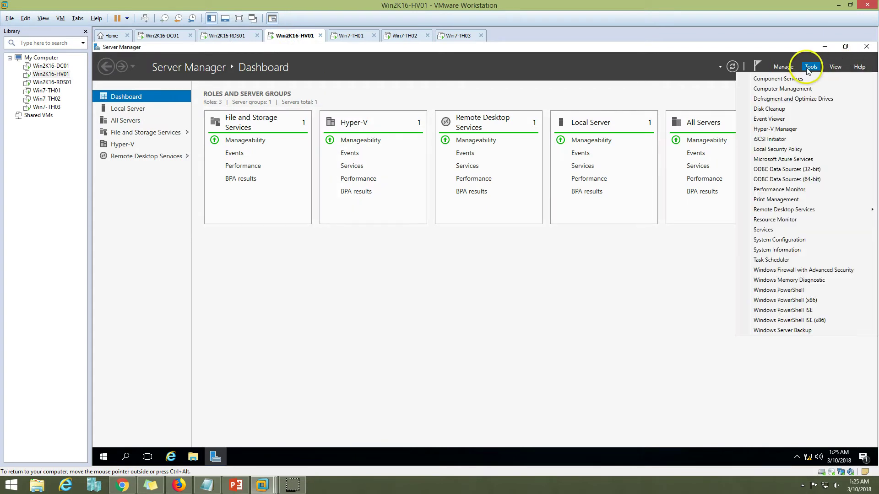
pyautogui.click(803, 129)
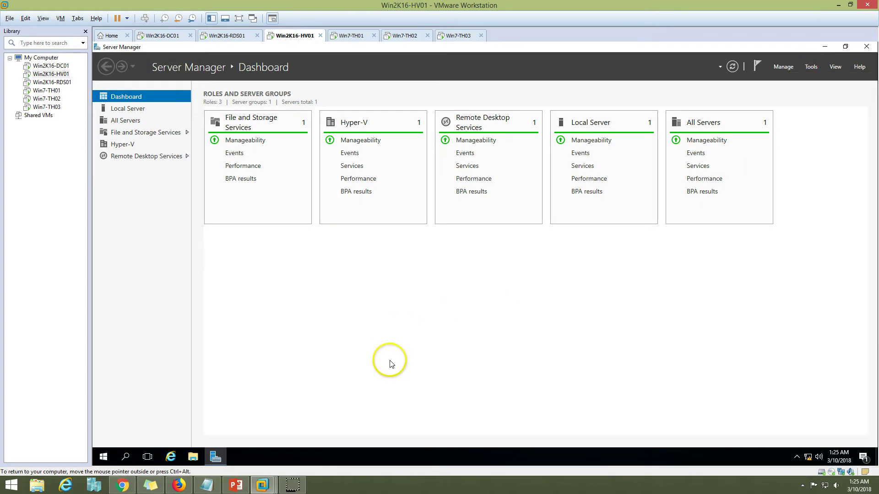
pyautogui.click(577, 121)
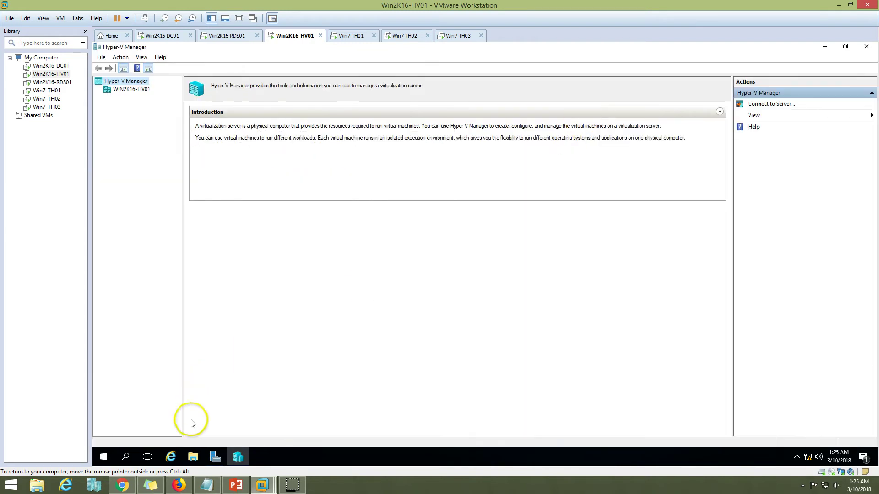
# Step: Check the DVD drive D: in File Explorer
pyautogui.click(193, 457)
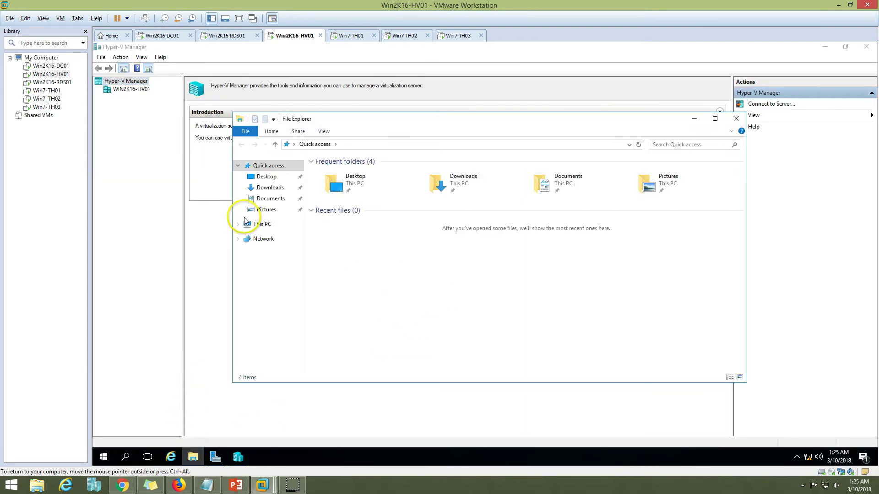
pyautogui.click(259, 224)
pyautogui.click(467, 245)
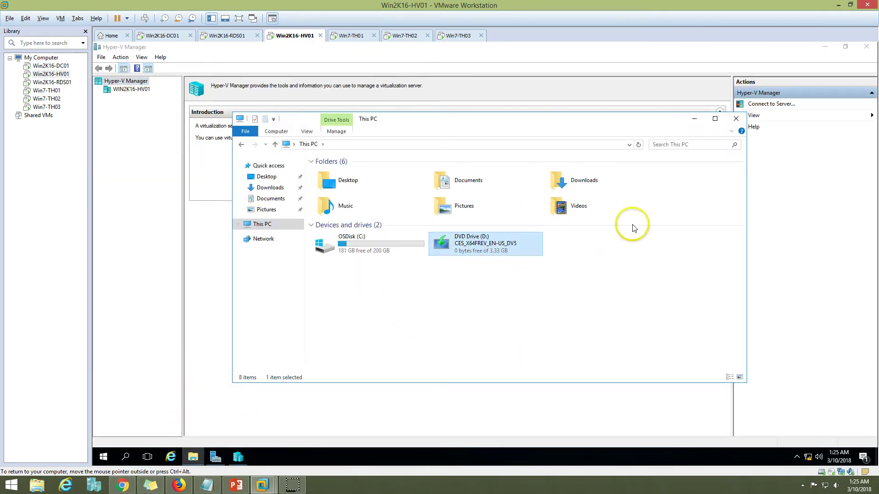
pyautogui.click(694, 119)
# Step: Start a new virtual machine on the WIN2K16-HV01 host server
pyautogui.click(135, 89)
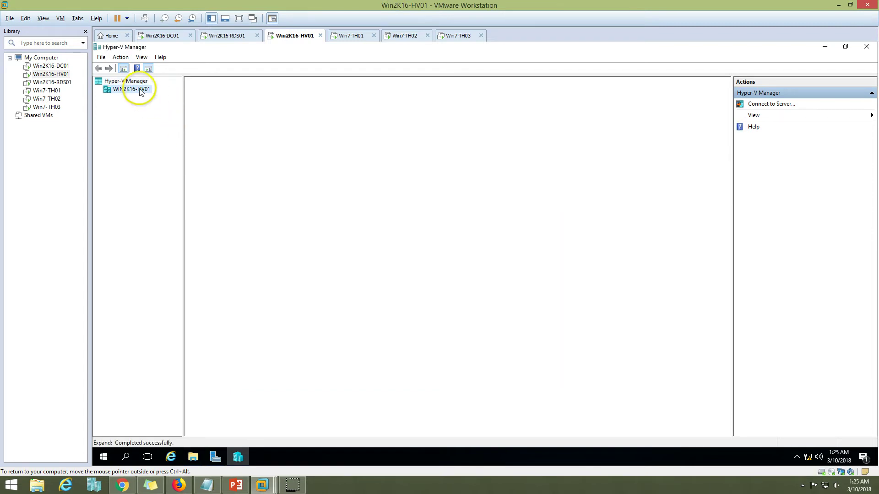
pyautogui.rightClick(136, 89)
pyautogui.moveTo(202, 98)
pyautogui.click(274, 94)
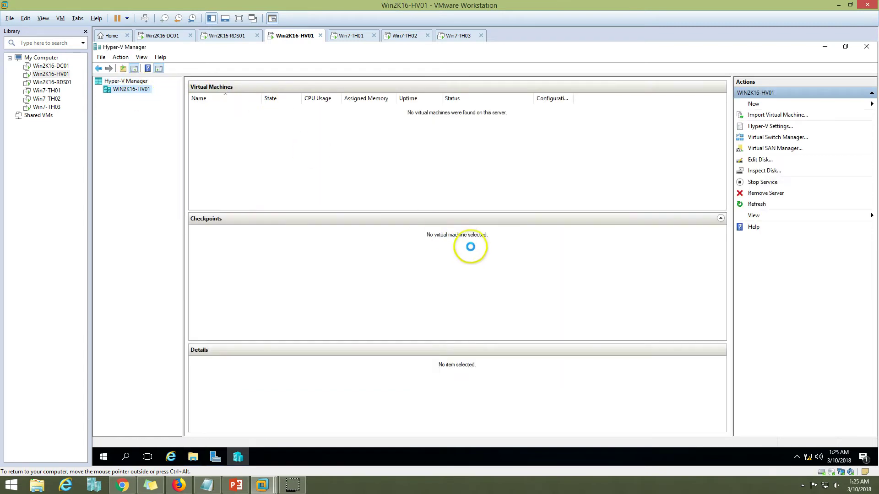
# Step: Name the VM Pooled-VDI-Master, keep Generation 1, and give it 8192 MB startup memory
pyautogui.click(542, 352)
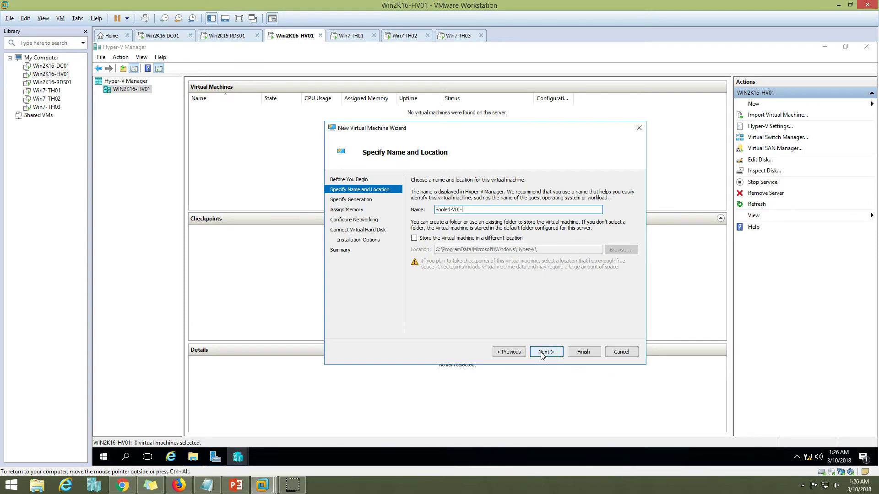
pyautogui.click(542, 352)
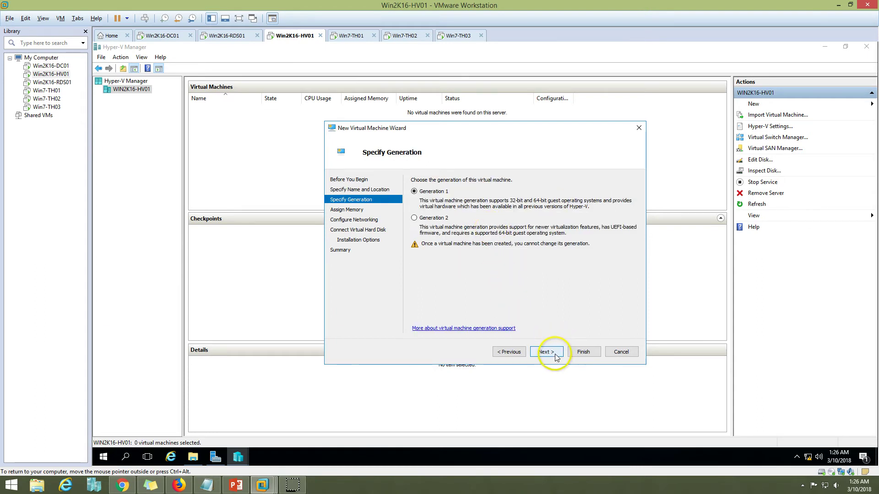
pyautogui.click(555, 357)
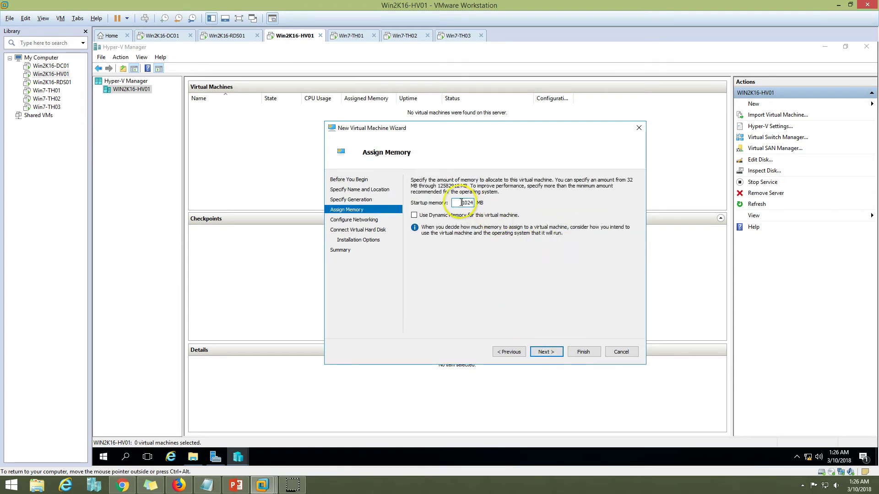
pyautogui.moveTo(462, 203); pyautogui.dragTo(518, 202)
pyautogui.write('819')
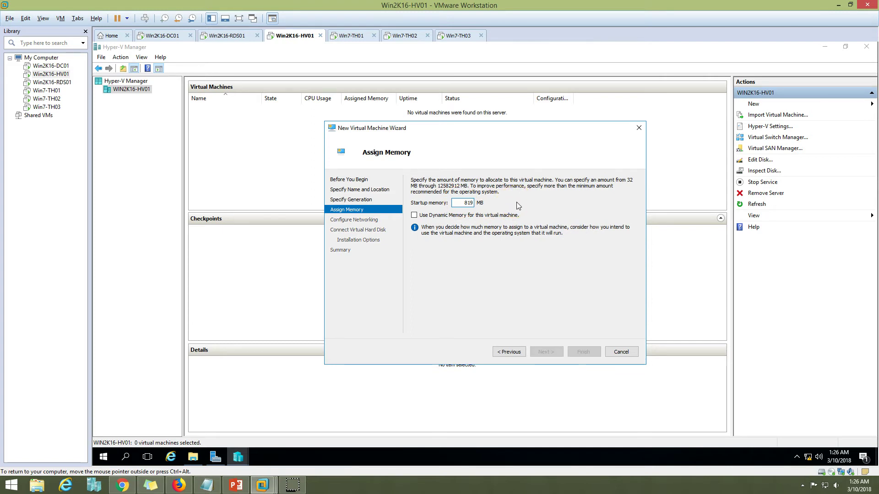
pyautogui.write('2')
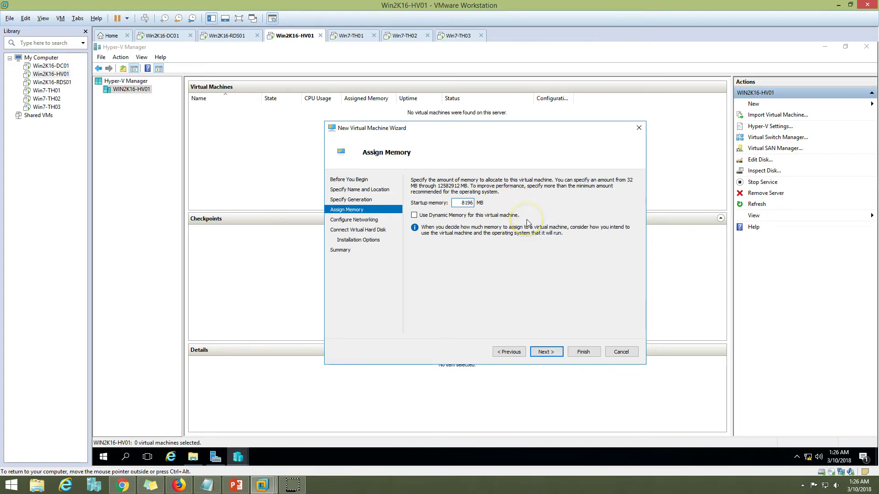
pyautogui.click(547, 352)
# Step: Connect the new VM's network adapter to RDS Virtual
pyautogui.click(476, 198)
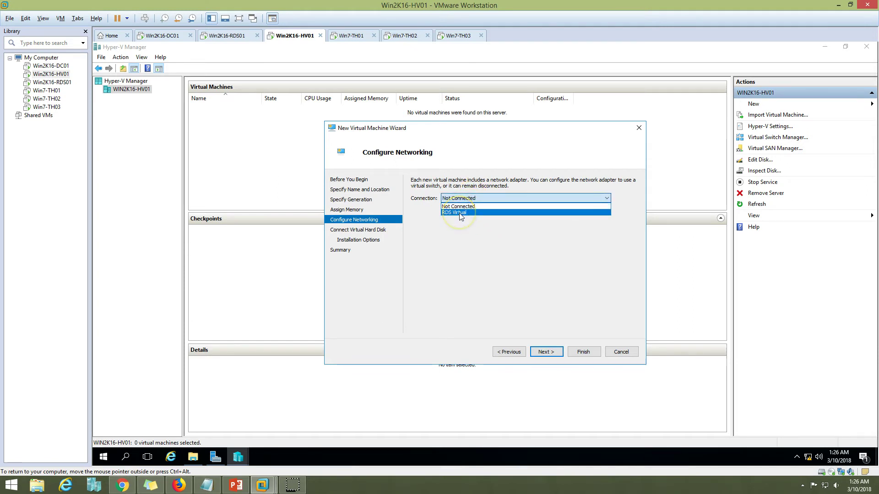
pyautogui.click(461, 213)
pyautogui.click(229, 35)
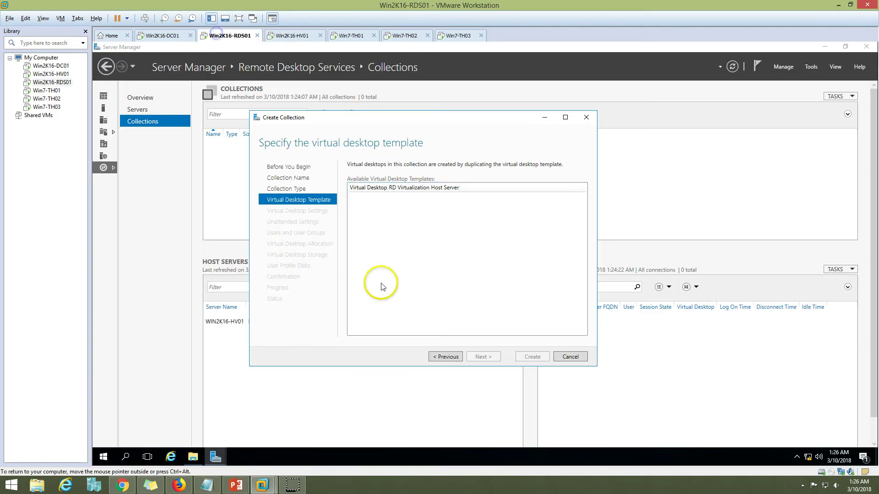
pyautogui.click(292, 35)
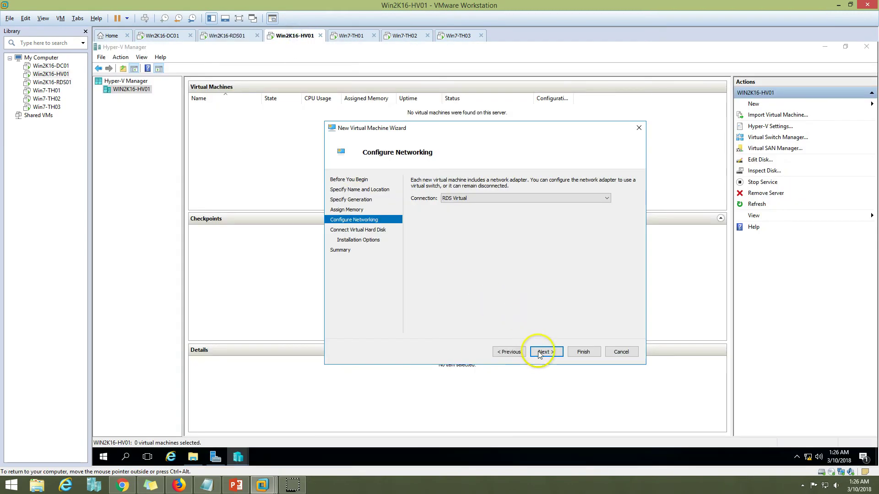
pyautogui.click(546, 353)
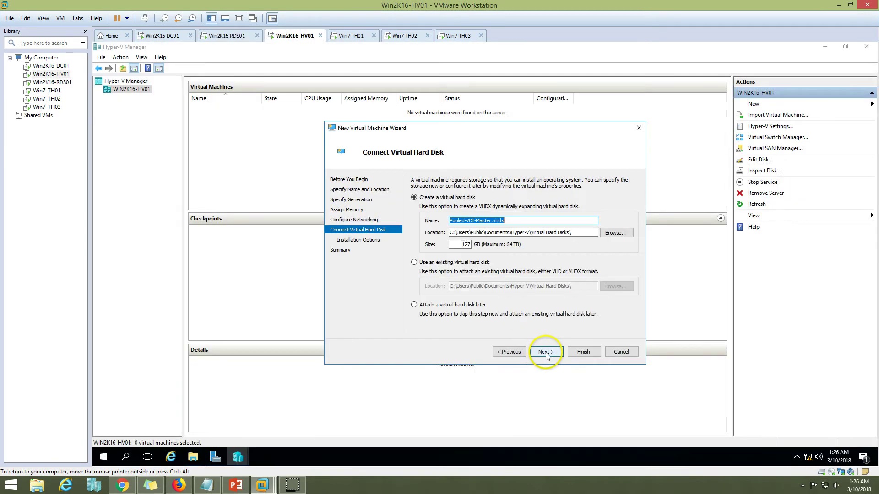
# Step: Give it a 61 GB virtual disk, install the OS from DVD drive D:, and finish
pyautogui.doubleClick(462, 244)
pyautogui.write('61')
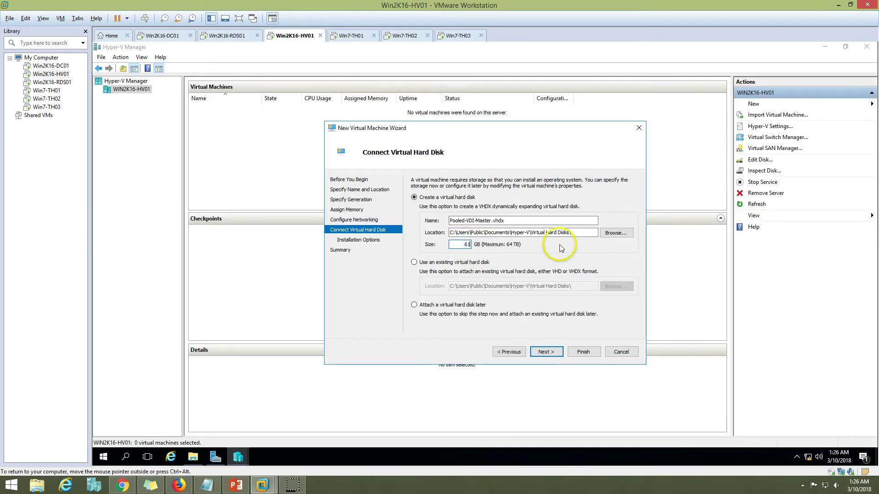
pyautogui.click(546, 352)
pyautogui.click(465, 209)
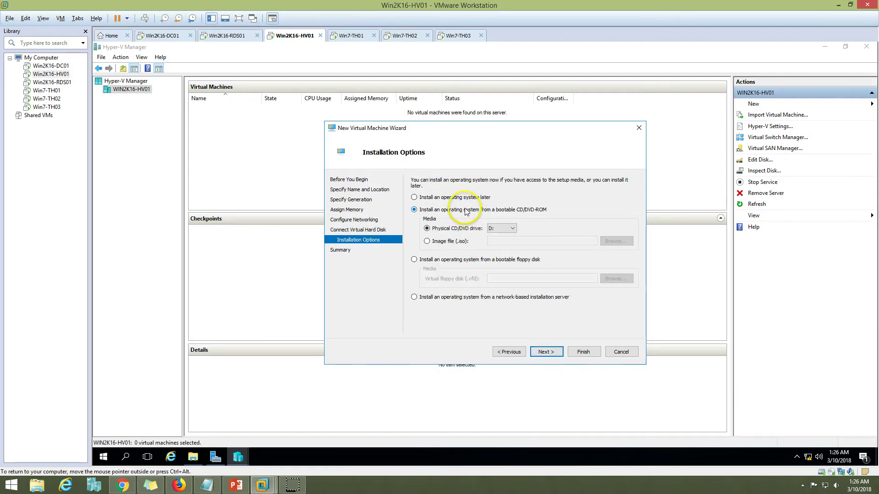
pyautogui.click(502, 237)
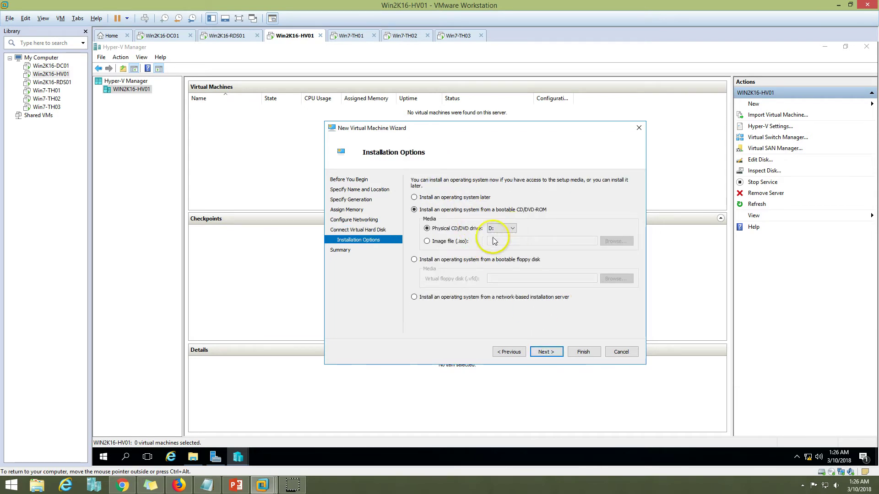
pyautogui.click(546, 352)
pyautogui.click(584, 352)
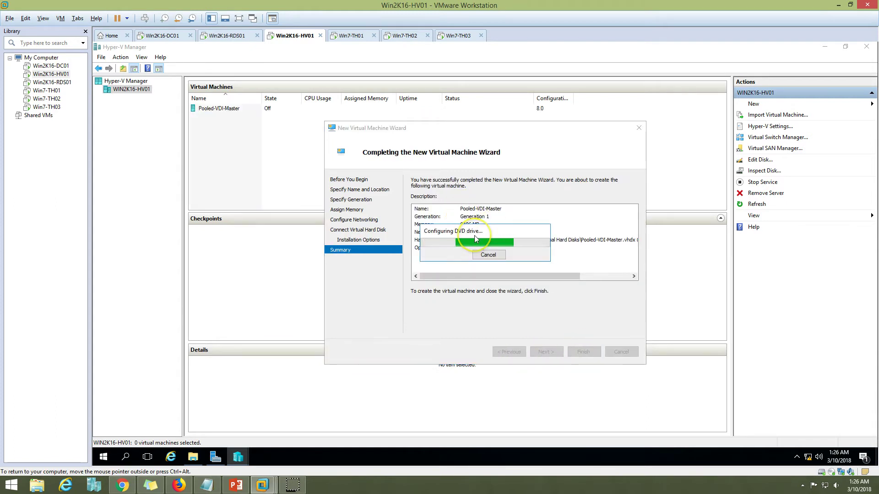
# Step: In Pooled-VDI-Master's Settings, change Processor count from 1 to 8 and save
pyautogui.rightClick(245, 108)
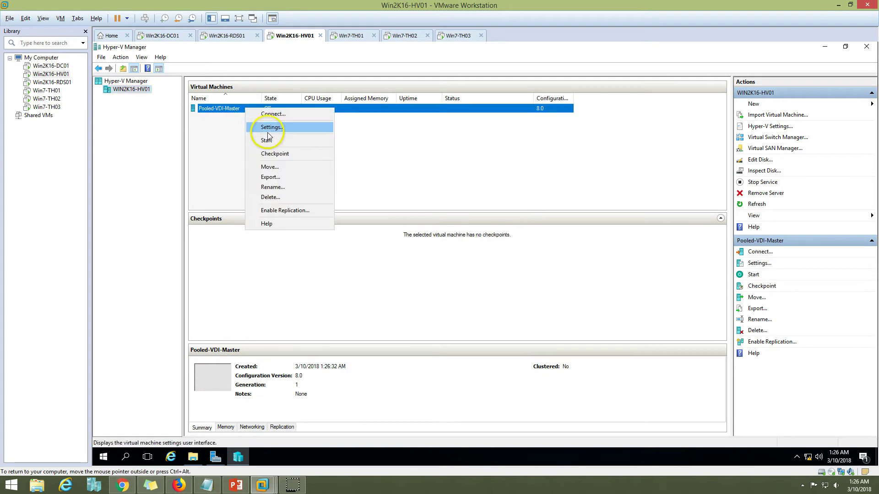
pyautogui.click(272, 128)
pyautogui.click(383, 184)
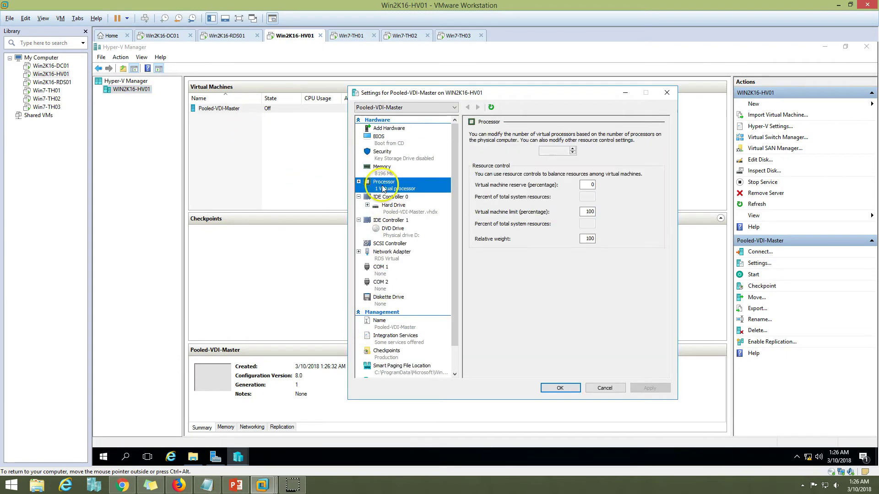
pyautogui.doubleClick(564, 151)
pyautogui.write('8')
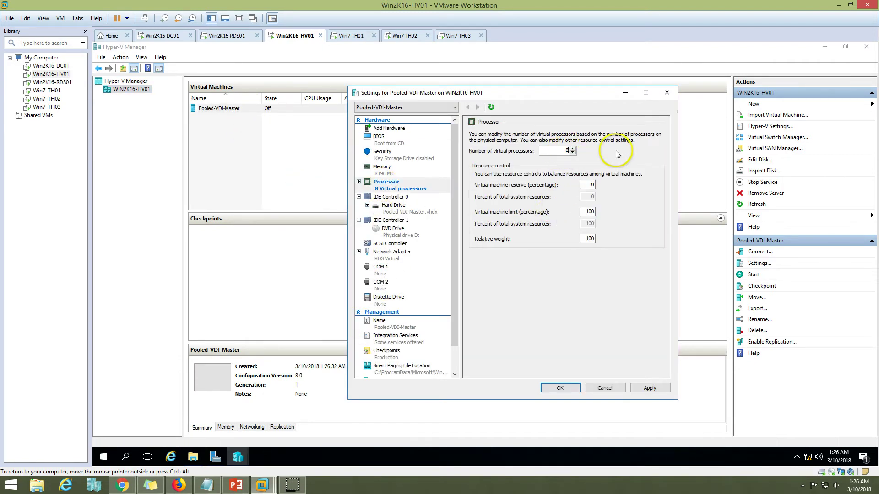
pyautogui.click(645, 388)
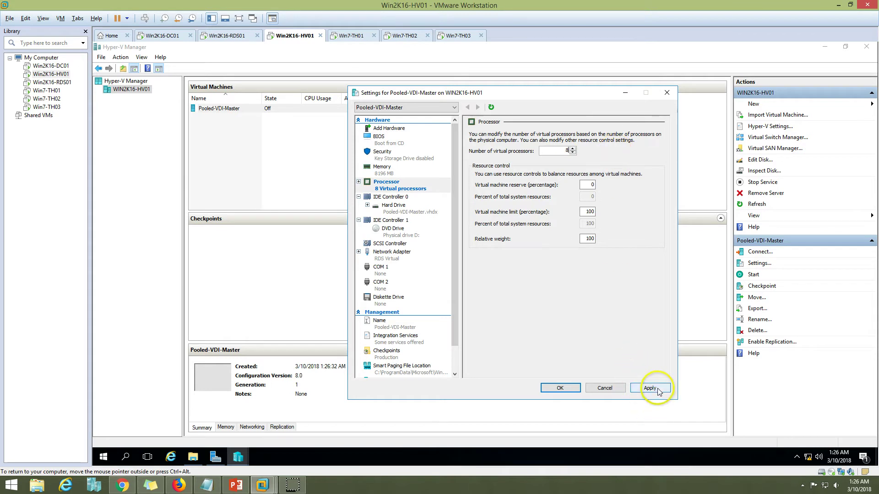
pyautogui.click(567, 387)
pyautogui.rightClick(242, 109)
# Step: Connect to Pooled-VDI-Master, power it on, and position its console window
pyautogui.click(265, 113)
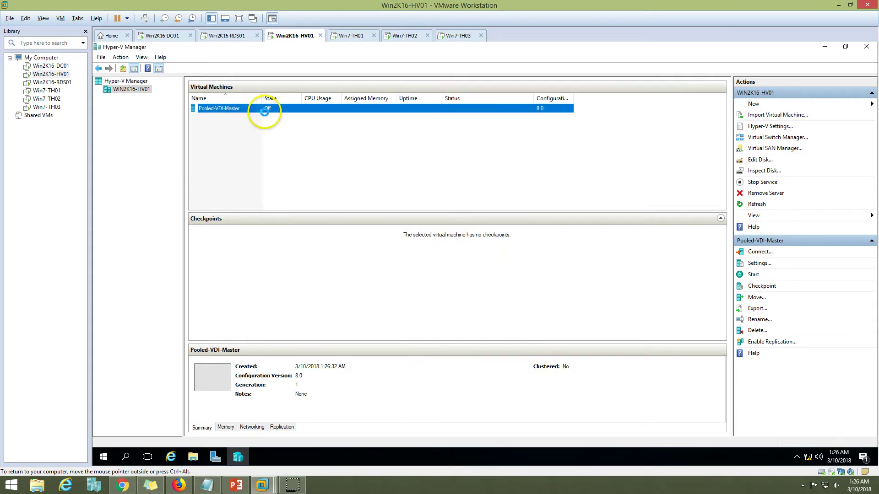
pyautogui.click(150, 106)
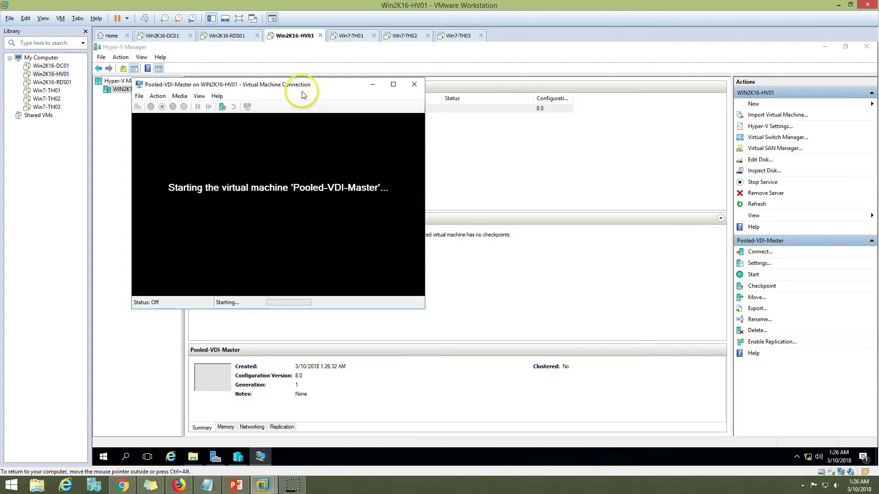
pyautogui.moveTo(313, 88); pyautogui.dragTo(519, 93)
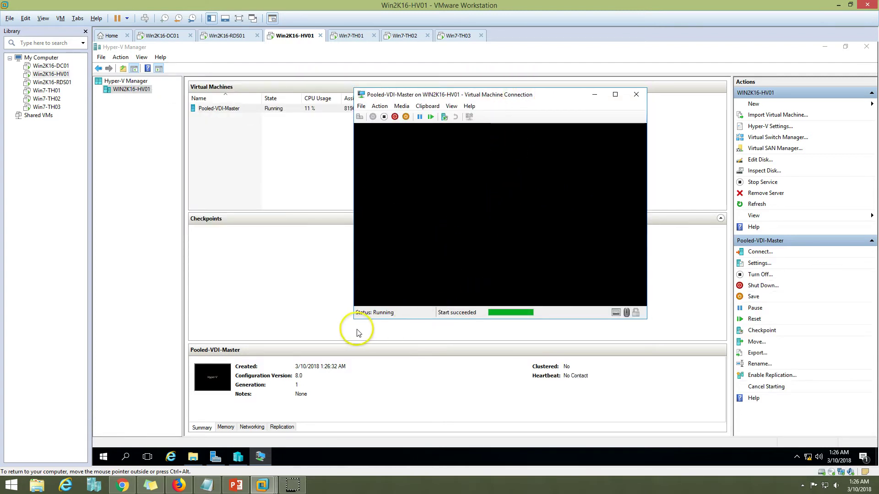
pyautogui.click(416, 216)
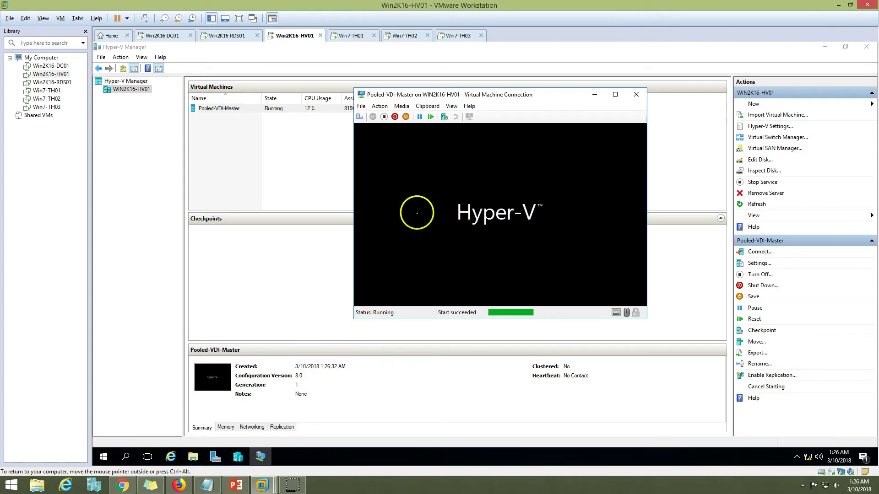
pyautogui.click(451, 96)
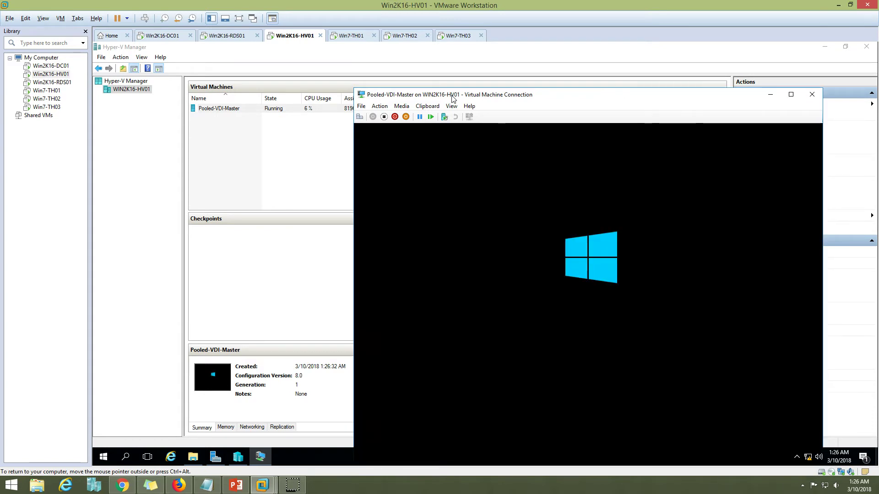
pyautogui.moveTo(452, 97); pyautogui.dragTo(417, 56)
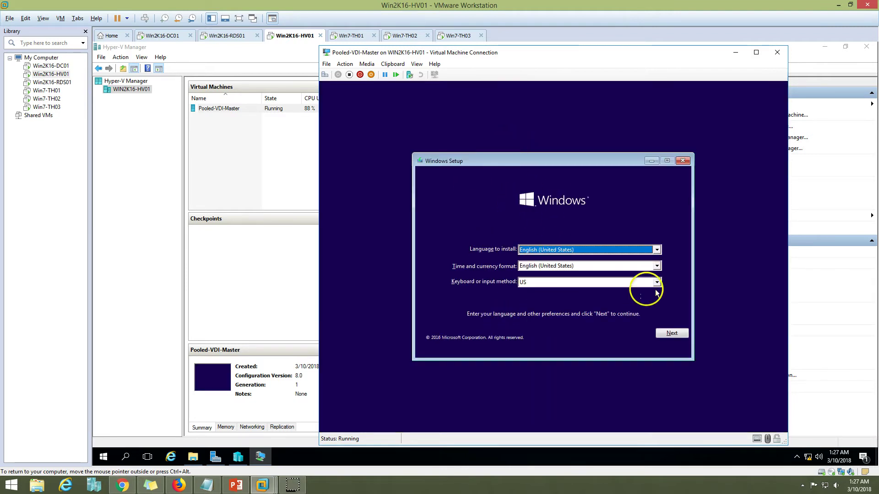
# Step: Run Windows Setup with default language, accept the license, and choose a custom install
pyautogui.click(672, 333)
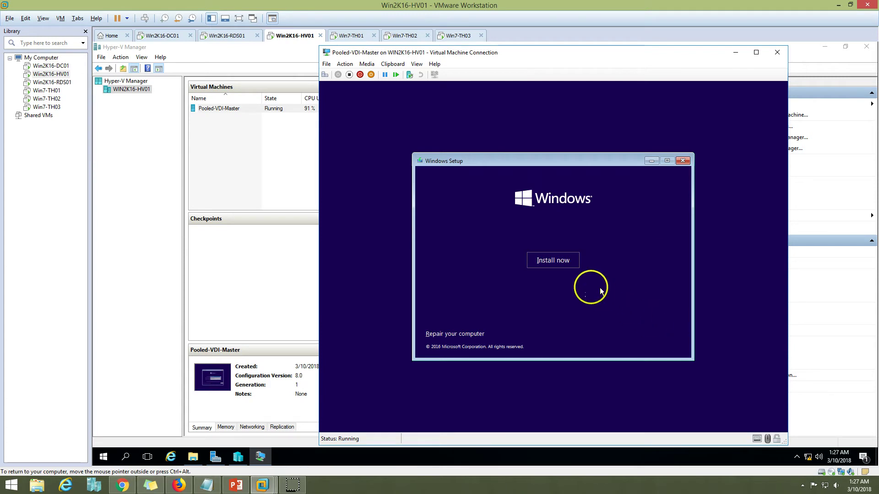
pyautogui.click(563, 264)
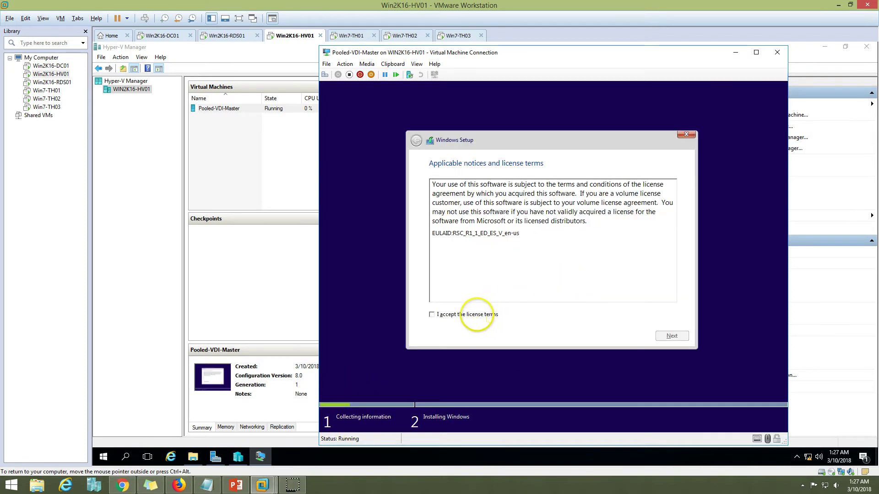
pyautogui.click(476, 315)
pyautogui.click(672, 336)
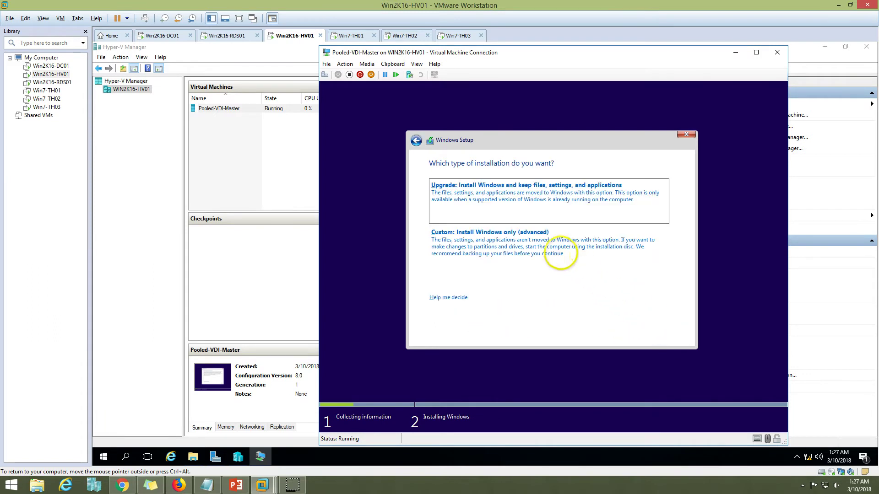
pyautogui.click(555, 252)
pyautogui.click(677, 337)
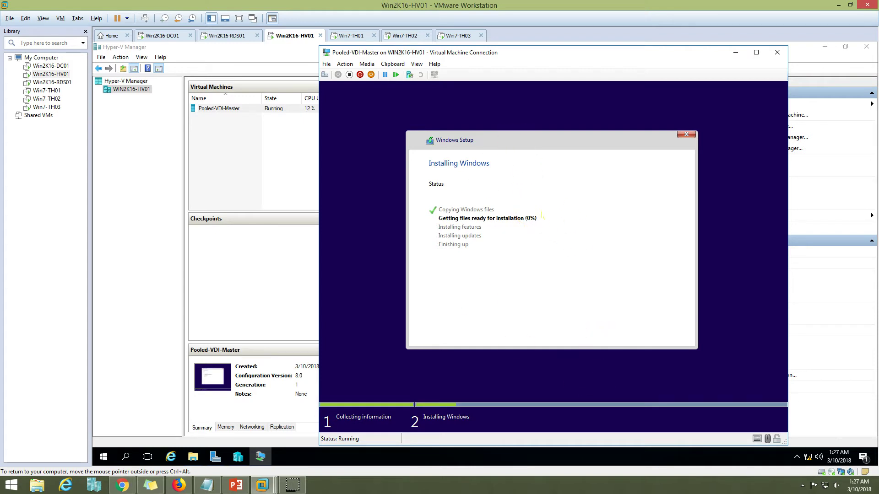
# Step: Check the RDS01 collection wizard, then return and resize the VM console window
pyautogui.click(228, 35)
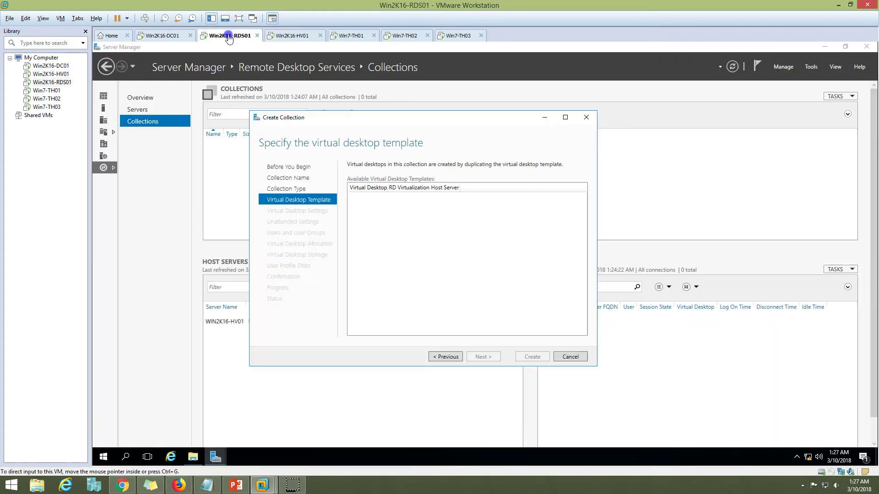
pyautogui.click(298, 35)
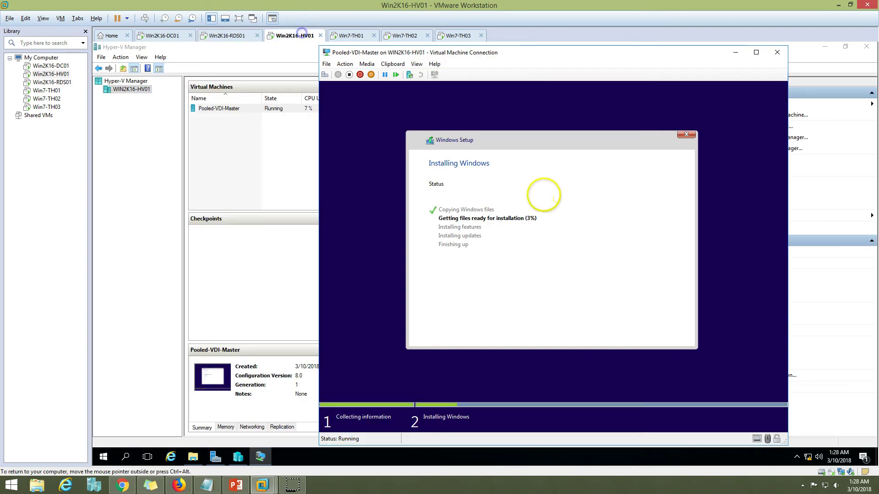
pyautogui.doubleClick(531, 56)
pyautogui.moveTo(412, 54); pyautogui.dragTo(615, 54)
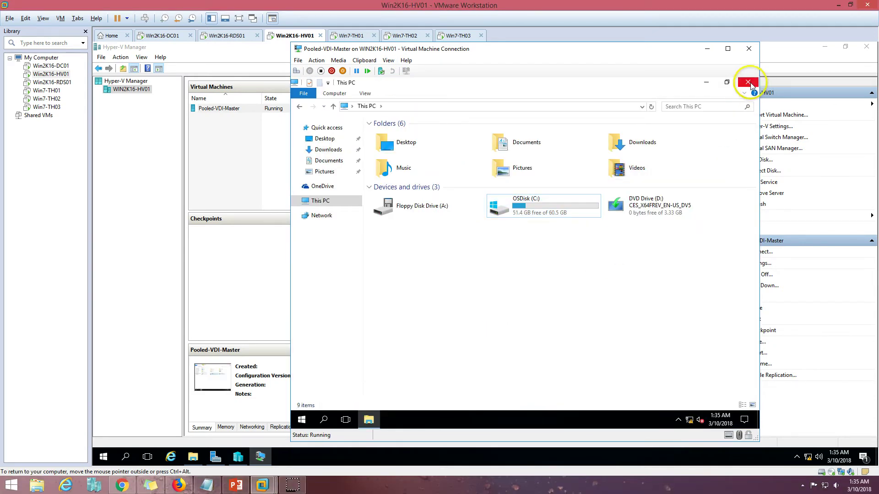
# Step: Close the file browser, reach This PC, and eject the installation disc
pyautogui.click(749, 82)
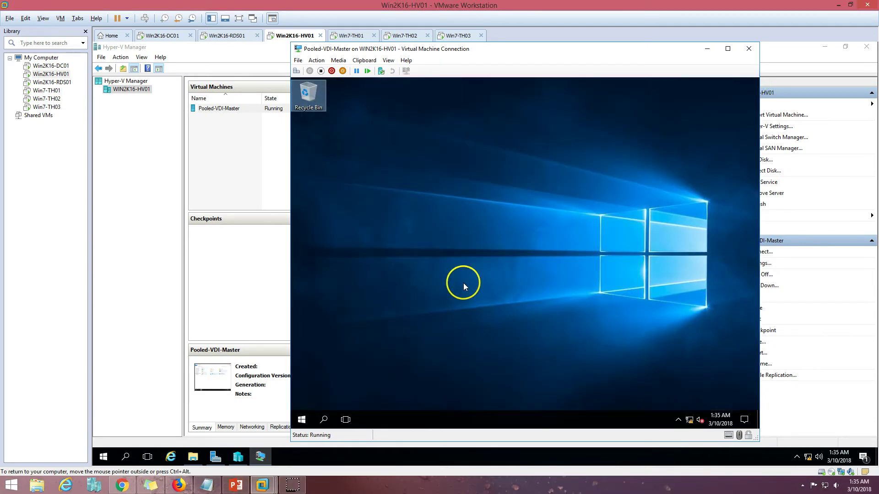
pyautogui.rightClick(306, 93)
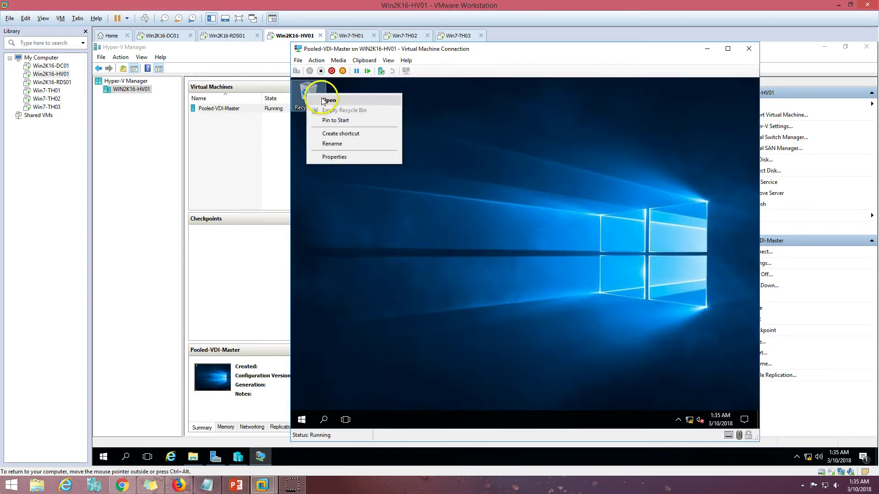
pyautogui.click(323, 98)
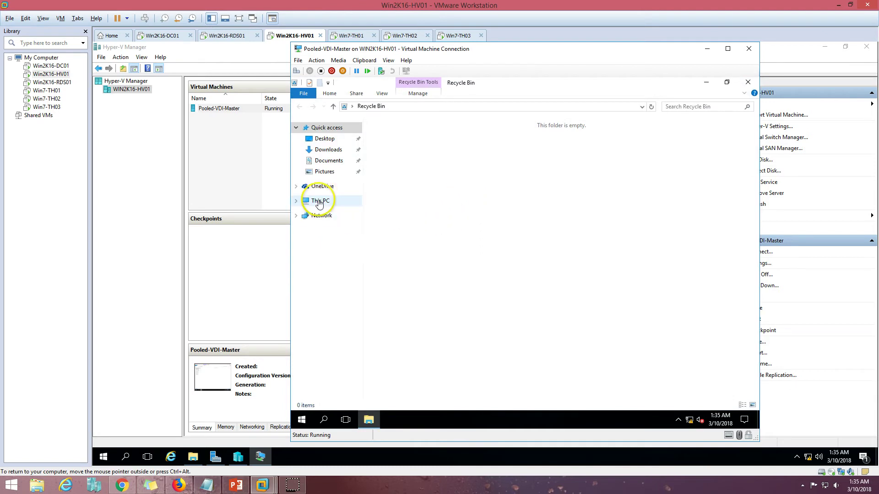
pyautogui.click(320, 200)
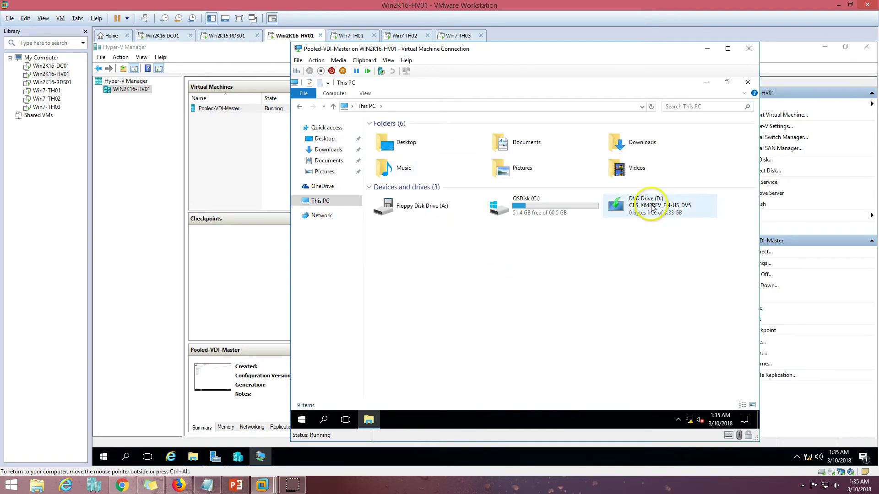
pyautogui.rightClick(635, 207)
pyautogui.click(660, 279)
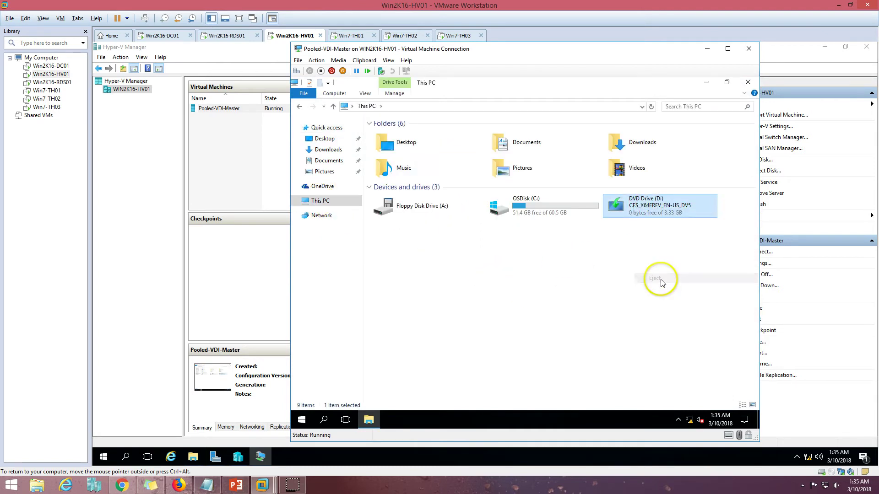
# Step: Browse C:\Windows\System32\Sysprep and launch sysprep.exe
pyautogui.doubleClick(540, 205)
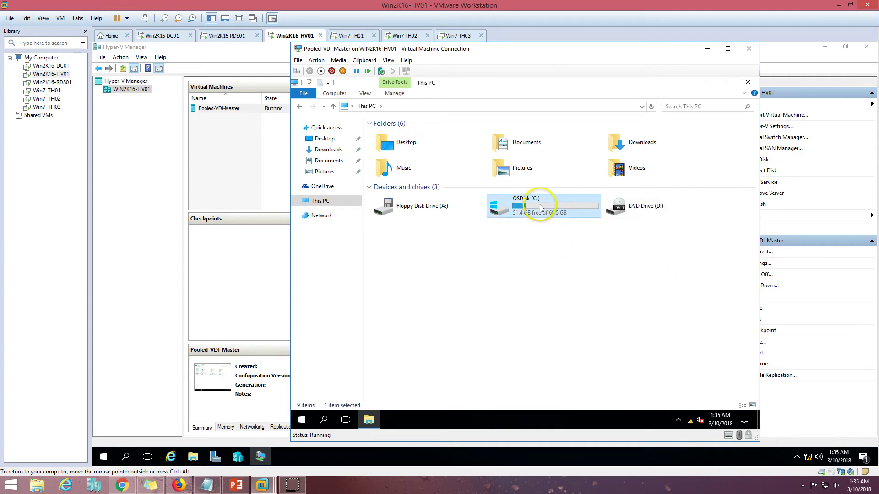
pyautogui.doubleClick(400, 176)
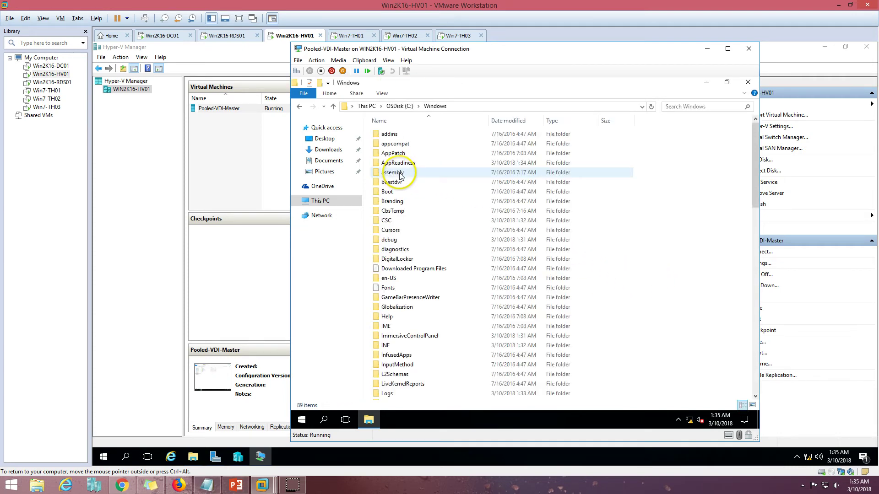
pyautogui.click(390, 260)
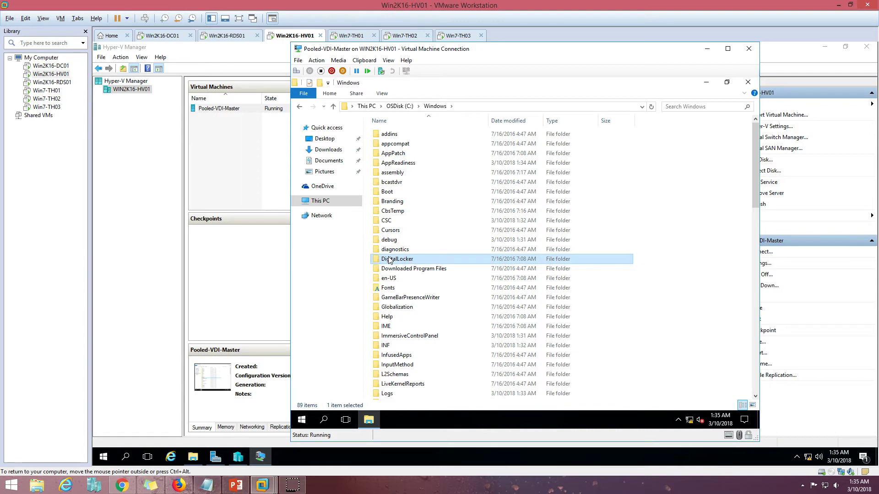
pyautogui.click(416, 231)
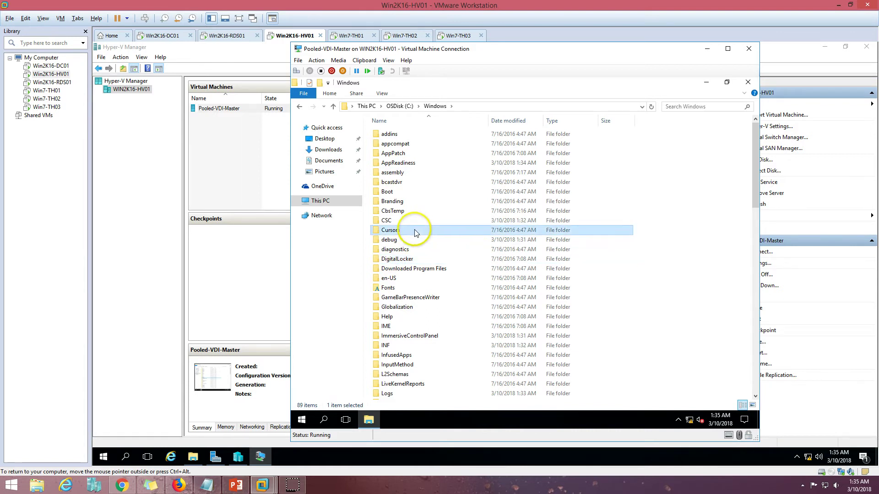
pyautogui.write('sys')
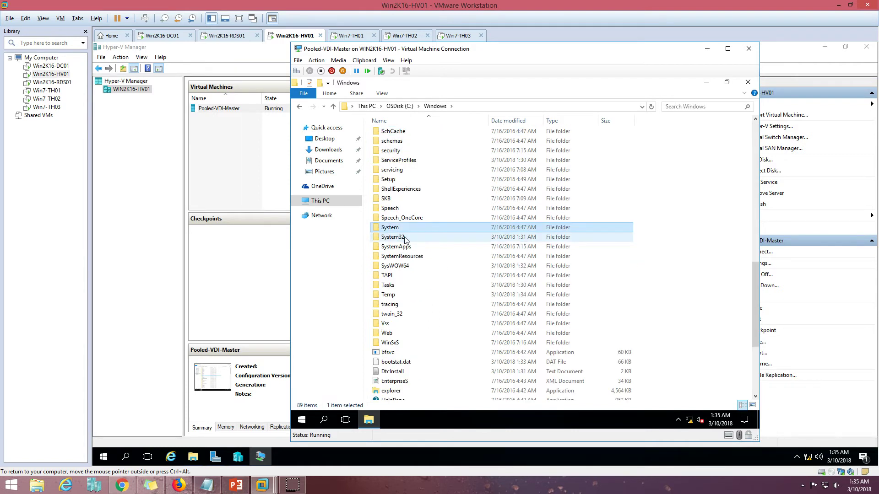
pyautogui.doubleClick(406, 238)
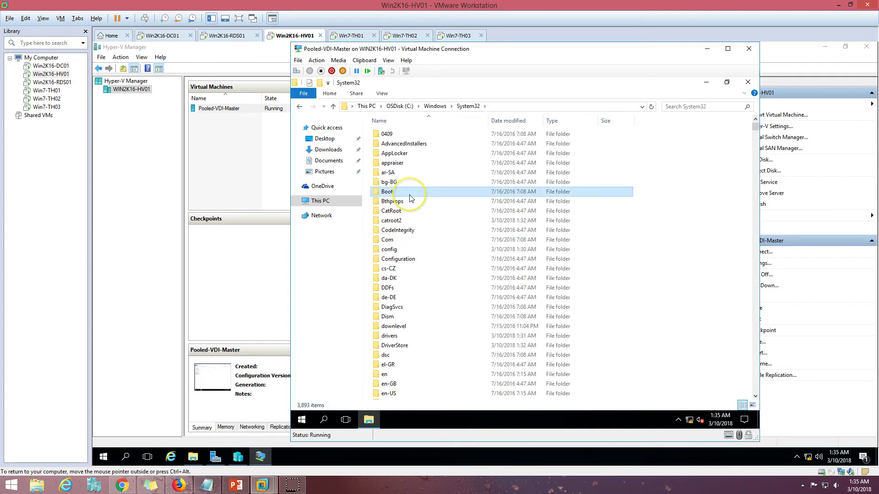
pyautogui.write('sys')
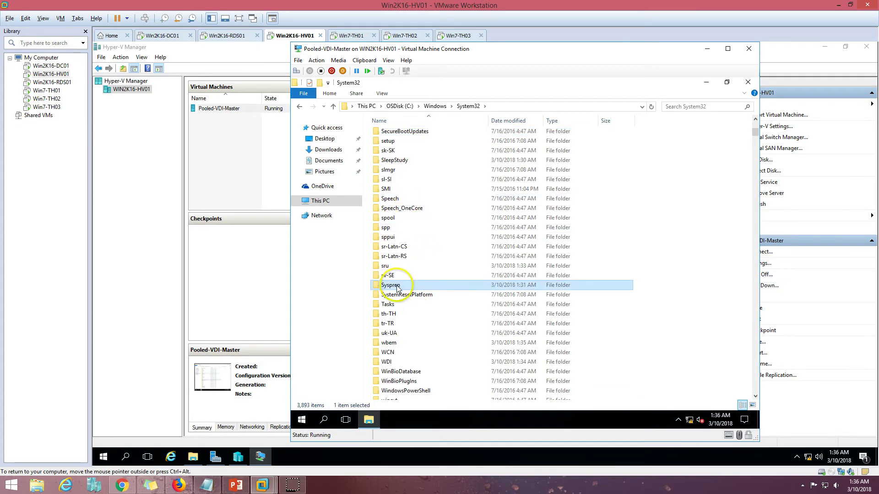
pyautogui.doubleClick(397, 286)
pyautogui.doubleClick(391, 164)
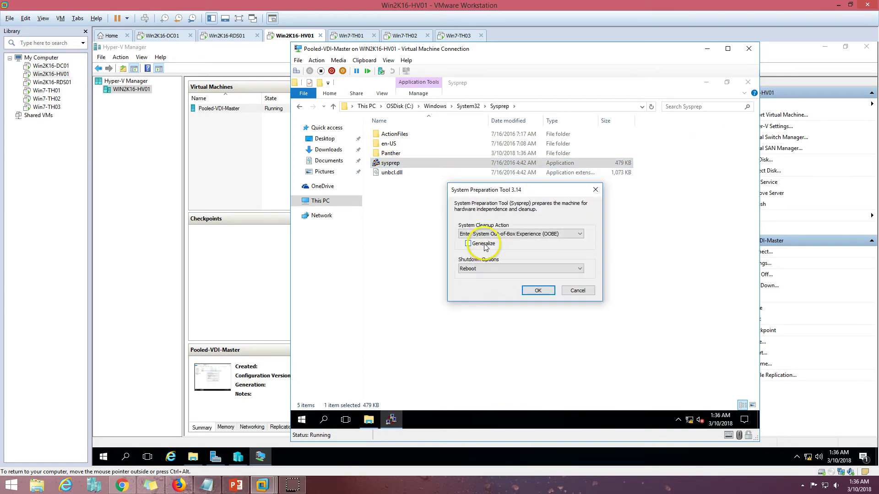
# Step: Run Sysprep with Generalize checked and Shutdown selected, closing File Explorer while it finishes
pyautogui.click(486, 246)
pyautogui.click(488, 269)
pyautogui.click(486, 282)
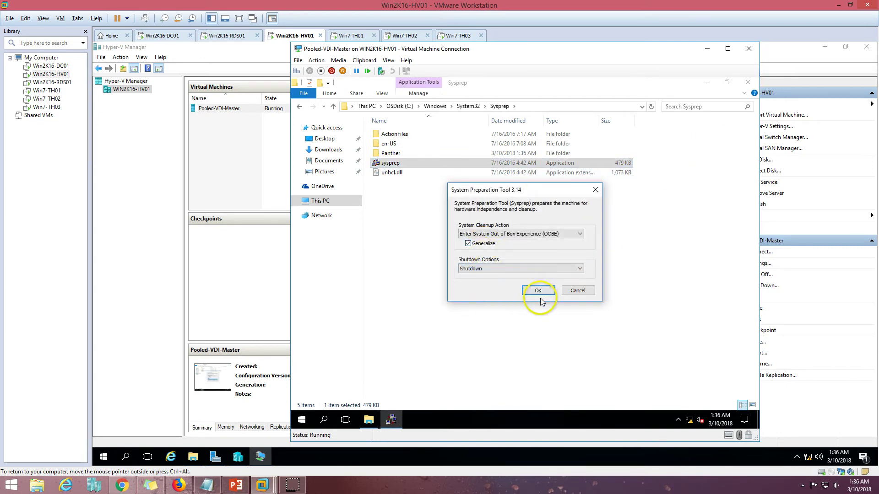
pyautogui.click(544, 293)
pyautogui.click(747, 81)
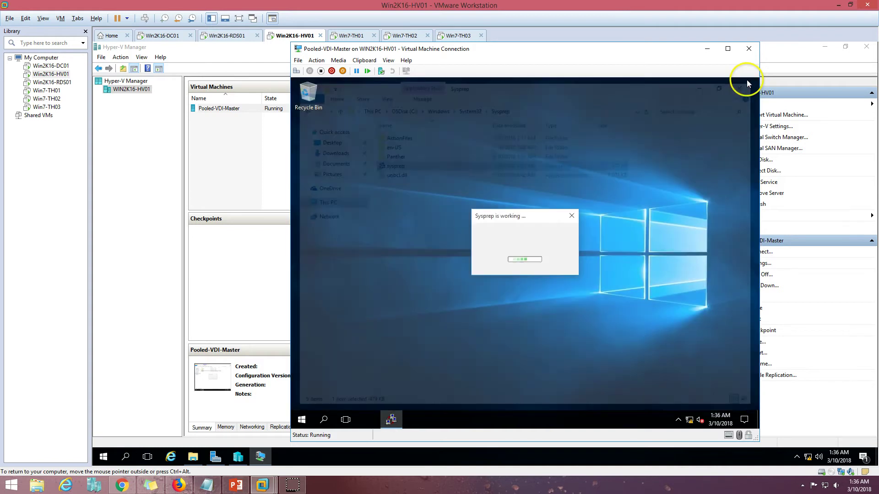
pyautogui.moveTo(506, 217); pyautogui.dragTo(506, 172)
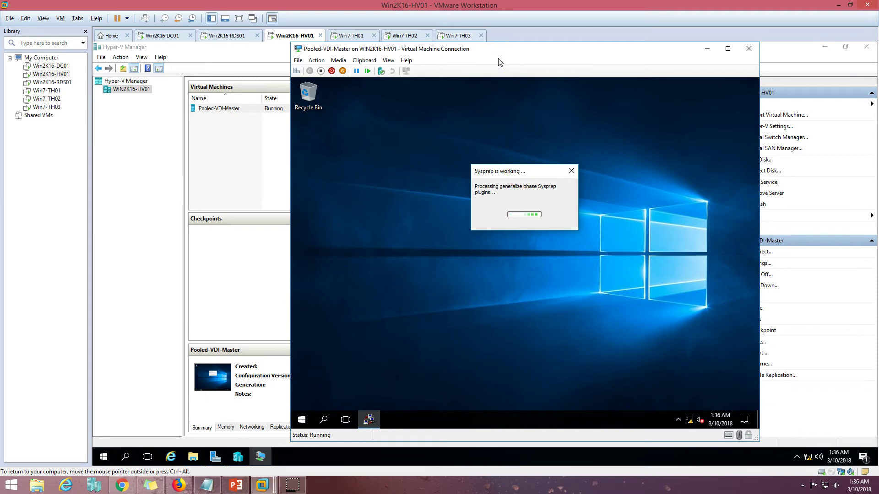
pyautogui.moveTo(499, 59)
pyautogui.mouseDown()
pyautogui.moveTo(483, 181)
pyautogui.moveTo(484, 60)
pyautogui.mouseUp()
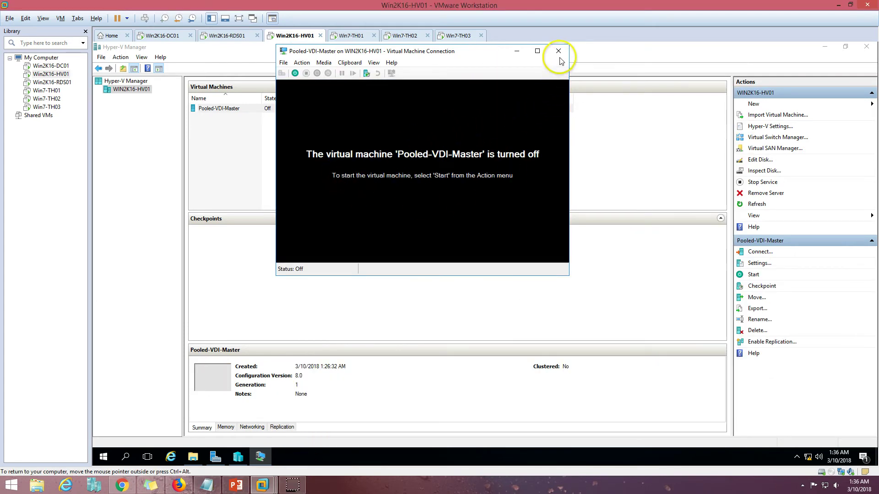
# Step: Remove the DVD drive from Pooled-VDI-Master's settings and apply
pyautogui.click(558, 51)
pyautogui.rightClick(221, 109)
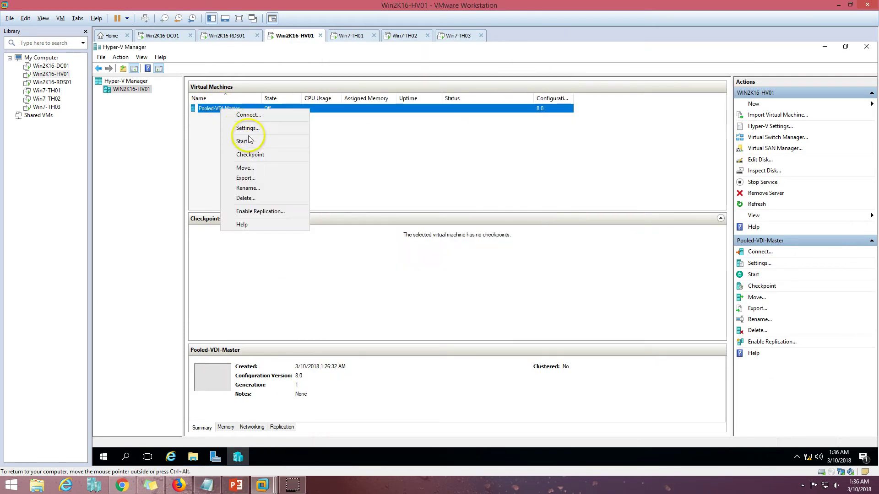
pyautogui.click(248, 129)
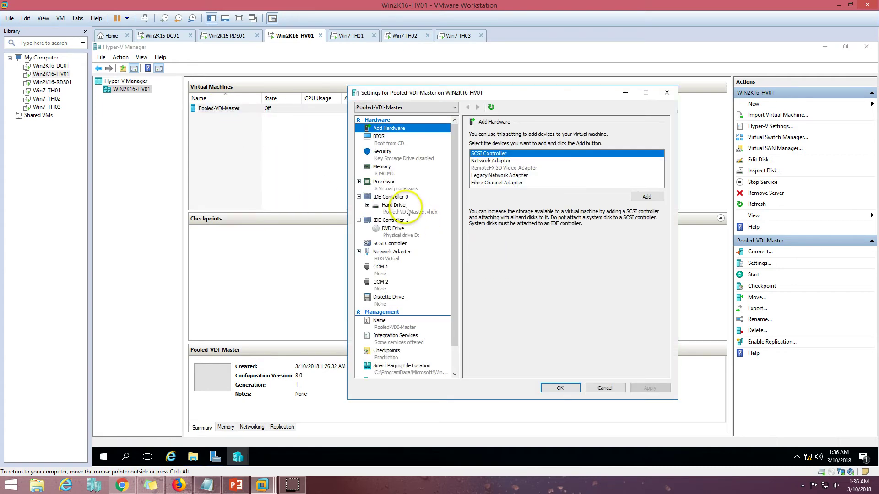
pyautogui.click(406, 210)
pyautogui.click(390, 230)
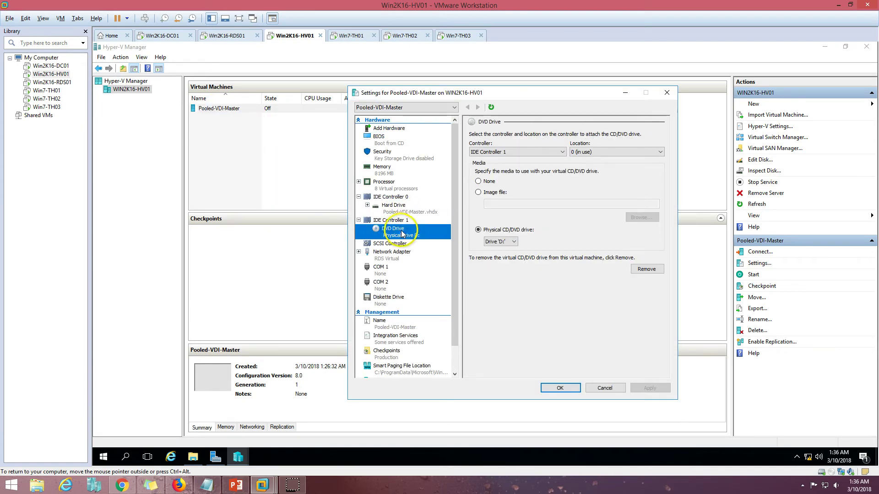
pyautogui.click(647, 269)
pyautogui.click(649, 388)
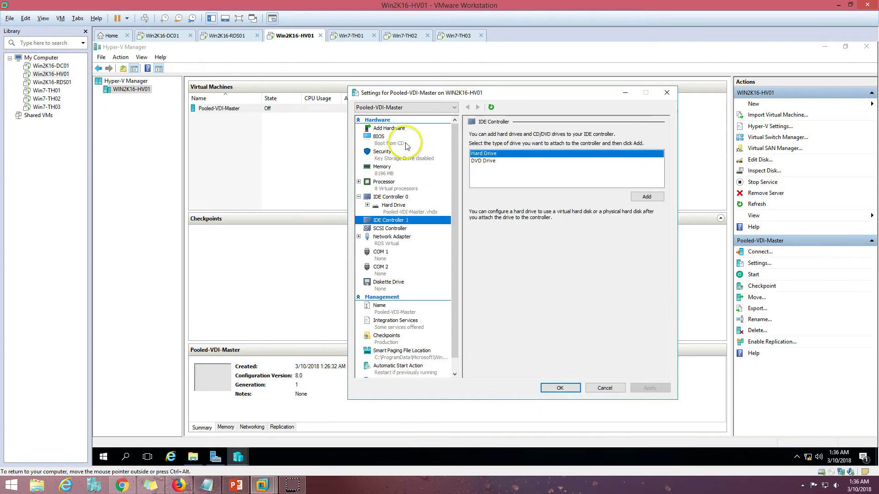
# Step: Move CD below IDE in the BIOS boot order, apply, and close settings
pyautogui.click(384, 139)
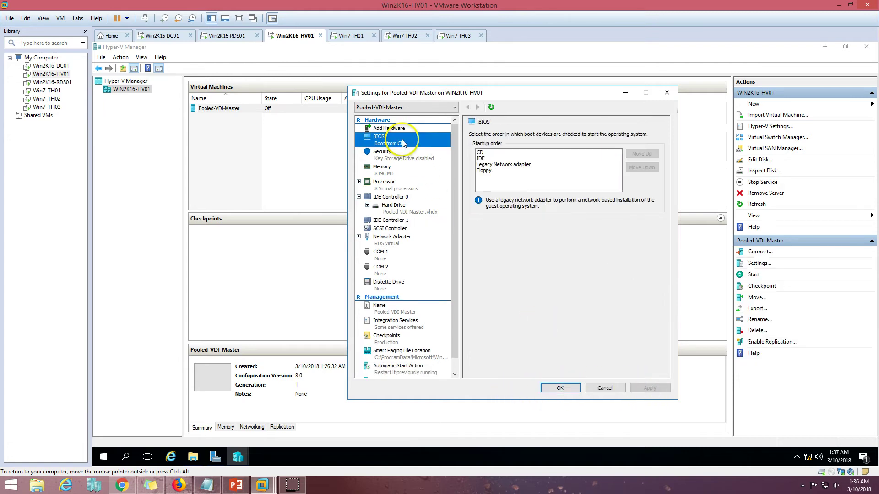
pyautogui.click(481, 153)
pyautogui.click(640, 168)
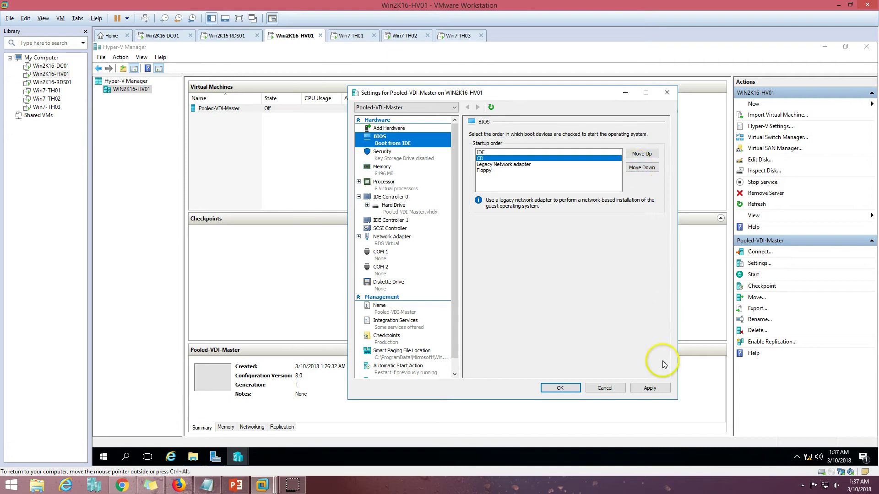
pyautogui.click(650, 389)
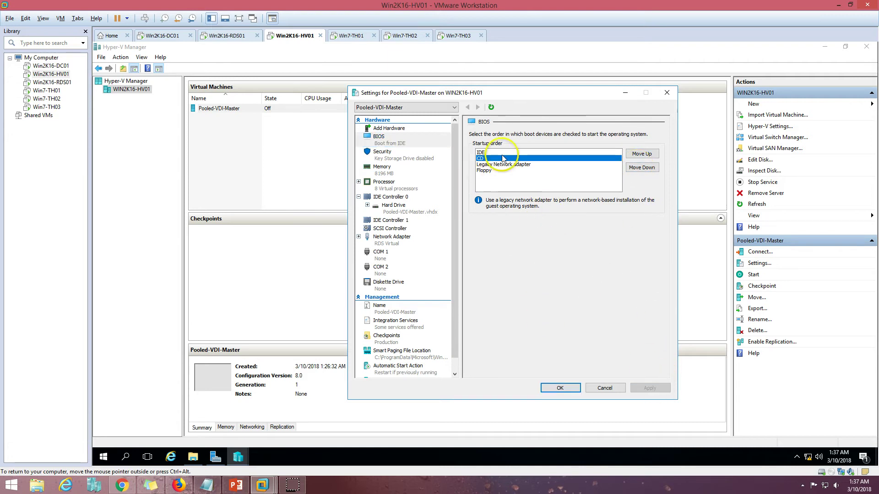
pyautogui.click(402, 154)
pyautogui.click(401, 142)
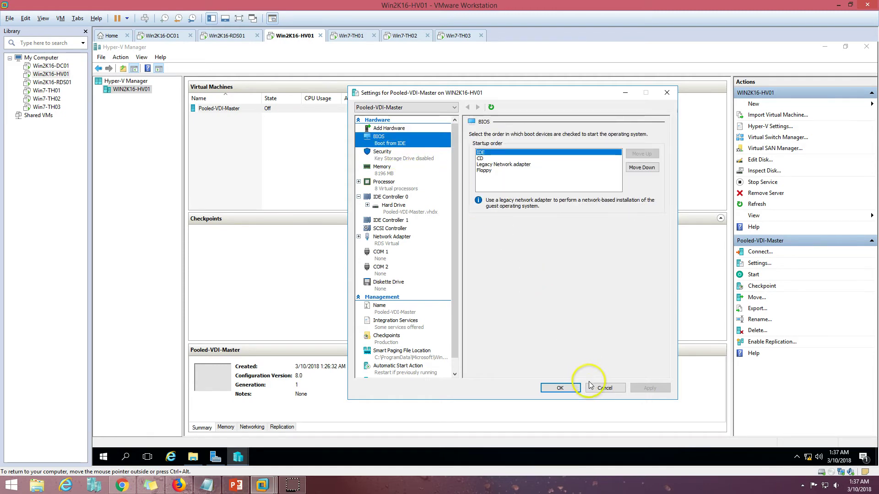
pyautogui.click(561, 388)
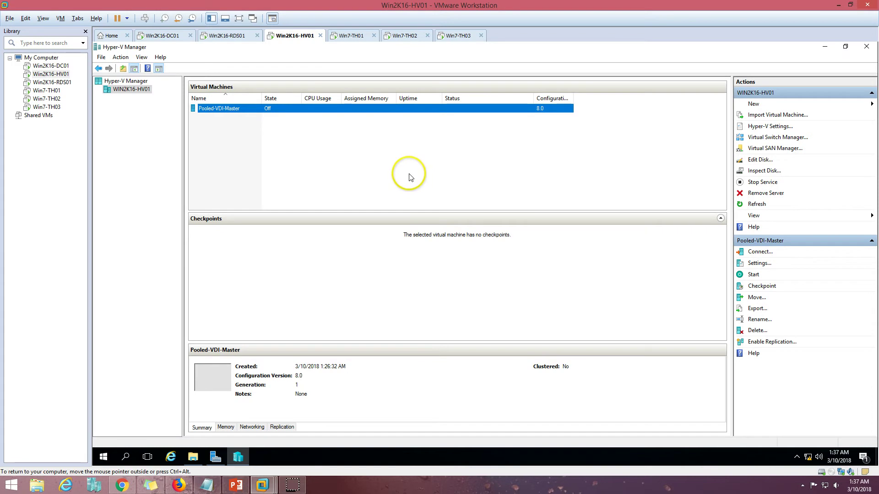
# Step: On RDS01, cancel the existing wizard and start a new virtual desktop collection
pyautogui.click(226, 35)
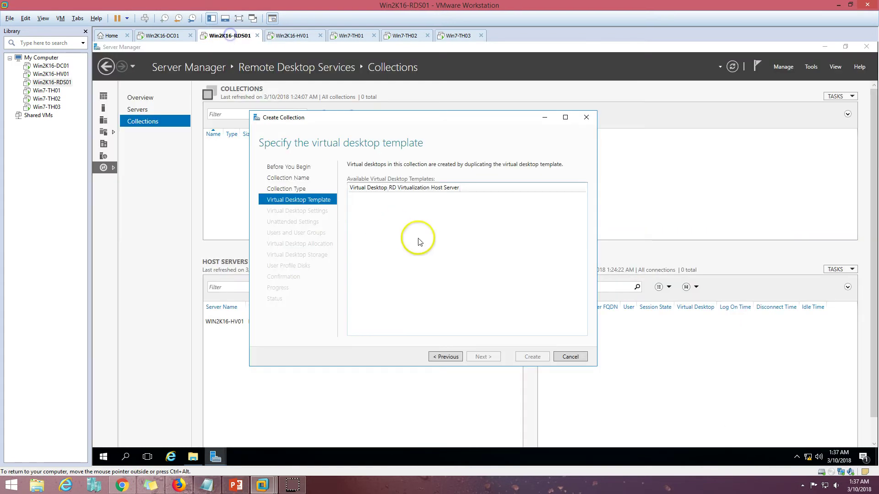
pyautogui.click(447, 358)
pyautogui.click(491, 359)
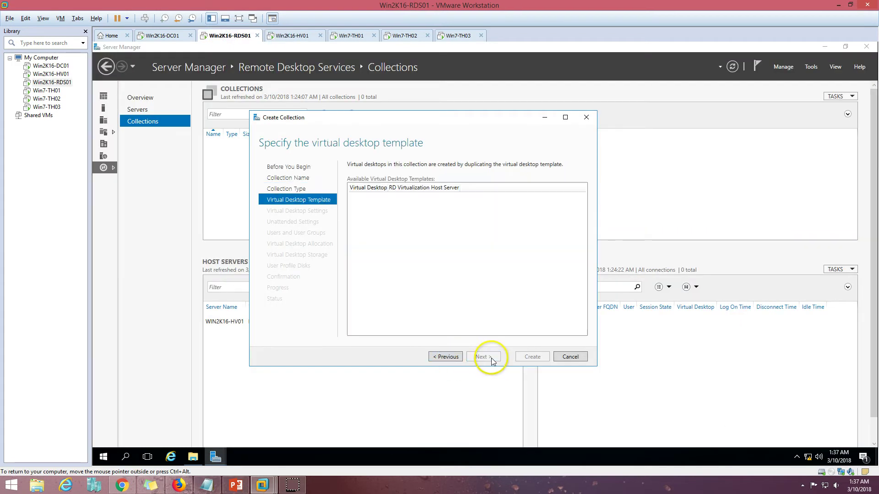
pyautogui.click(568, 358)
pyautogui.click(502, 281)
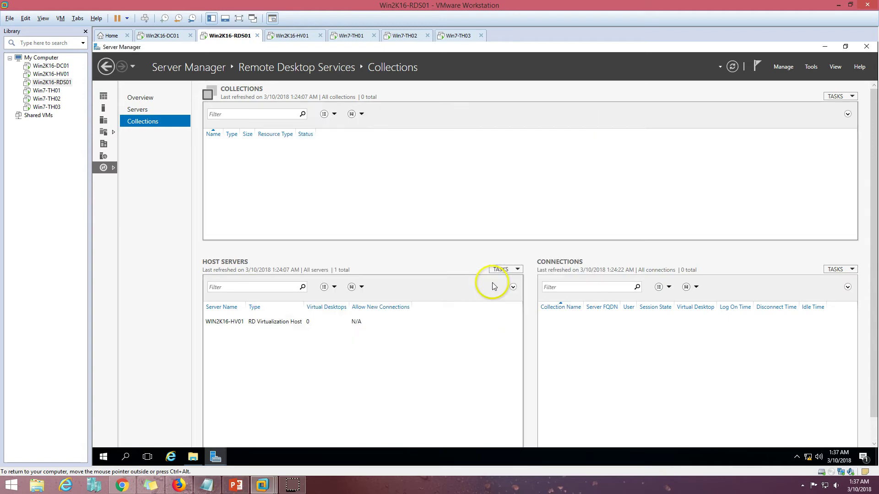
pyautogui.click(852, 97)
pyautogui.click(837, 109)
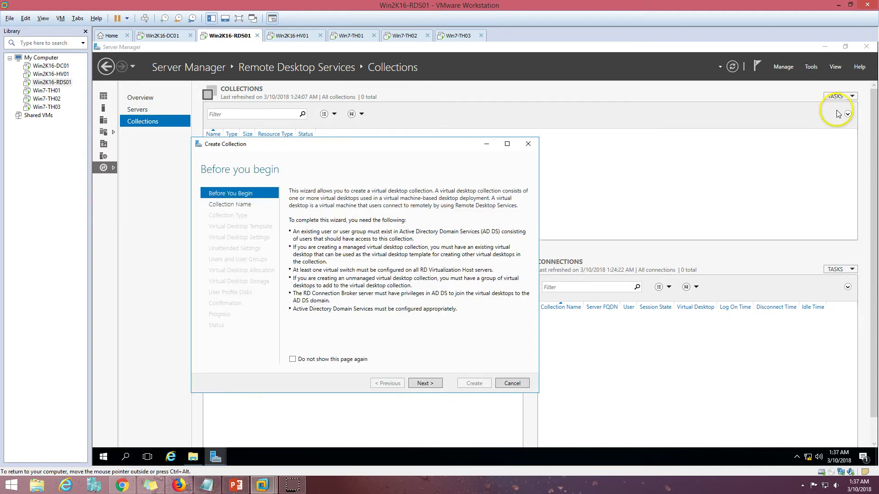
# Step: Name the collection VDI-Pool, keep Pooled, and choose Pooled-VDI-Master as template
pyautogui.click(426, 384)
pyautogui.write('VDI-')
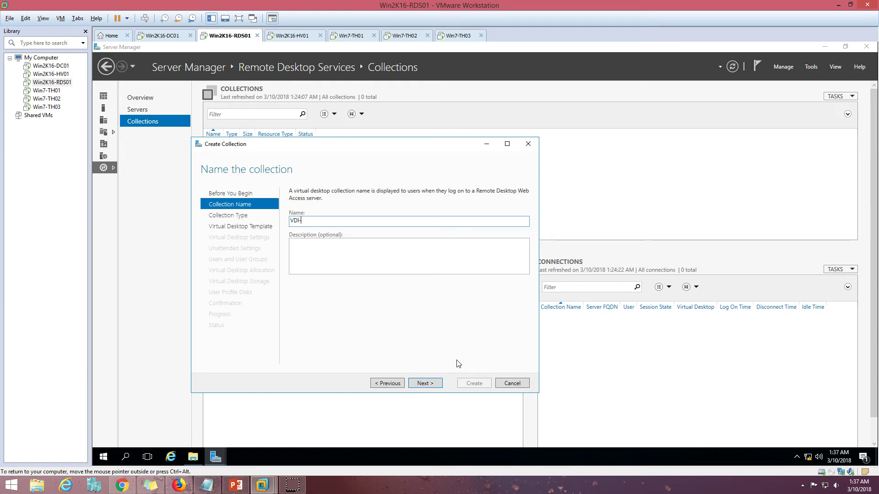
pyautogui.write('Pool')
pyautogui.press('Return')
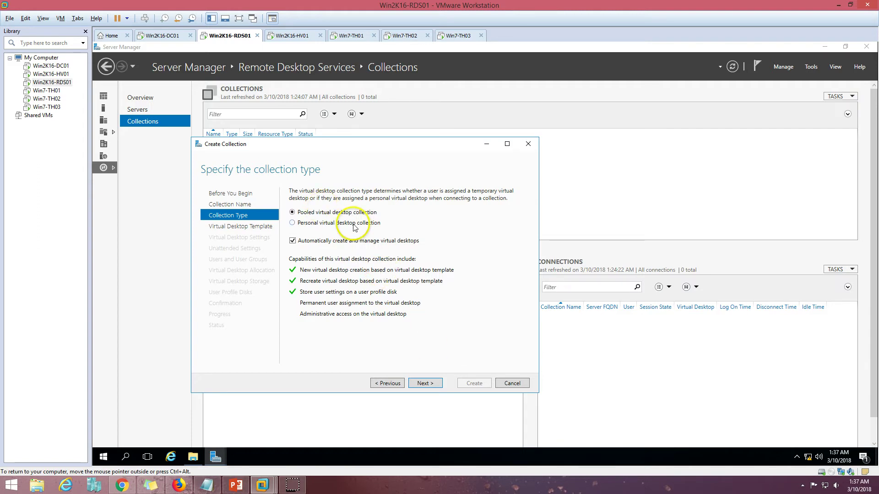
pyautogui.click(426, 384)
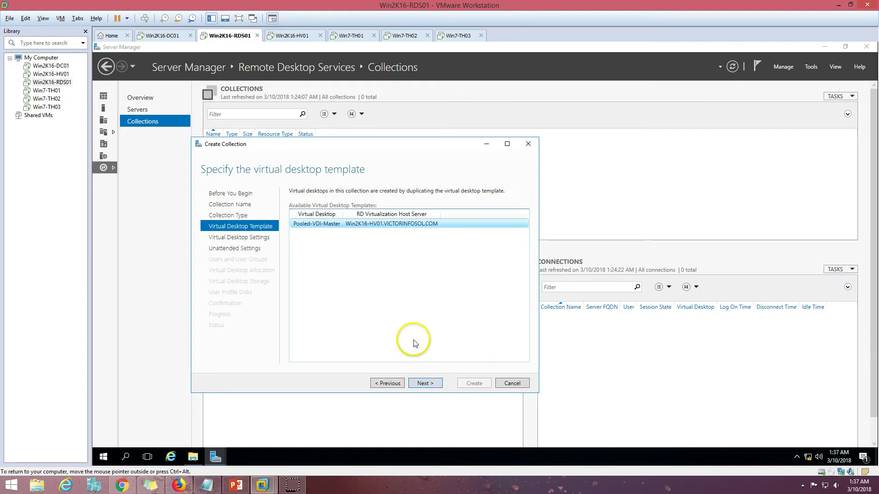
pyautogui.click(312, 225)
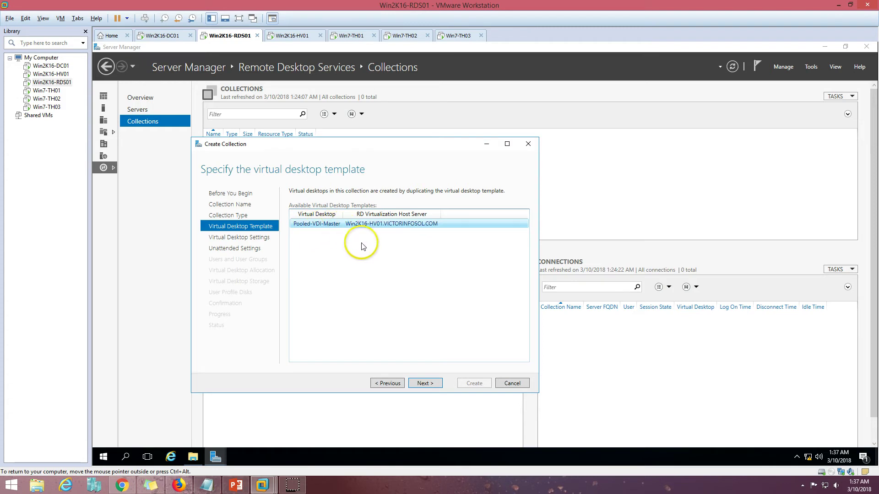
pyautogui.click(424, 384)
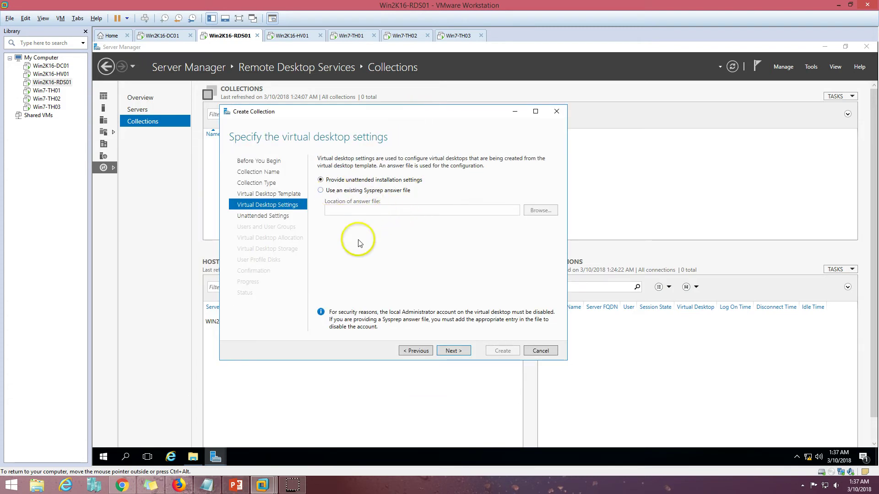
pyautogui.click(285, 35)
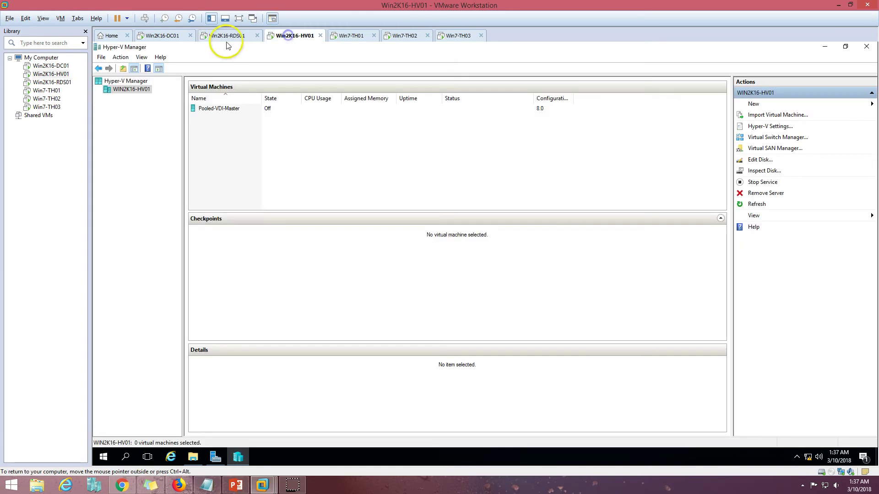
pyautogui.click(228, 35)
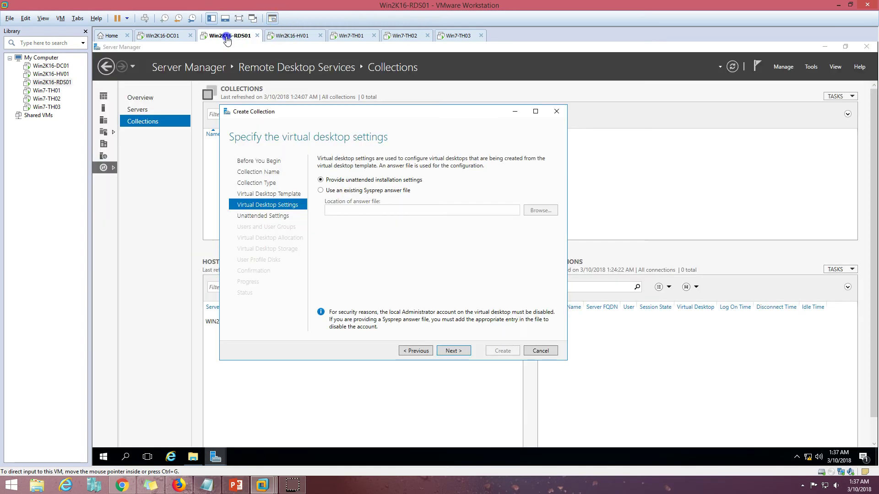
pyautogui.click(455, 349)
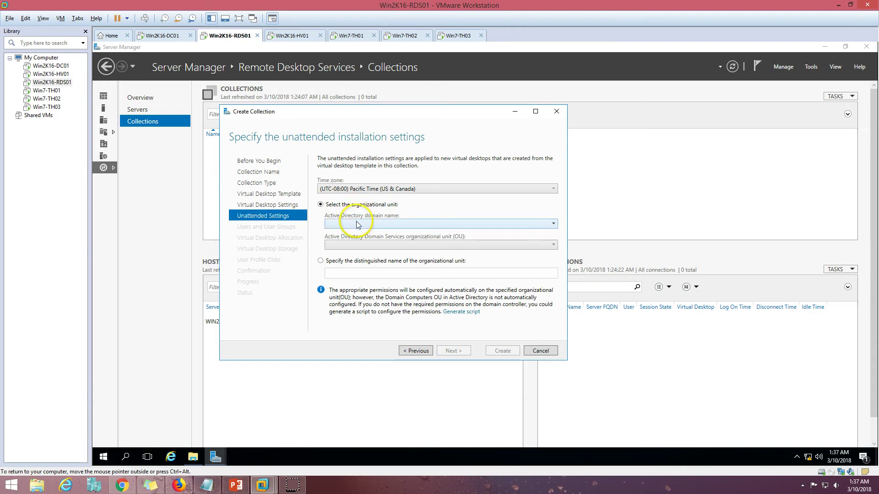
# Step: Pick domain VICTORINFOSOL.COM and OU NOIDA, then choose to specify the OU's distinguished name
pyautogui.click(339, 224)
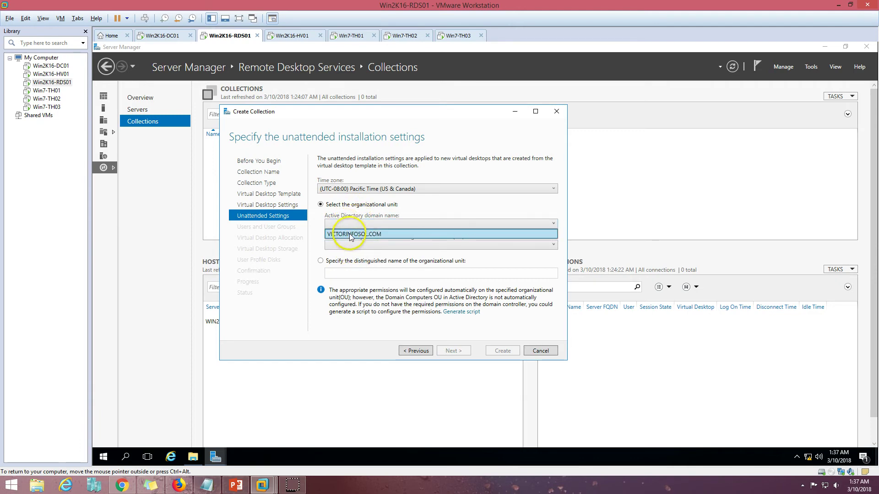
pyautogui.click(348, 232)
pyautogui.click(384, 245)
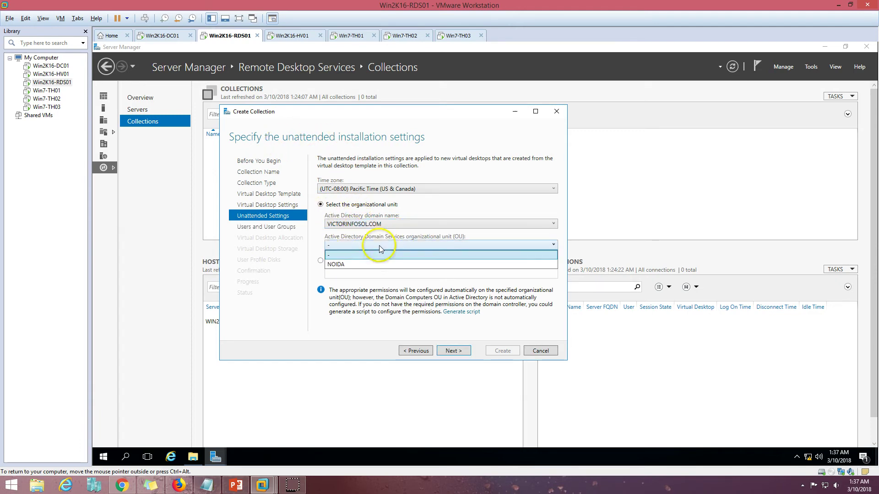
pyautogui.click(369, 264)
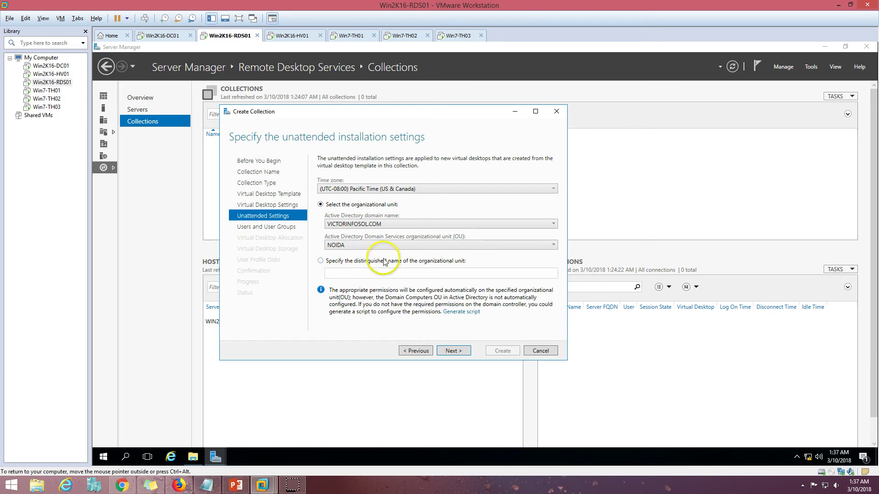
pyautogui.click(321, 261)
# Step: On DC01, check the VDI OU under NOIDA in ADUC, then close ADUC
pyautogui.click(166, 36)
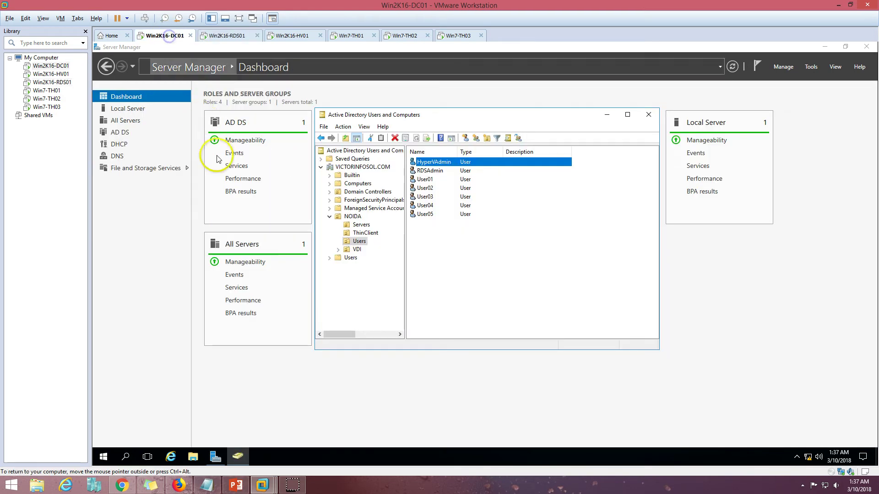
pyautogui.click(359, 250)
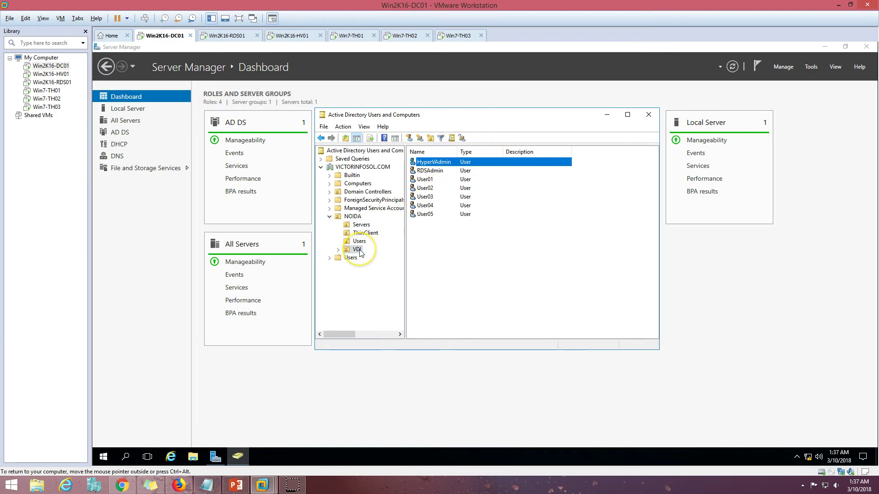
pyautogui.click(811, 66)
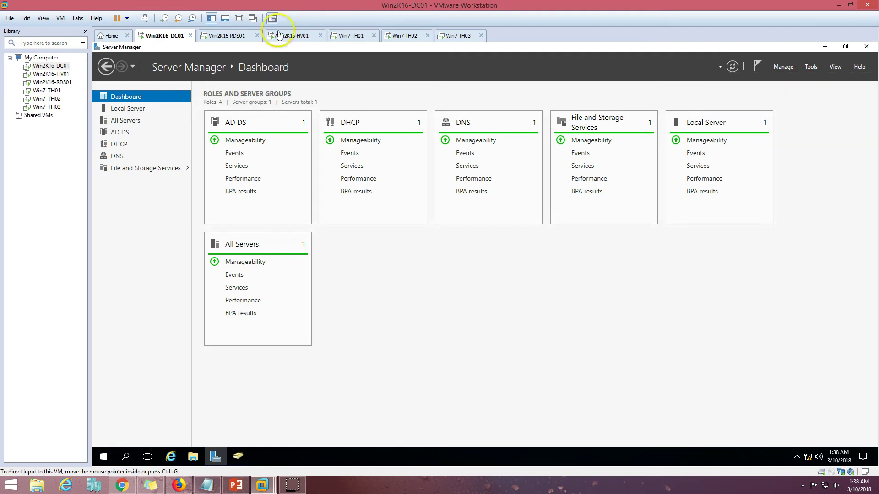
pyautogui.click(279, 35)
pyautogui.click(229, 36)
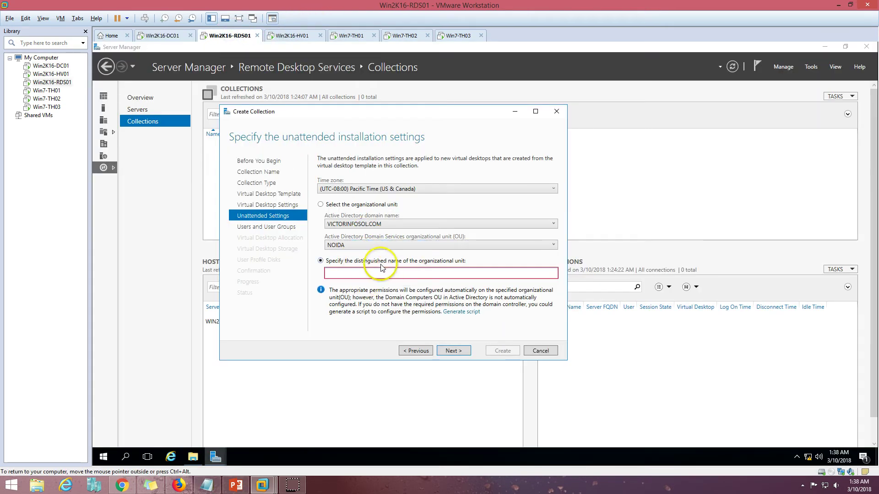
pyautogui.click(162, 36)
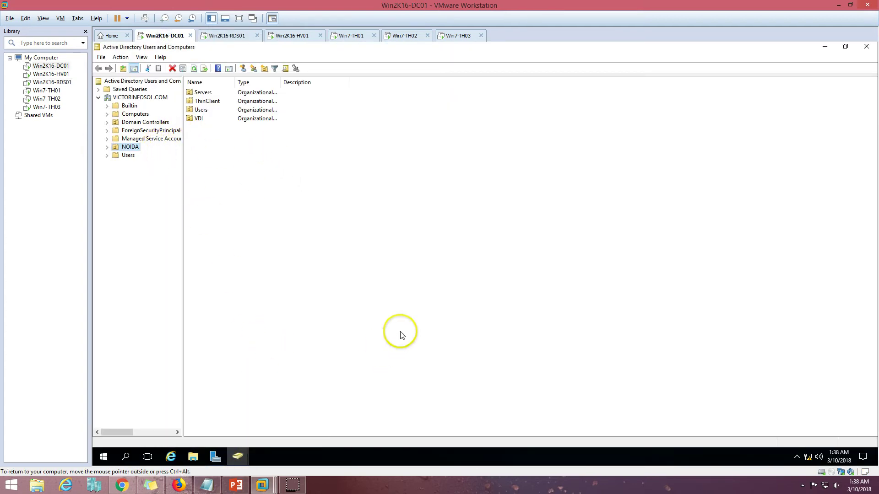
pyautogui.click(866, 47)
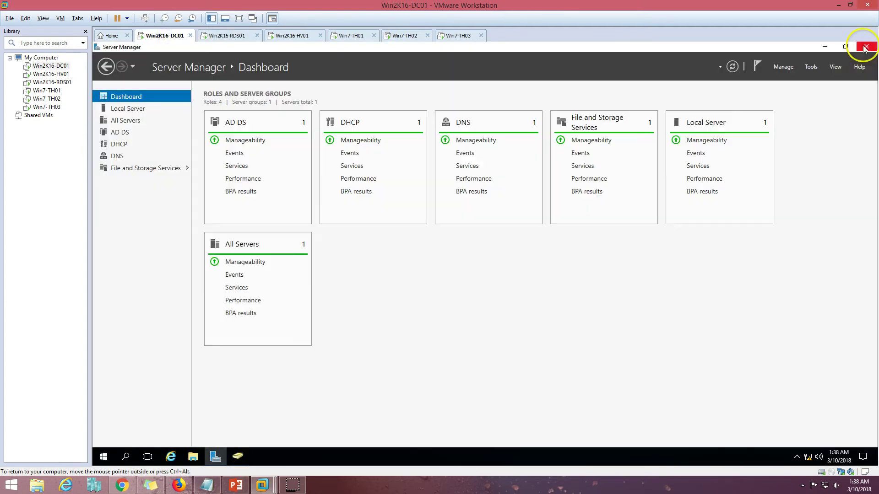
# Step: Launch ADSI Edit maximized and connect to the Default naming context
pyautogui.click(812, 66)
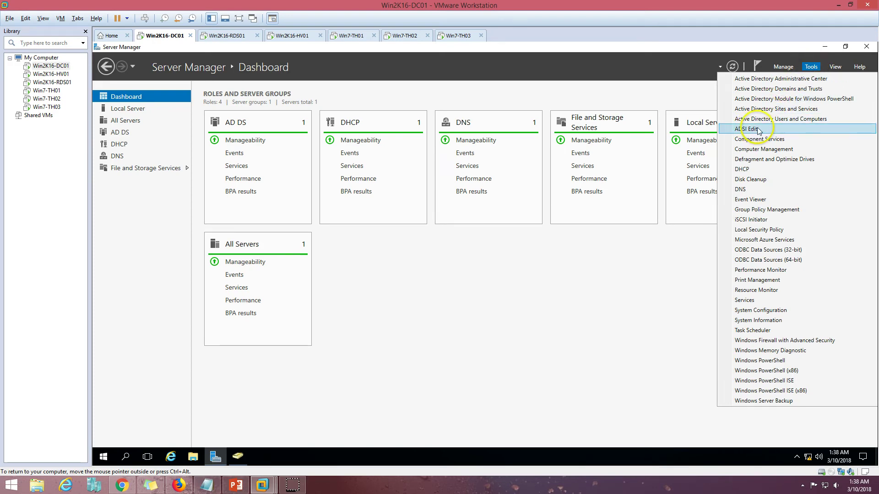
pyautogui.click(762, 130)
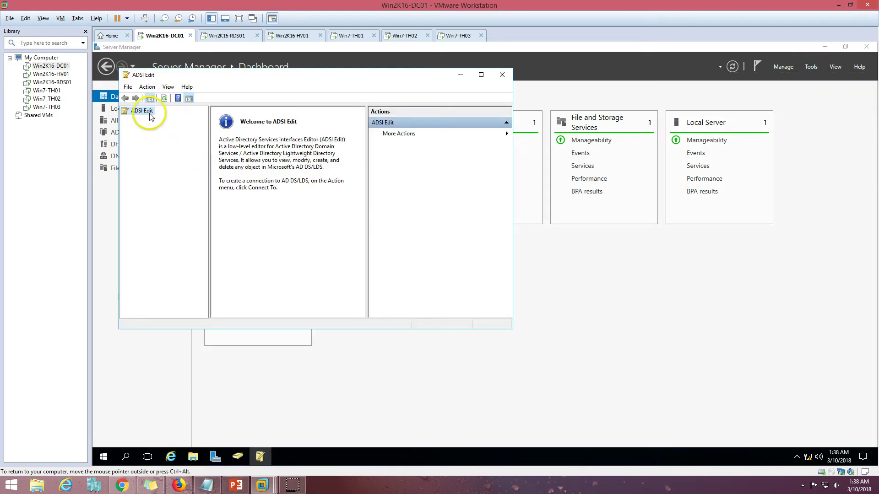
pyautogui.click(481, 75)
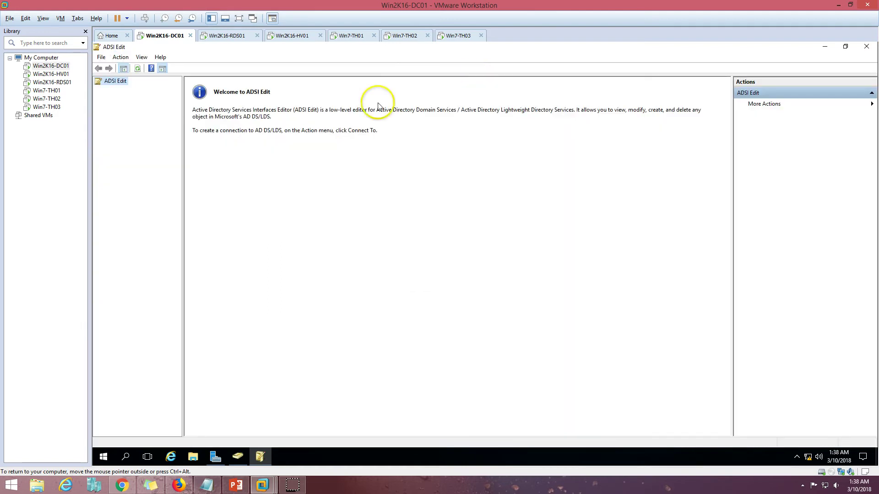
pyautogui.rightClick(121, 82)
pyautogui.click(142, 89)
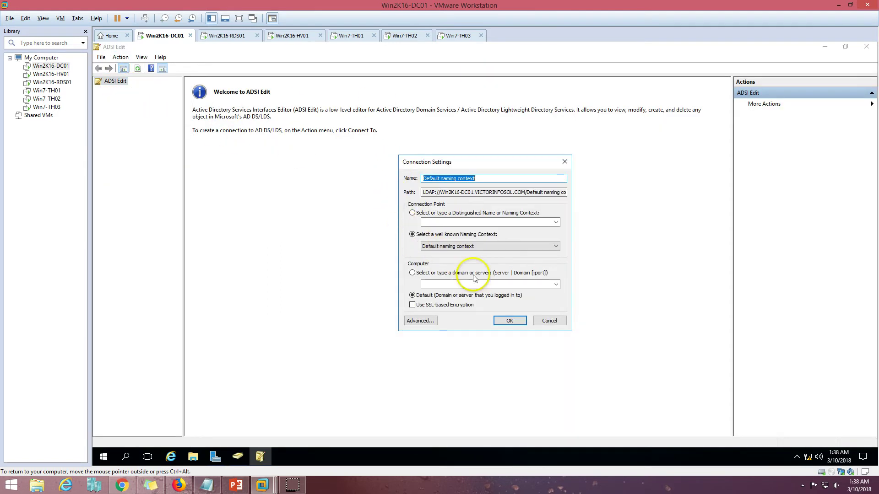
pyautogui.click(509, 321)
# Step: Copy OU=VDI's distinguishedName from its properties under OU=NOIDA, then return to RDS01
pyautogui.doubleClick(207, 92)
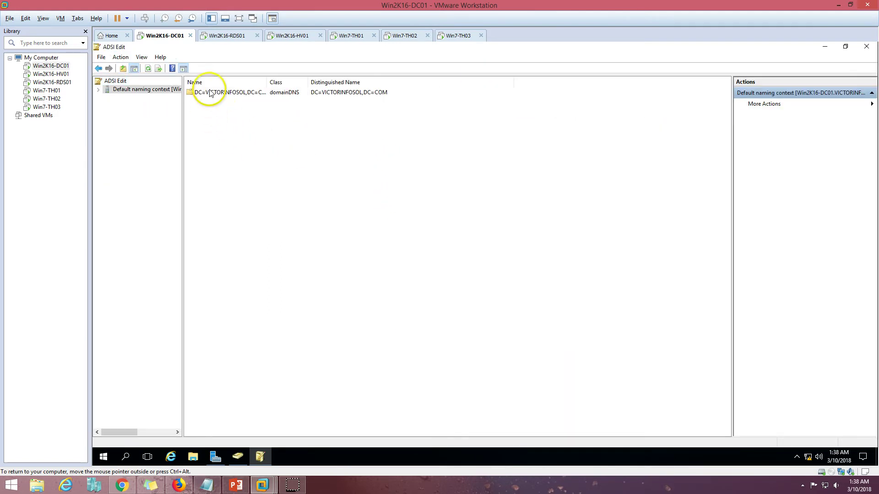
pyautogui.doubleClick(220, 93)
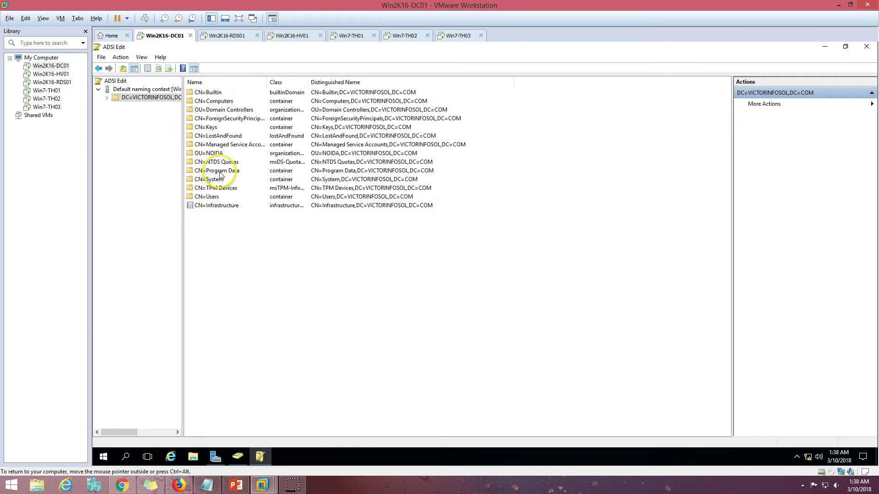
pyautogui.doubleClick(215, 154)
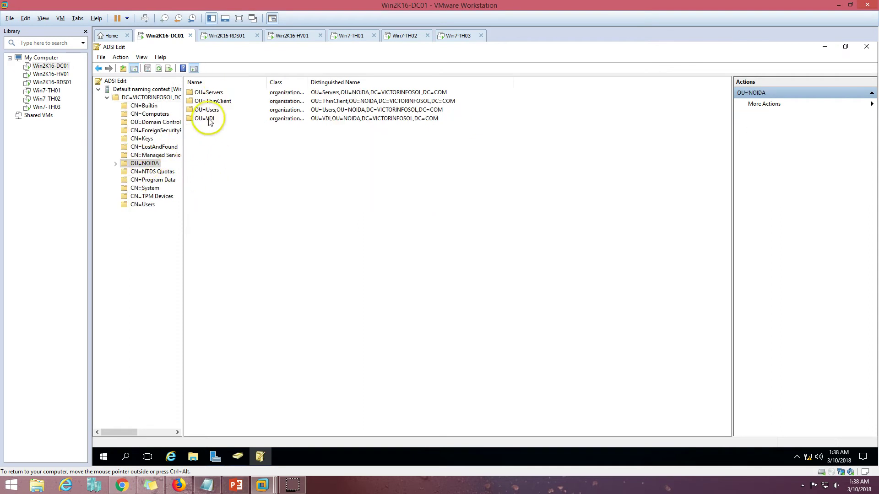
pyautogui.click(210, 120)
pyautogui.rightClick(208, 120)
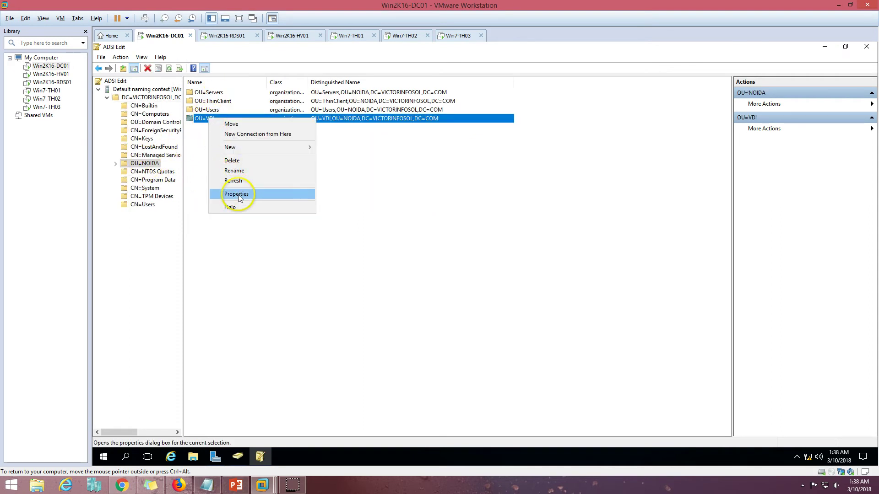
pyautogui.click(240, 191)
pyautogui.click(468, 295)
pyautogui.scroll(-1, 470, 296)
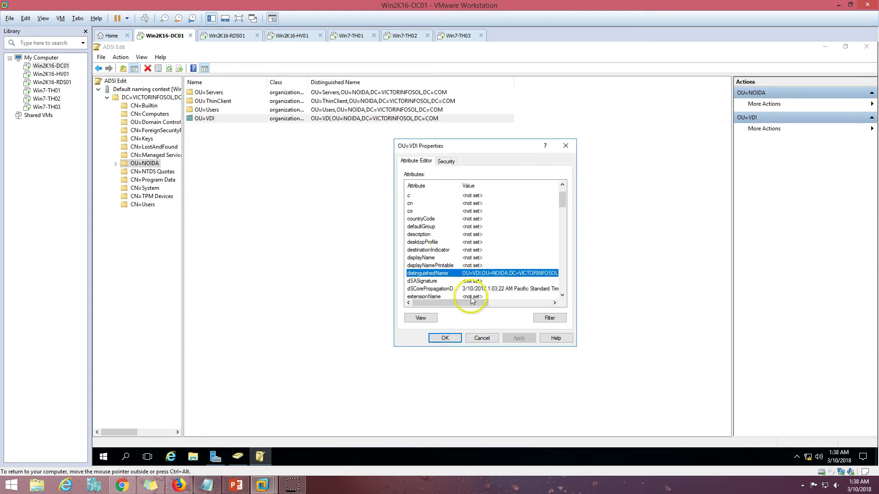
pyautogui.doubleClick(479, 274)
pyautogui.hotkey('ctrl', 'c')
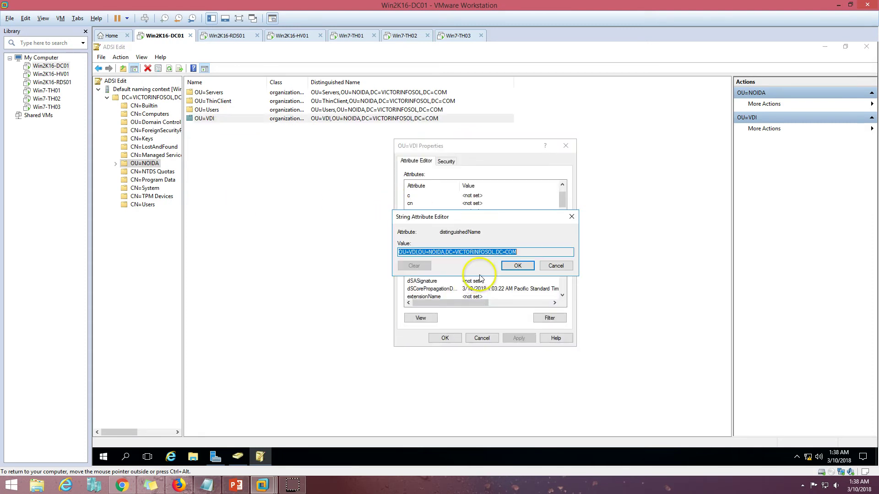
pyautogui.click(528, 267)
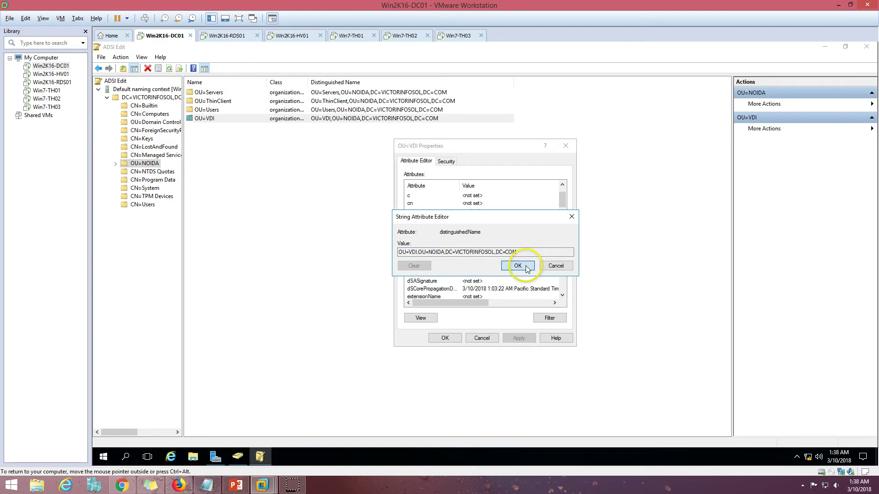
pyautogui.click(241, 36)
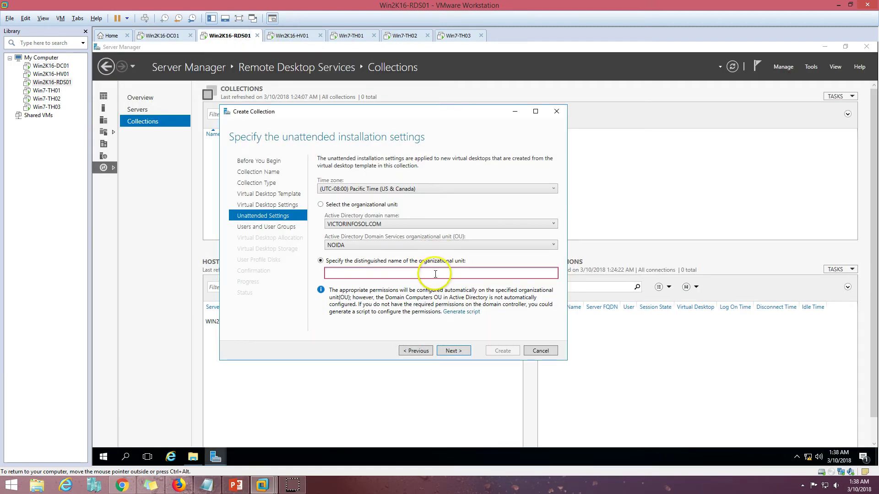
# Step: Paste the OU=VDI distinguished name into the OU field and continue
pyautogui.click(25, 18)
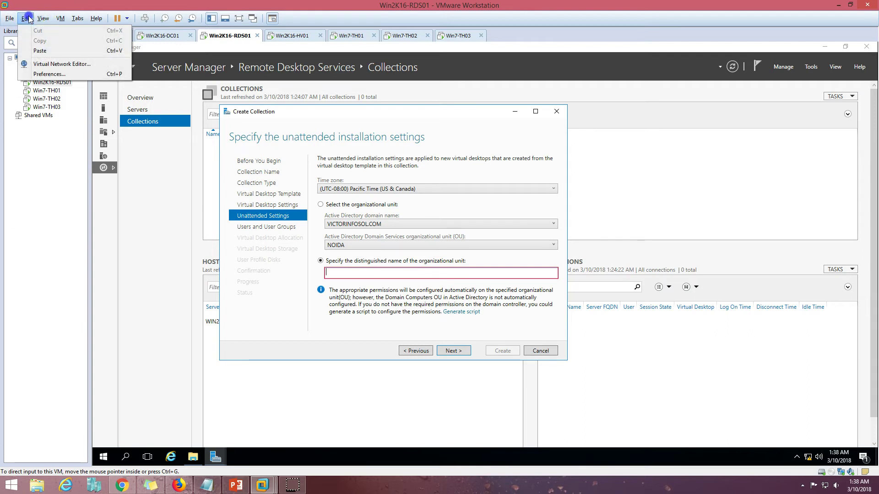
pyautogui.click(44, 49)
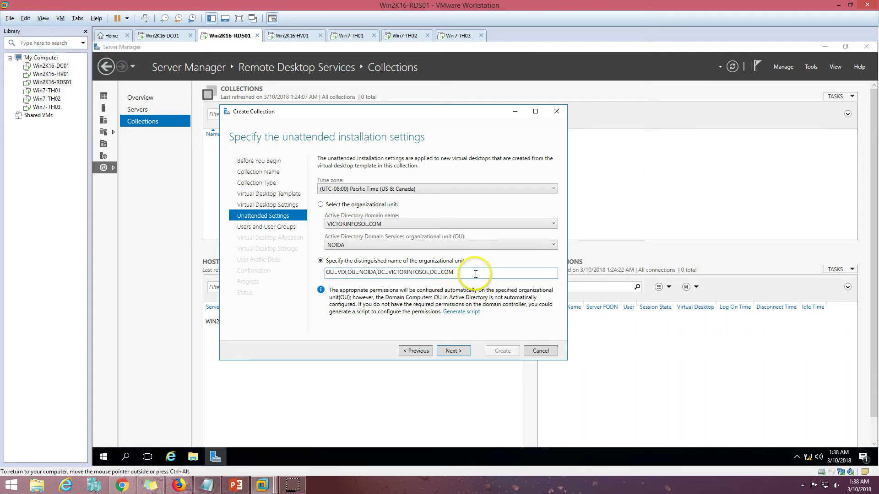
pyautogui.moveTo(476, 274); pyautogui.dragTo(314, 274)
pyautogui.click(453, 351)
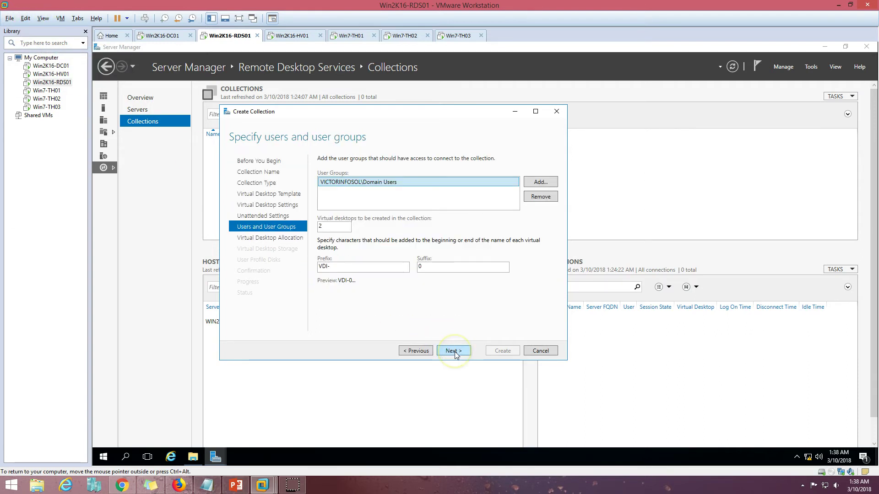
# Step: Request 4 virtual desktops with prefix VDI-W10- and suffix 1
pyautogui.doubleClick(326, 227)
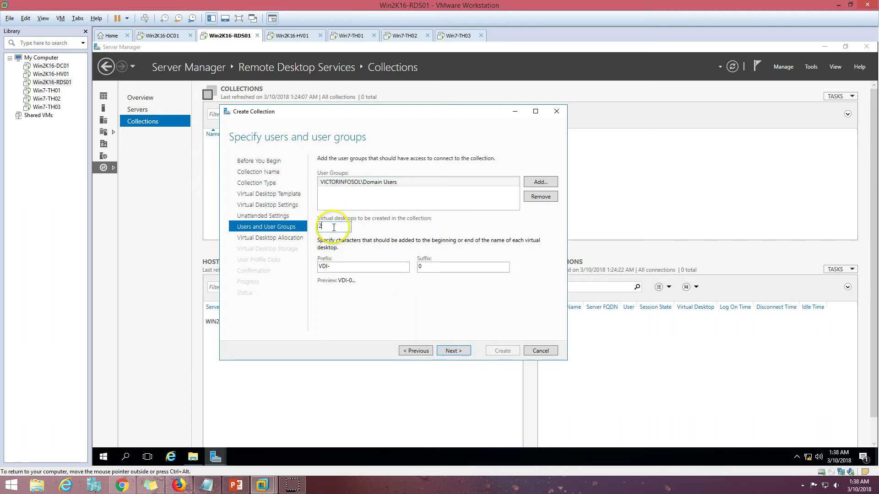
pyautogui.write('4')
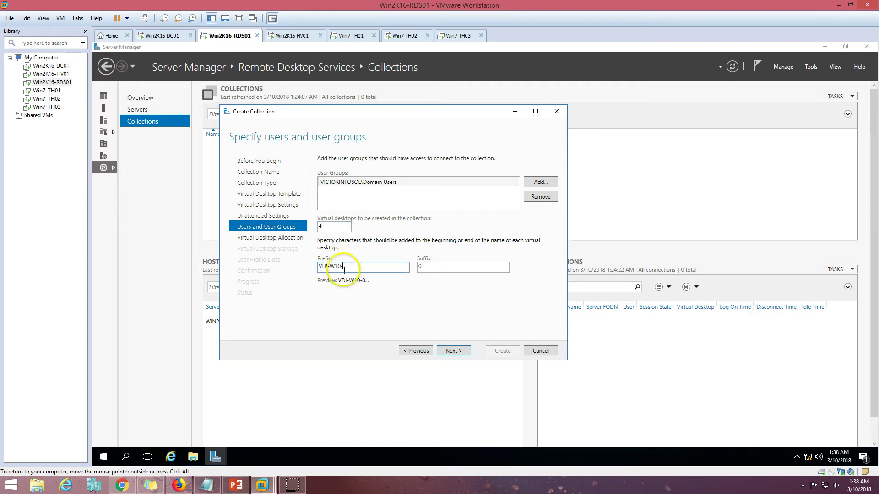
pyautogui.press('Tab')
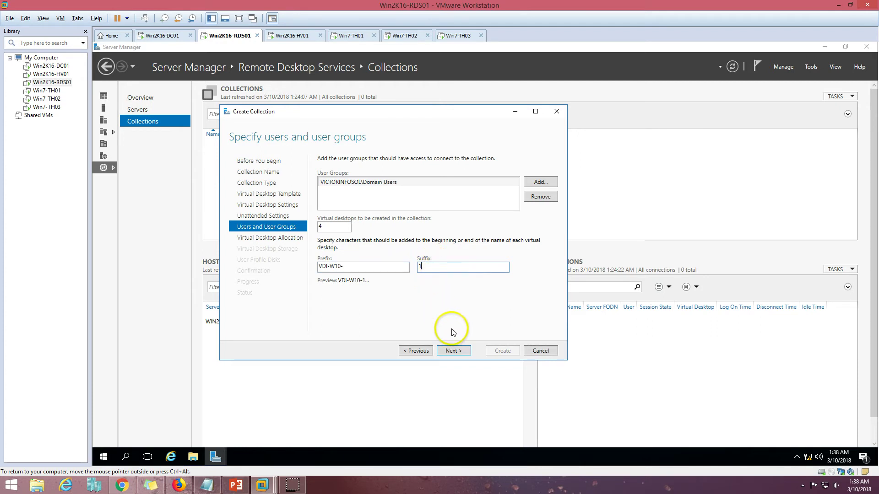
pyautogui.click(453, 350)
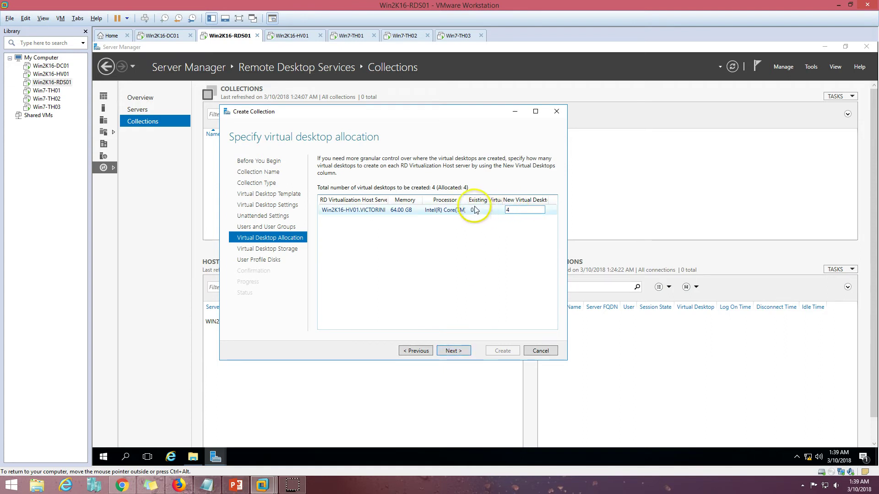
# Step: Review the Win2K16-HV01 allocation, advance, and click into the per-host storage path box
pyautogui.doubleClick(502, 200)
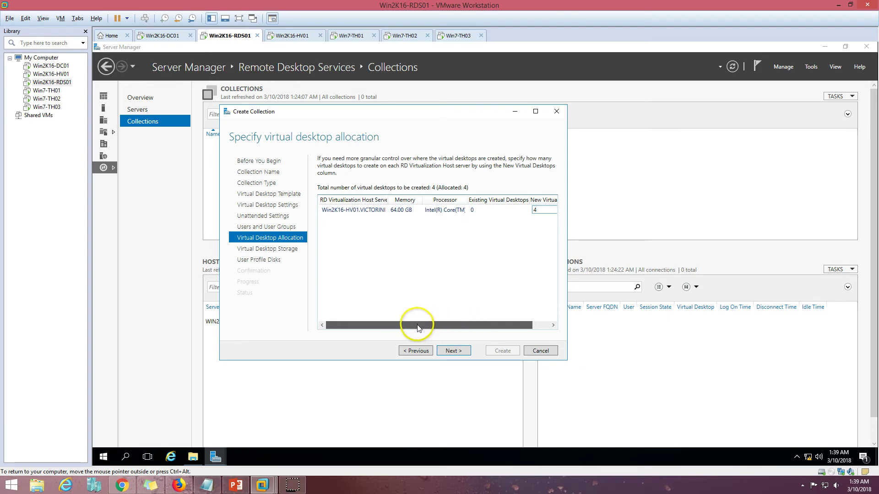
pyautogui.click(461, 354)
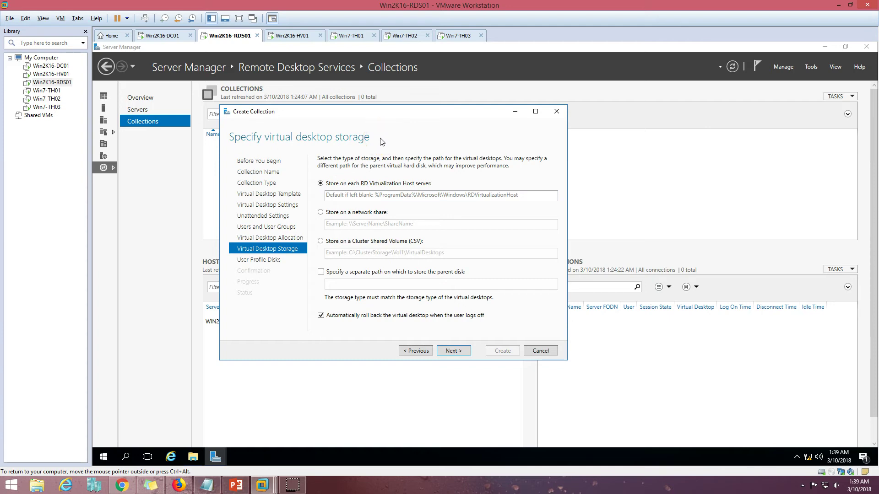
pyautogui.click(383, 194)
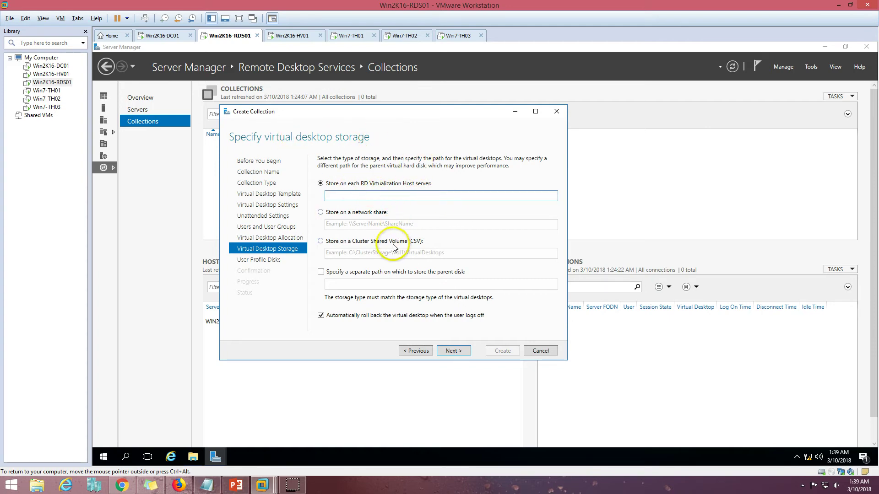
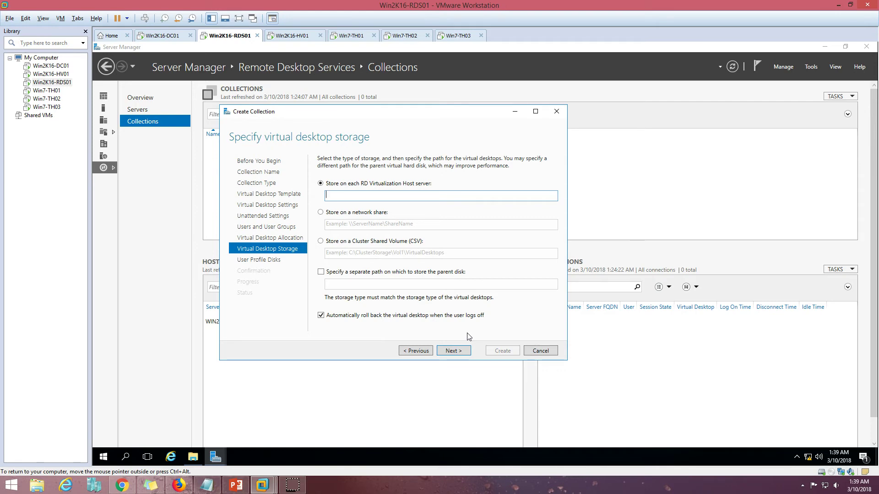
# Step: Keep desktop storage on each host and uncheck Enable user profile disks
pyautogui.click(454, 353)
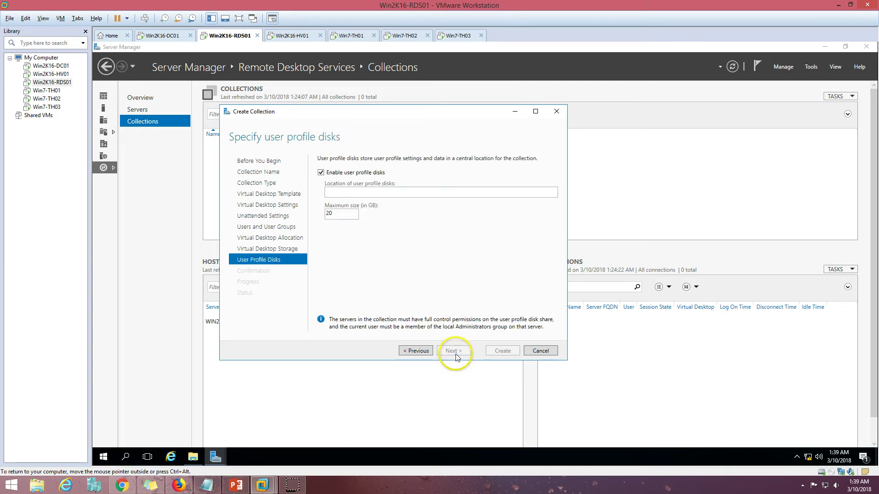
pyautogui.click(321, 173)
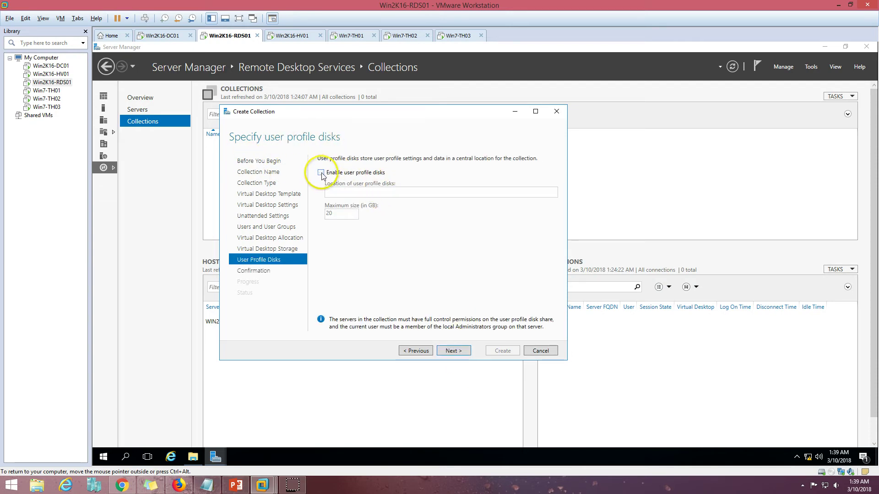
# Step: Review the desktop count, VDI-W10- name format and host allocation, then create the VDI-Pooled collection
pyautogui.click(460, 352)
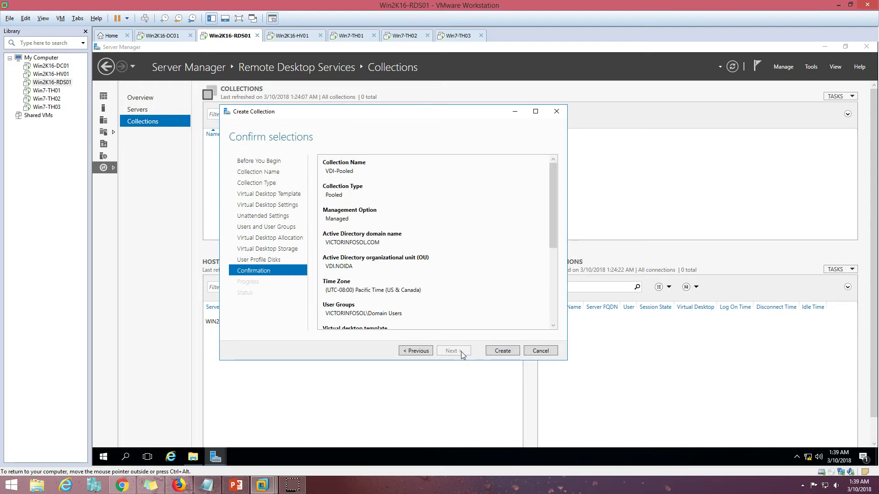
pyautogui.moveTo(554, 237); pyautogui.dragTo(550, 317)
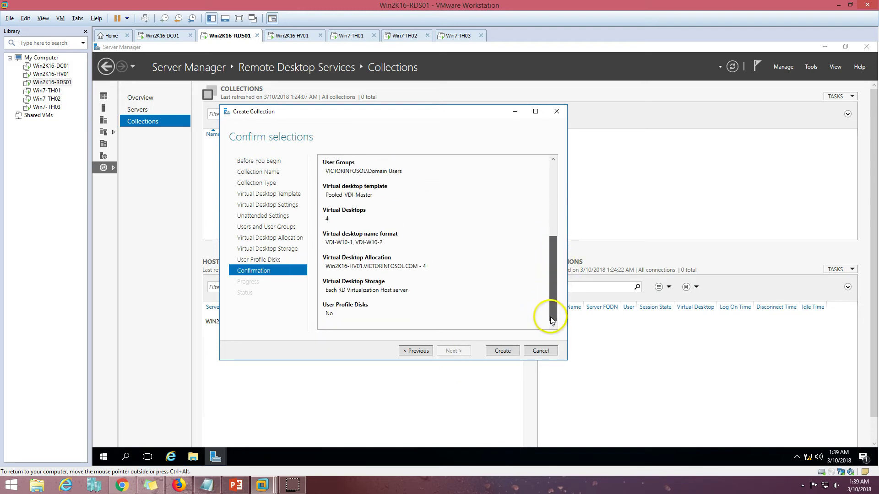
pyautogui.click(394, 270)
pyautogui.click(350, 243)
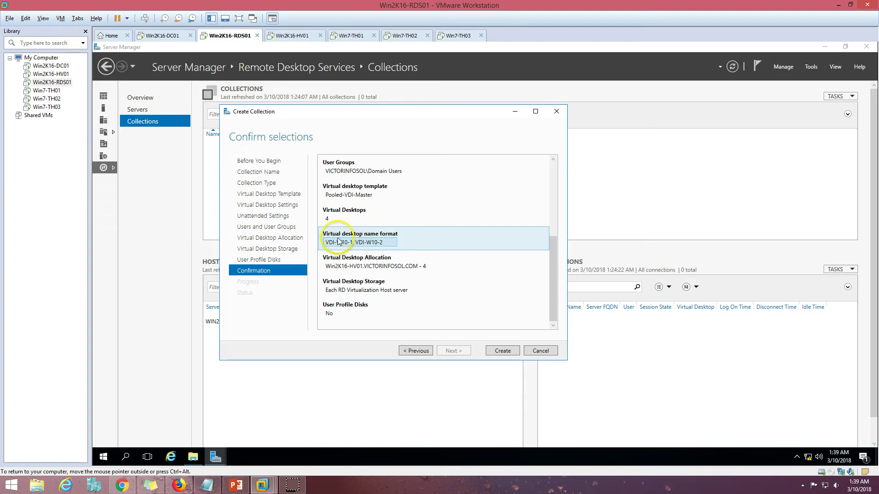
pyautogui.click(392, 216)
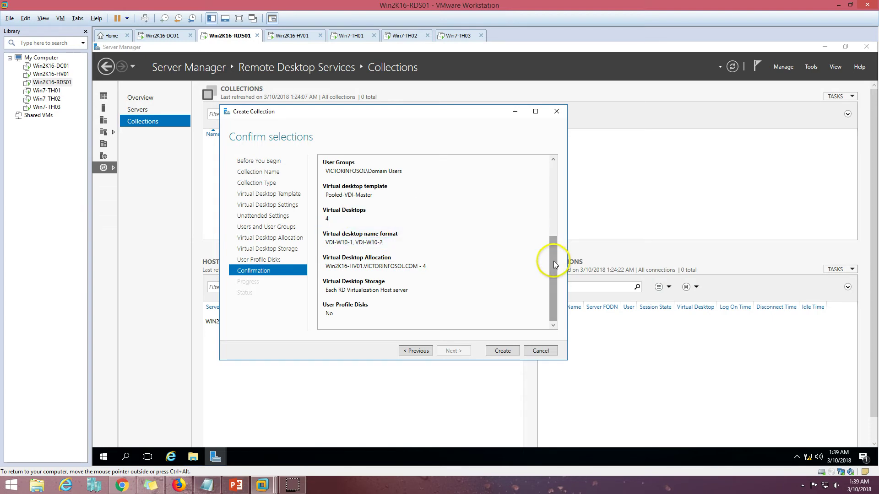
pyautogui.moveTo(554, 261); pyautogui.dragTo(553, 295)
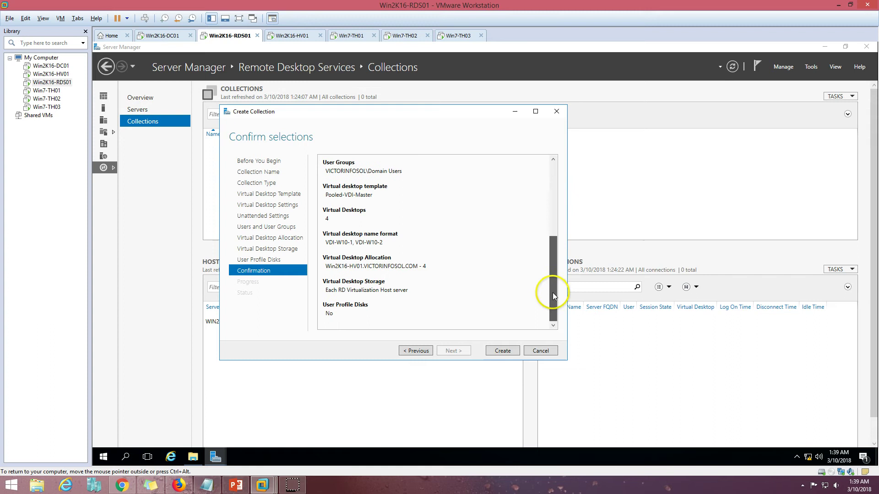
pyautogui.click(510, 351)
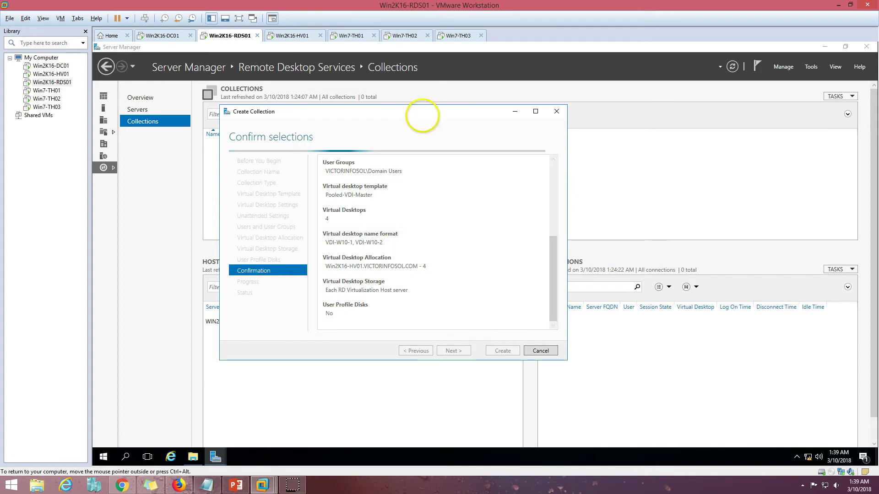
pyautogui.moveTo(422, 115); pyautogui.dragTo(392, 121)
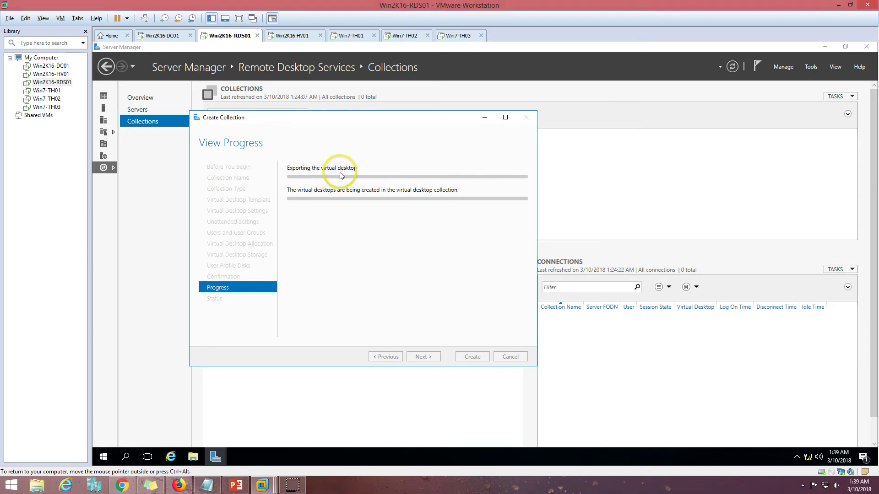
# Step: Check Pooled-VDI-Master's export on the HV01 Hyper-V host
pyautogui.click(295, 37)
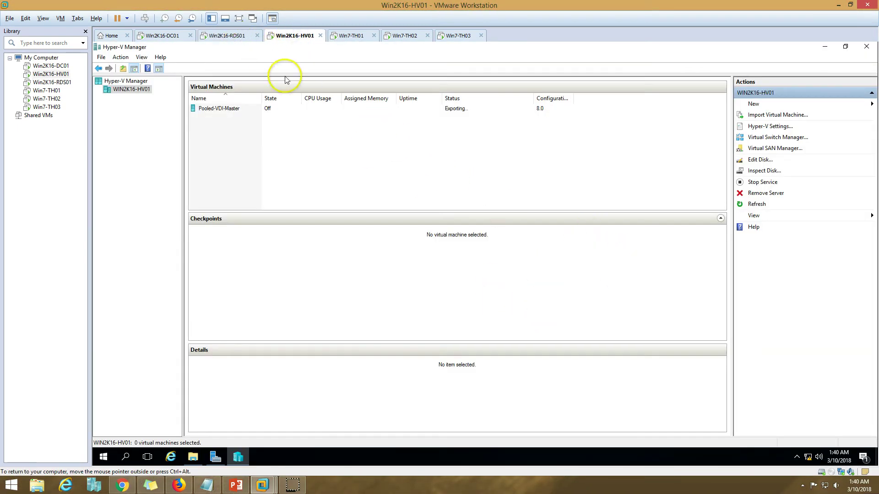
pyautogui.click(471, 109)
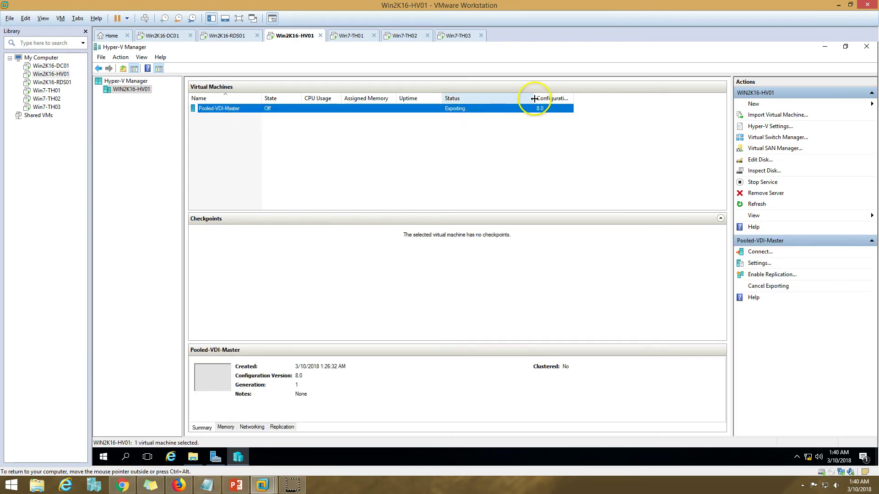
pyautogui.click(235, 35)
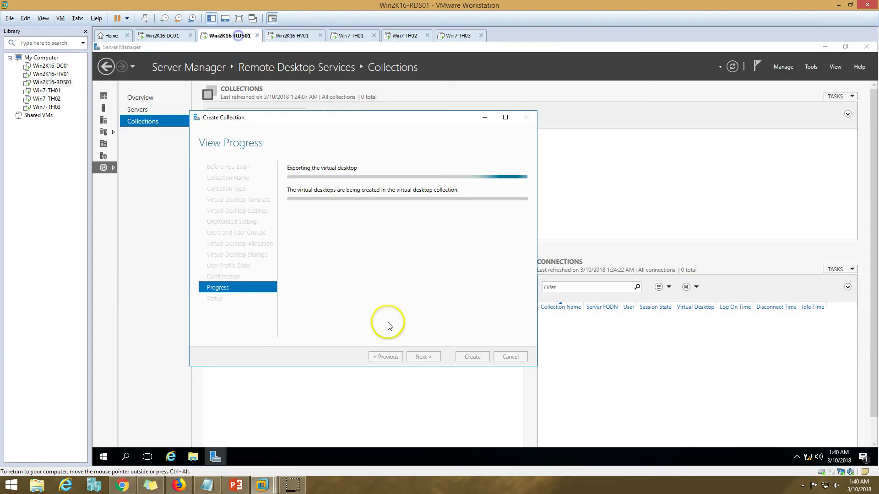
# Step: Open Task Manager in full view on RDS01 and show the Ethernet throughput graph
pyautogui.rightClick(458, 460)
pyautogui.click(494, 415)
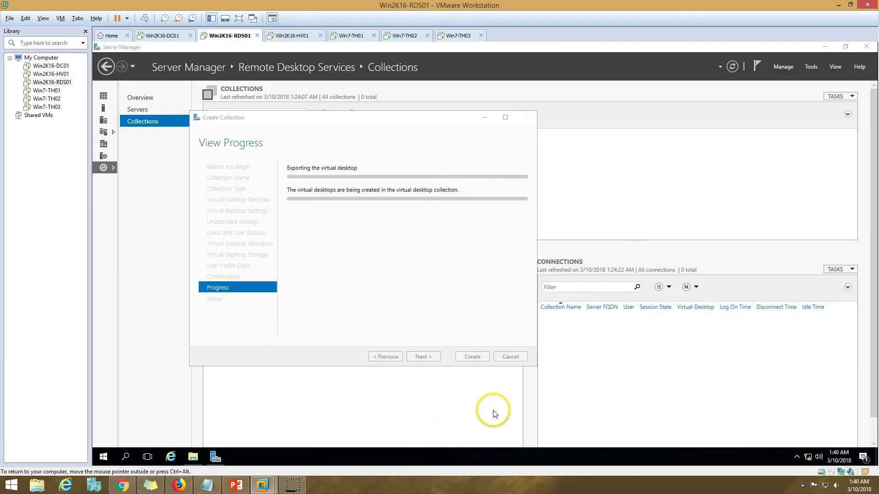
pyautogui.click(133, 207)
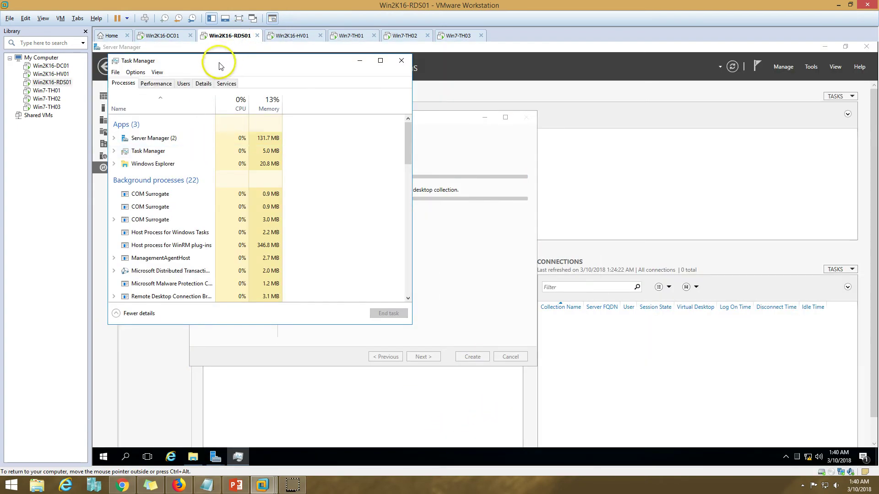
pyautogui.moveTo(220, 66); pyautogui.dragTo(622, 74)
pyautogui.click(568, 94)
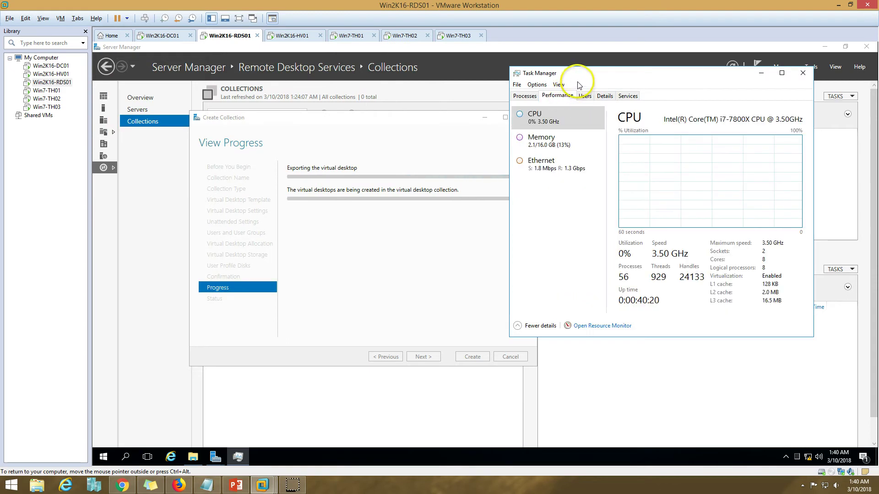
pyautogui.click(563, 171)
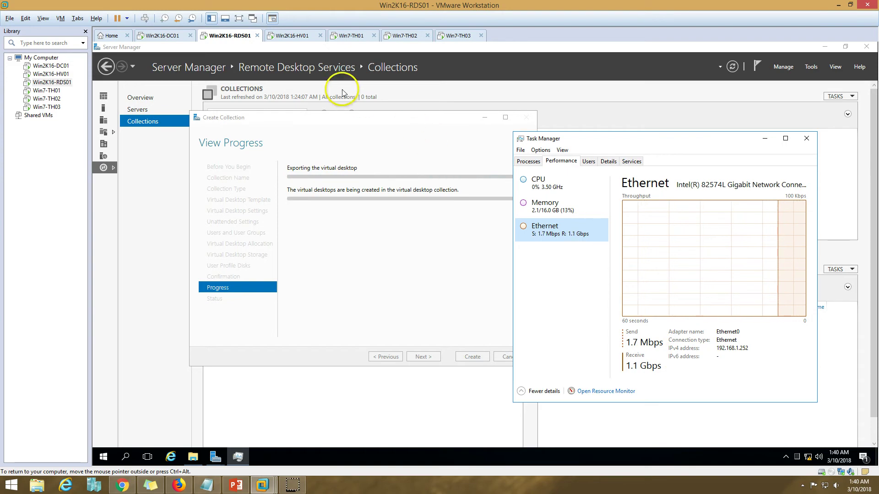
pyautogui.hotkey('ctrl', 'Tab')
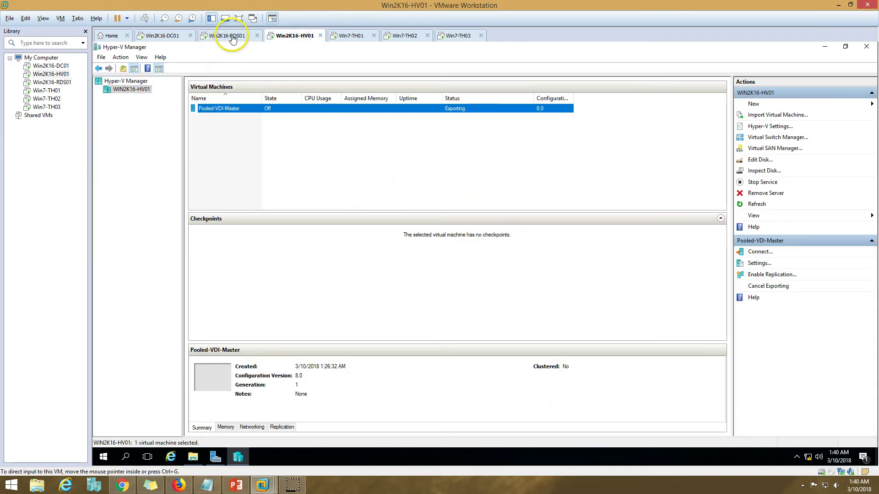
pyautogui.click(233, 37)
# Step: Browse C: > RDVirtualDesktopTemplate > VDI-Pooled > IMGS > _1 > Virtual Hard Disks in File Explorer
pyautogui.click(193, 457)
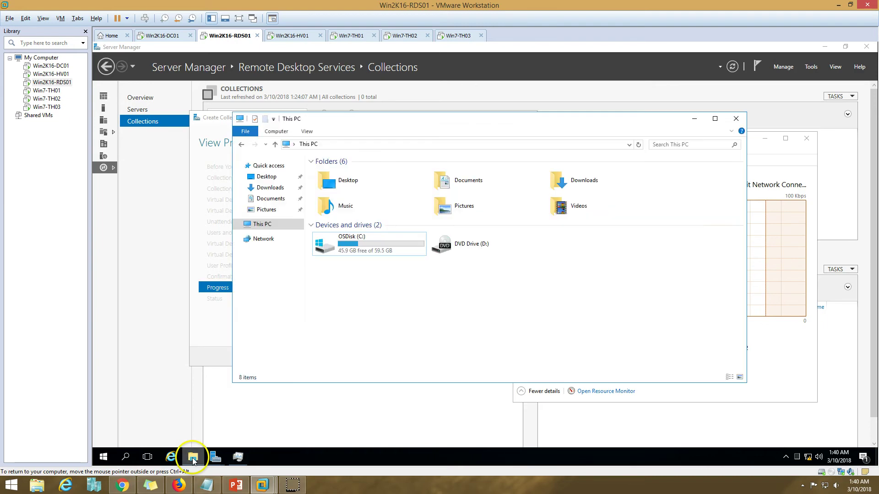
pyautogui.doubleClick(350, 245)
pyautogui.moveTo(403, 118); pyautogui.dragTo(334, 121)
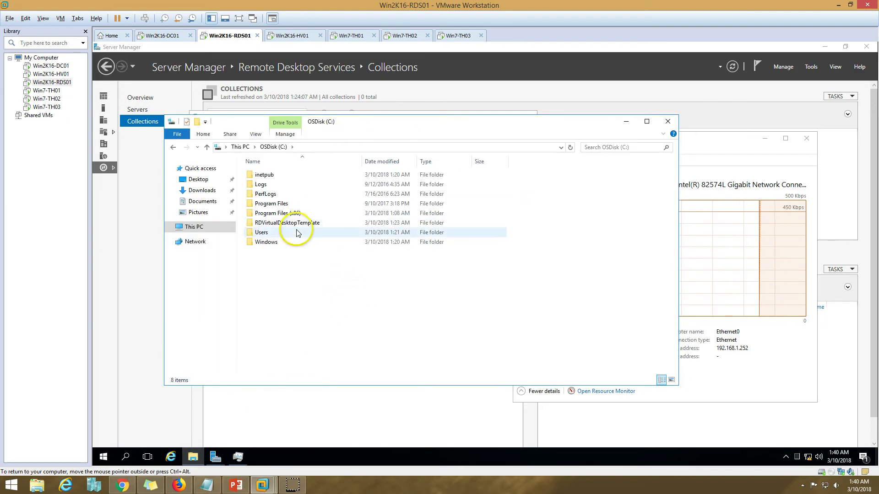
pyautogui.doubleClick(284, 224)
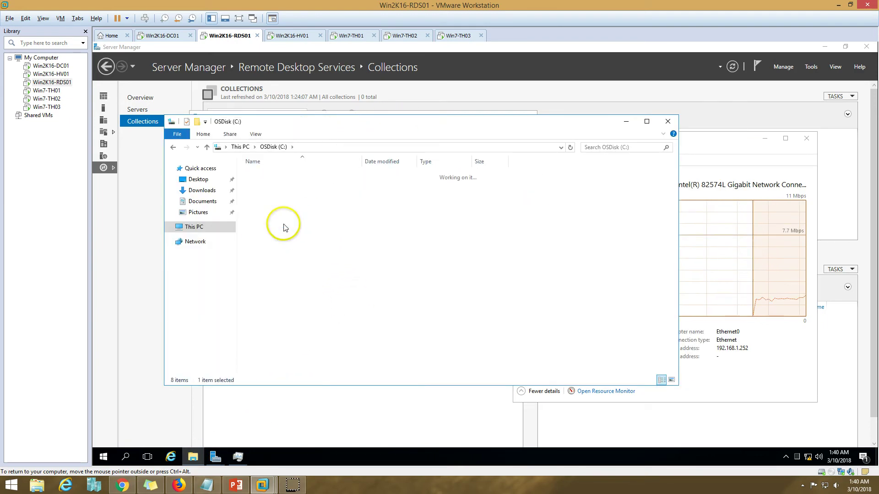
pyautogui.doubleClick(257, 175)
pyautogui.doubleClick(265, 175)
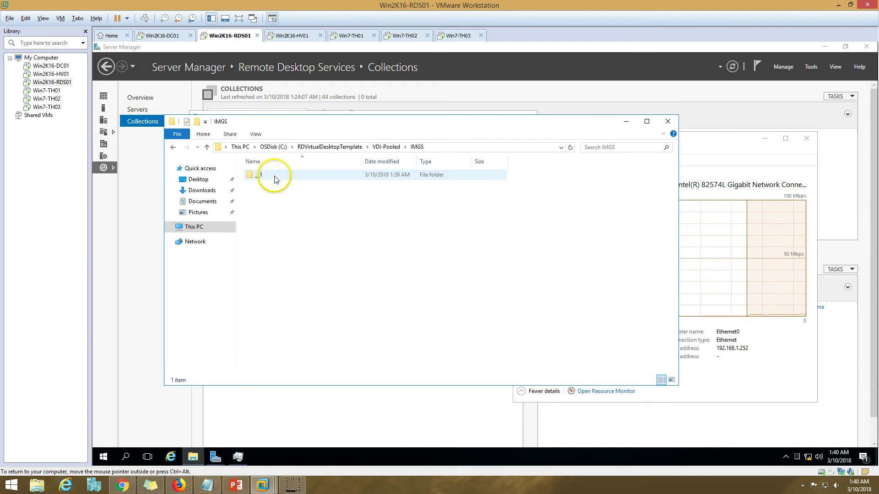
pyautogui.doubleClick(276, 178)
pyautogui.doubleClick(280, 175)
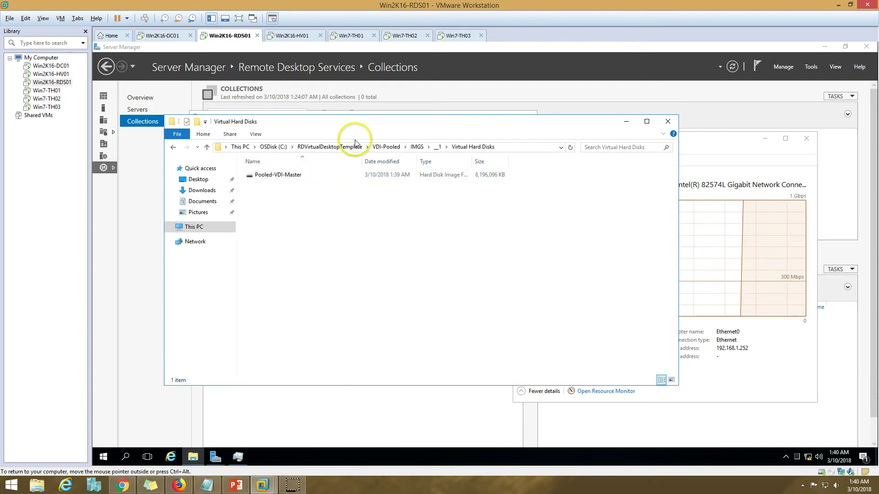
pyautogui.moveTo(359, 122); pyautogui.dragTo(338, 141)
# Step: Inspect the _1 export's Virtual Machines and Virtual Hard Disks folders while watching Task Manager
pyautogui.click(154, 166)
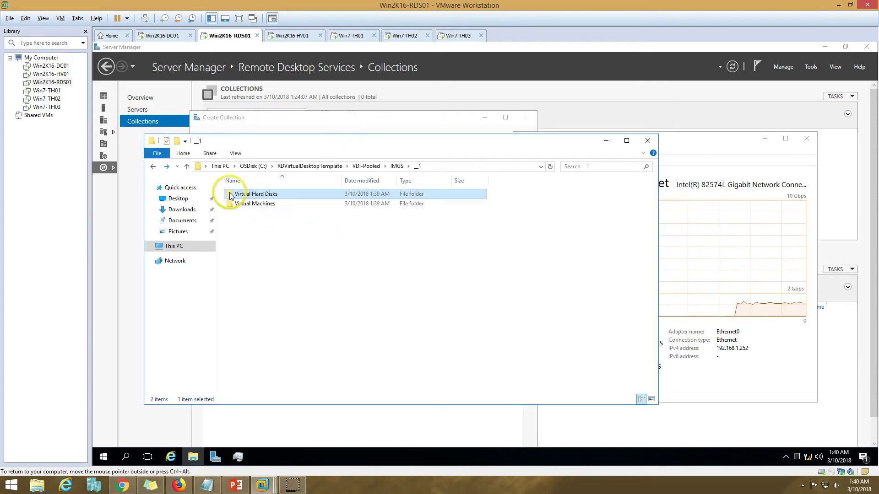
pyautogui.doubleClick(254, 204)
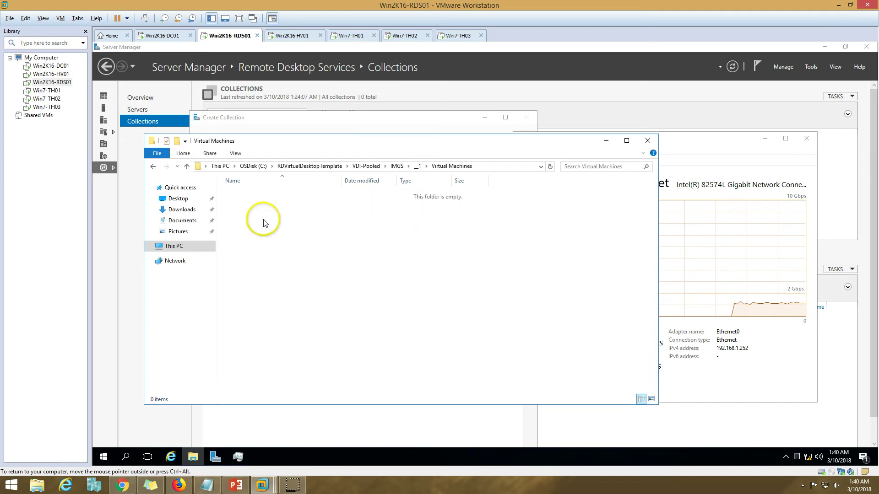
pyautogui.click(711, 180)
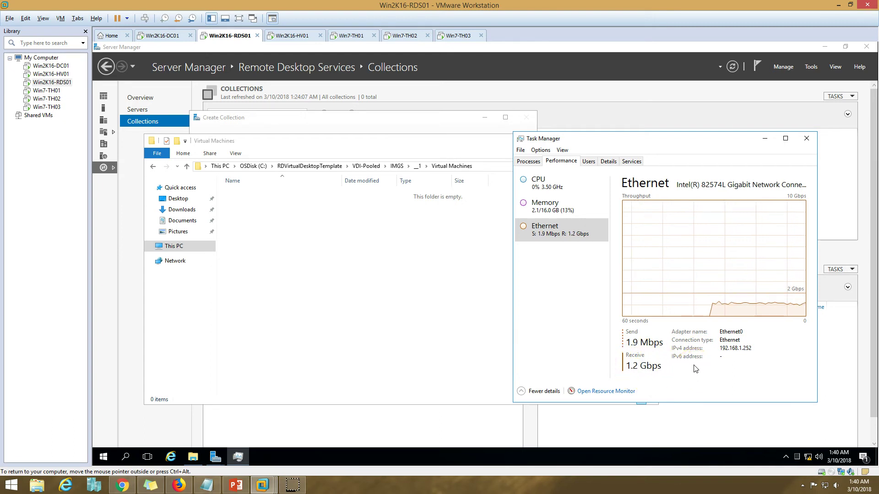
pyautogui.click(355, 334)
pyautogui.click(153, 167)
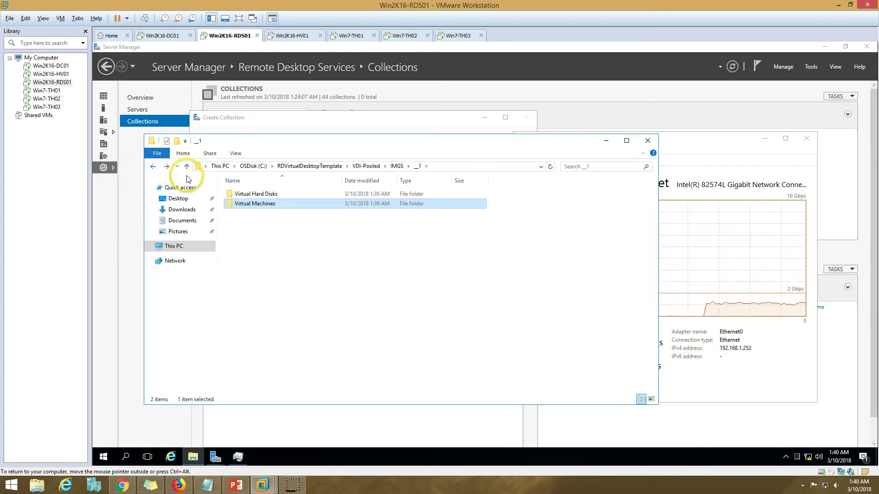
pyautogui.doubleClick(255, 195)
pyautogui.click(714, 182)
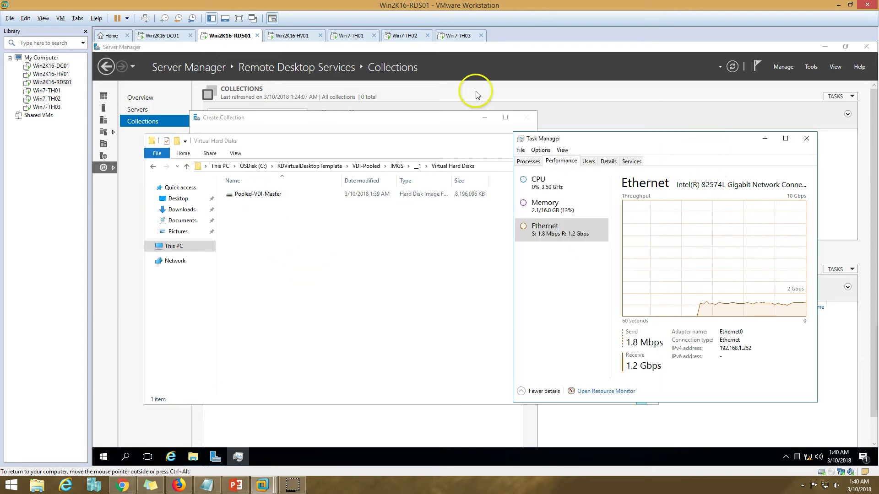
pyautogui.click(288, 35)
pyautogui.click(227, 35)
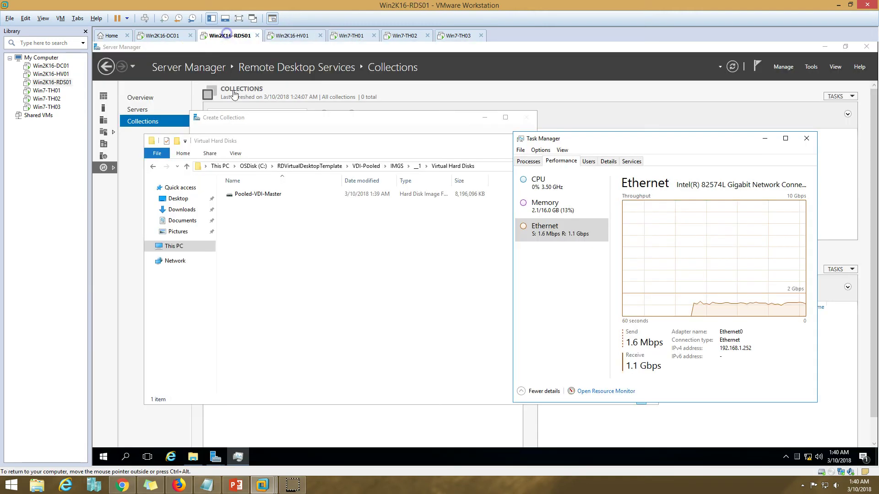
pyautogui.click(305, 299)
pyautogui.click(153, 166)
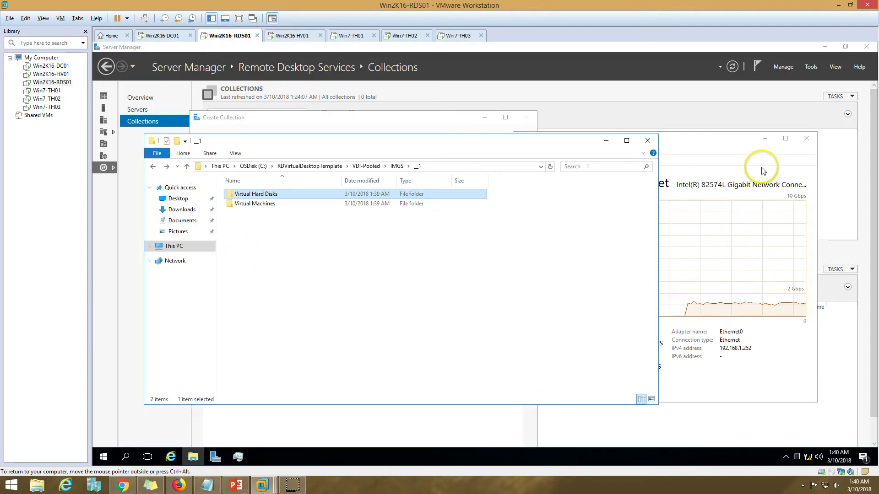
# Step: Go up to RDVirtualDesktopTemplate, check network throughput and the HV01 export, then hide Explorer
pyautogui.click(696, 159)
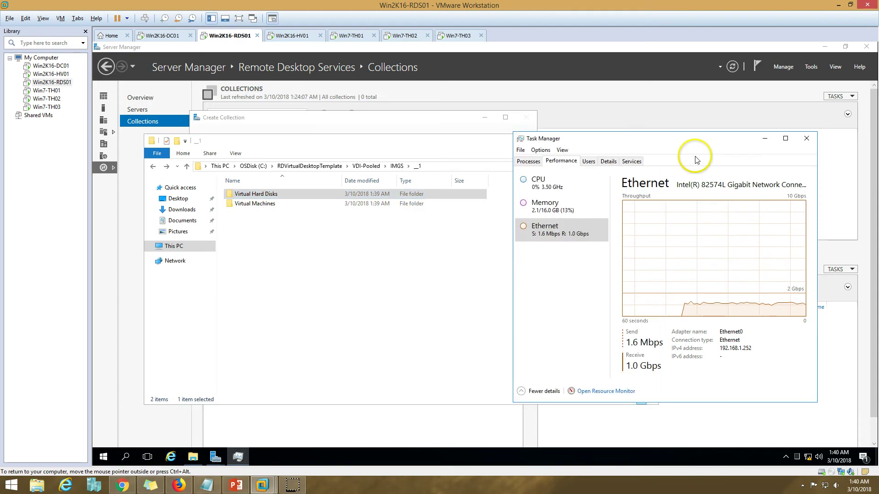
pyautogui.click(311, 165)
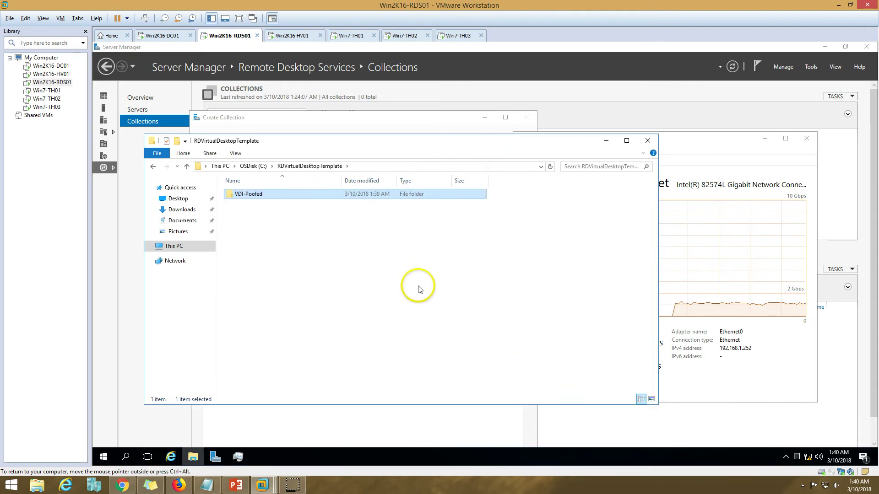
pyautogui.click(682, 155)
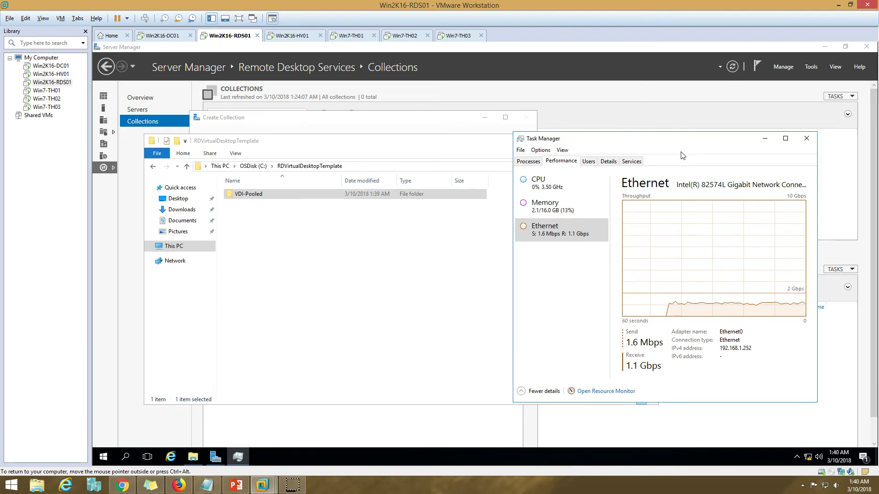
pyautogui.click(694, 248)
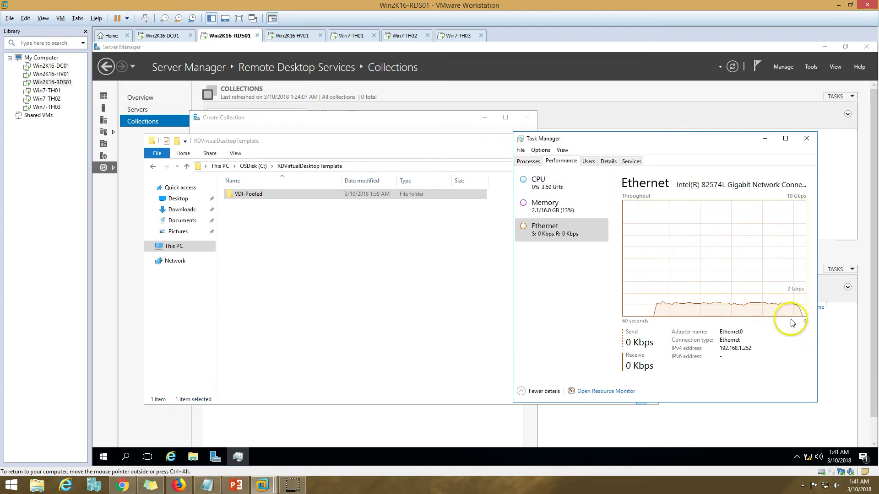
pyautogui.click(305, 39)
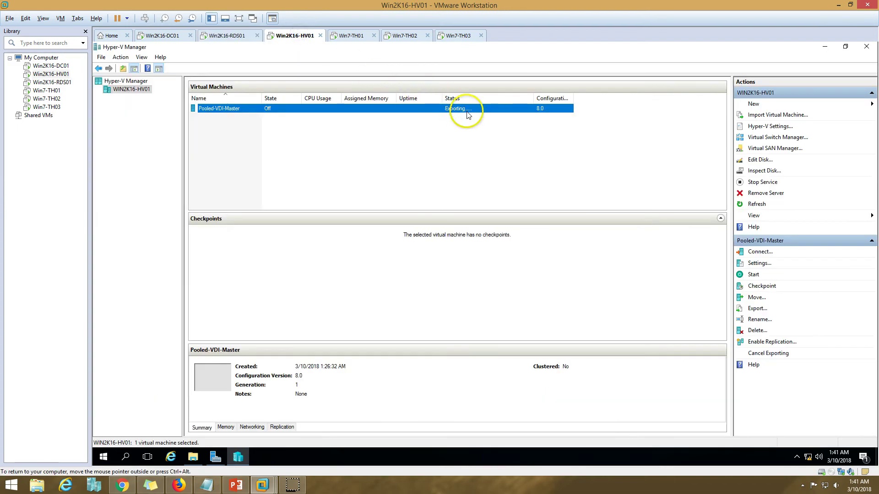
pyautogui.click(243, 37)
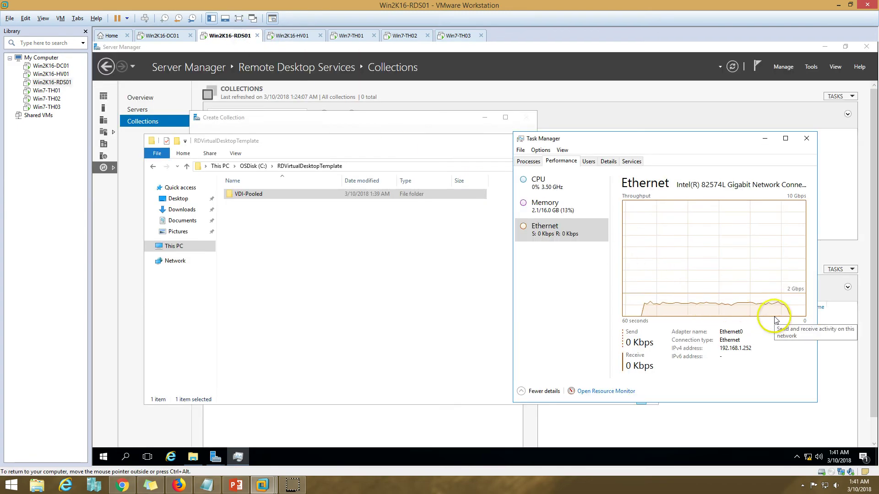
pyautogui.click(399, 281)
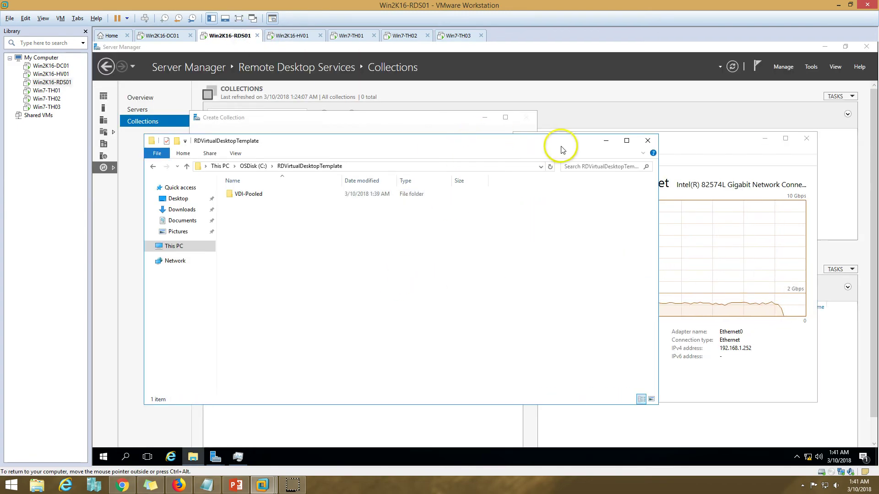
pyautogui.click(607, 141)
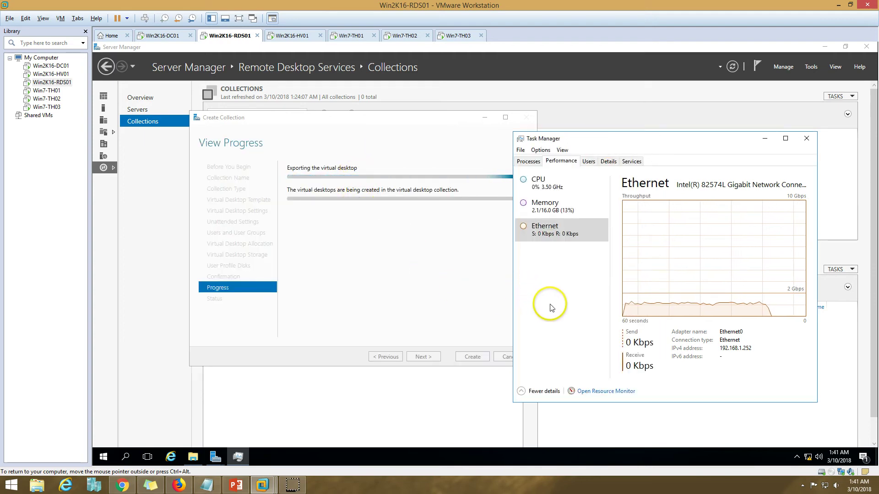
# Step: Move the progress dialog aside and refresh the HV01 host's virtual machine list
pyautogui.click(292, 37)
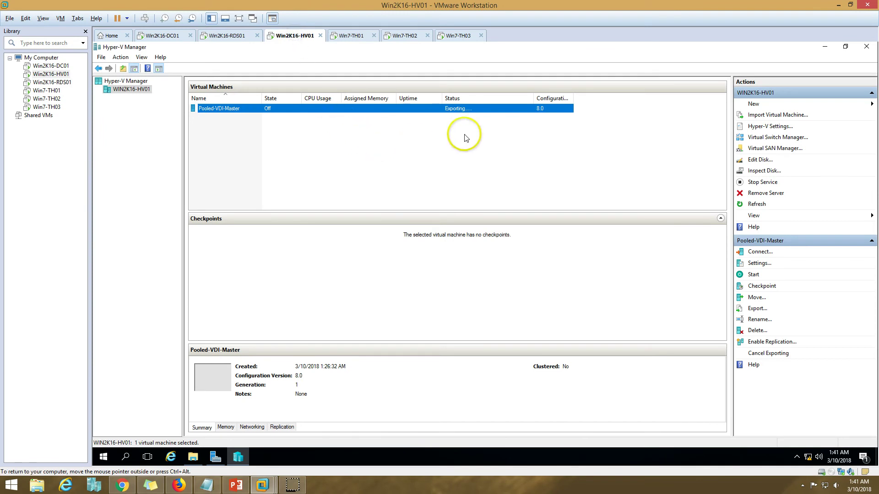
pyautogui.click(228, 36)
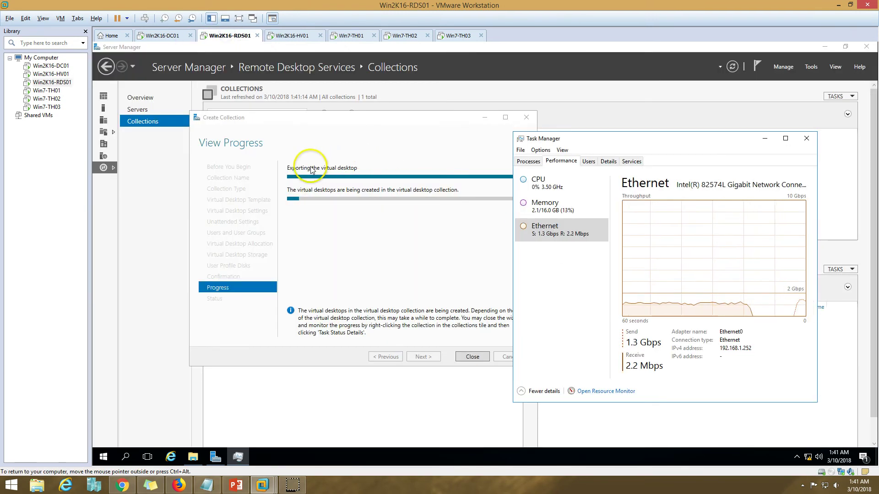
pyautogui.moveTo(372, 118); pyautogui.dragTo(321, 121)
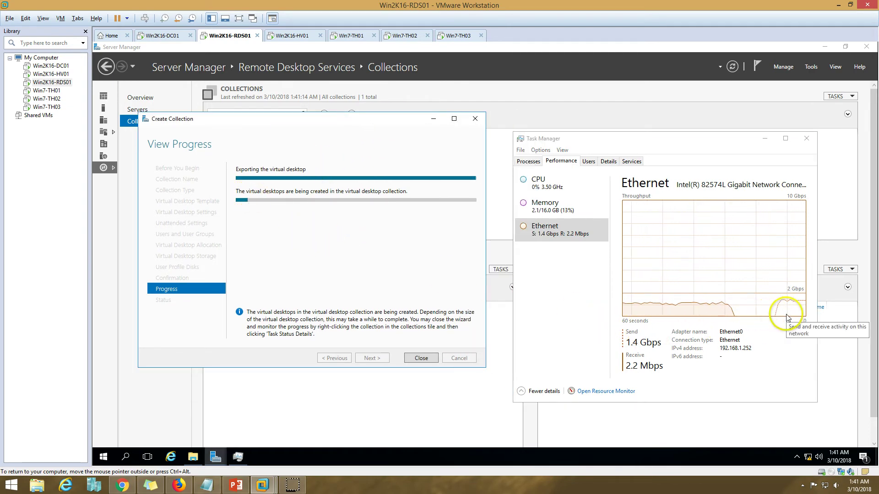
pyautogui.click(300, 37)
pyautogui.click(371, 156)
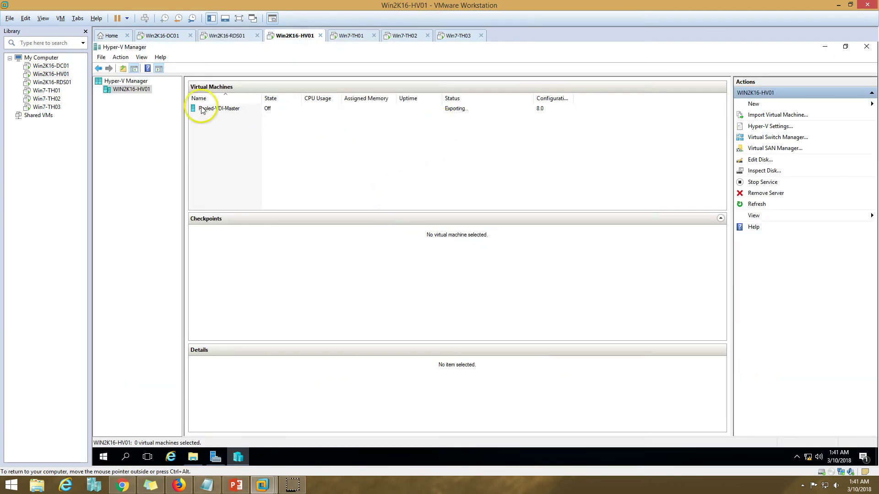
pyautogui.rightClick(138, 88)
pyautogui.click(177, 194)
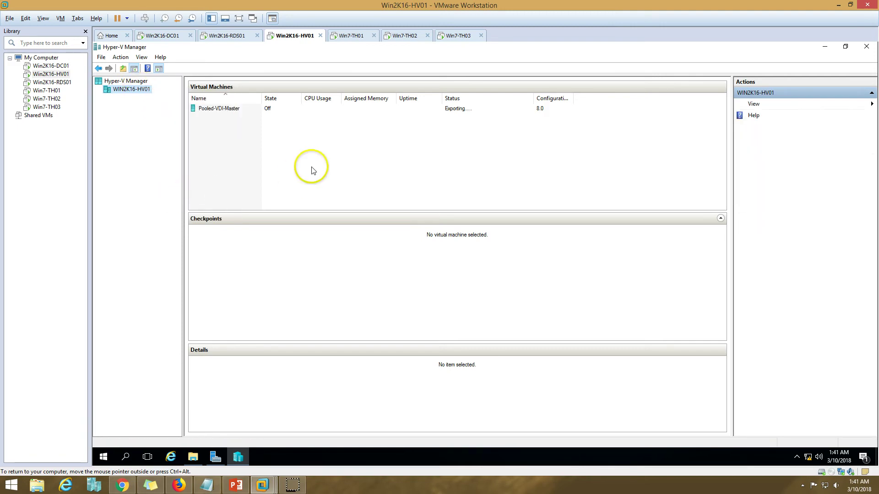
# Step: Keep checking HV01 until VDI-W10-1 appears, then select it
pyautogui.click(229, 36)
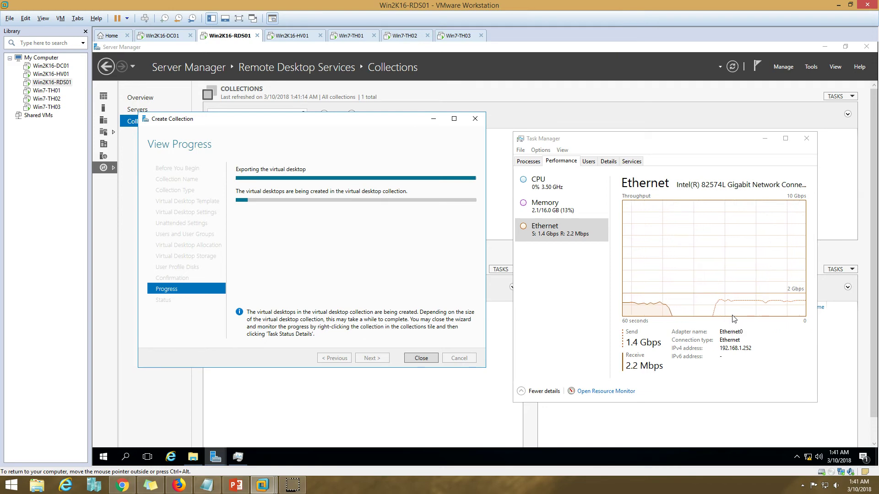
pyautogui.click(302, 37)
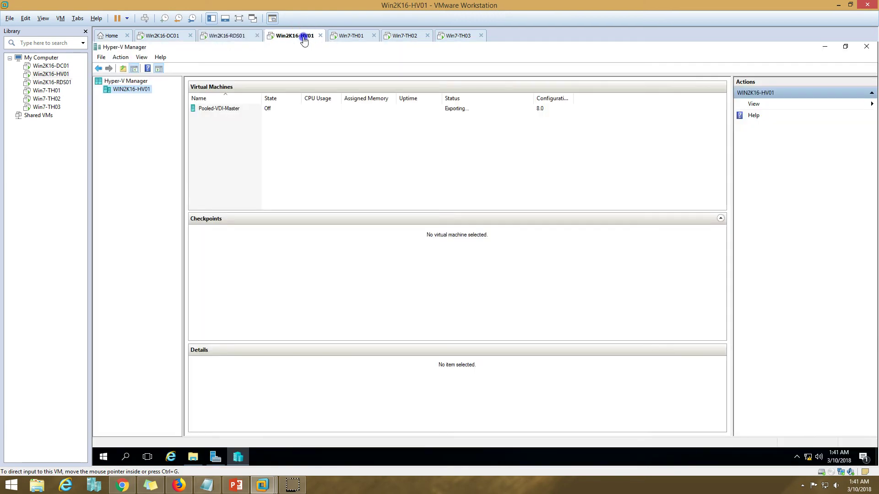
pyautogui.click(233, 37)
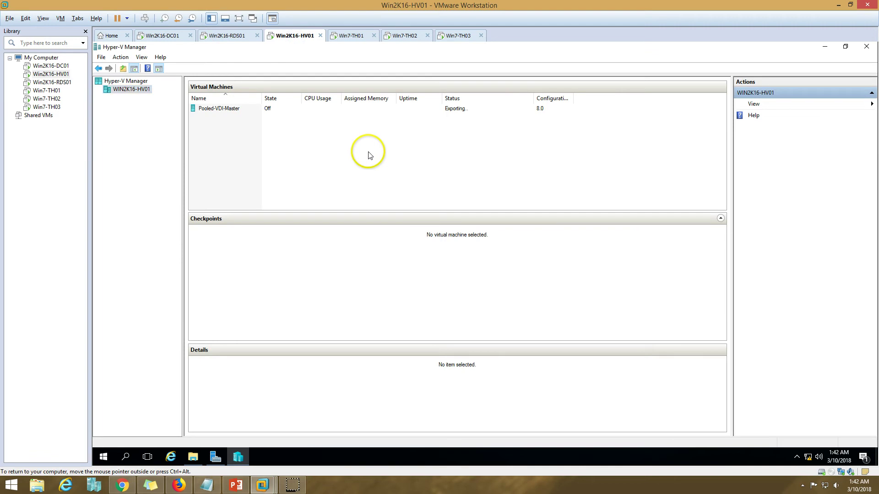
pyautogui.rightClick(128, 90)
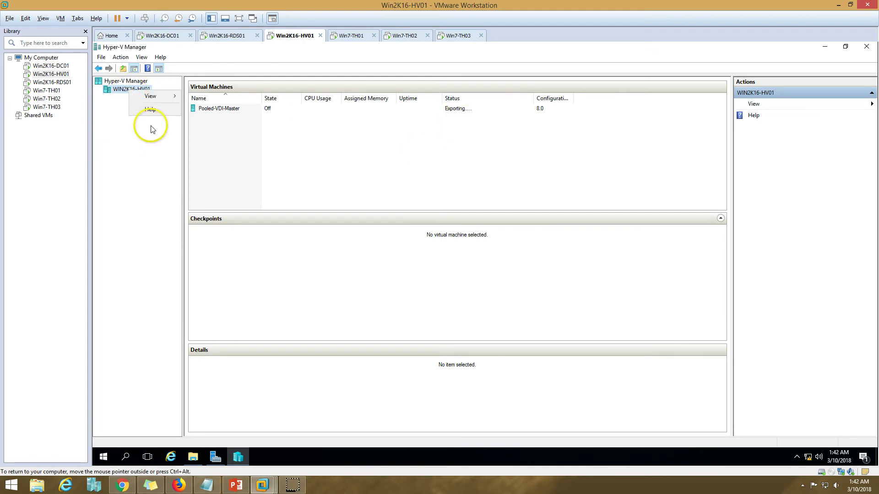
pyautogui.click(265, 166)
pyautogui.click(227, 35)
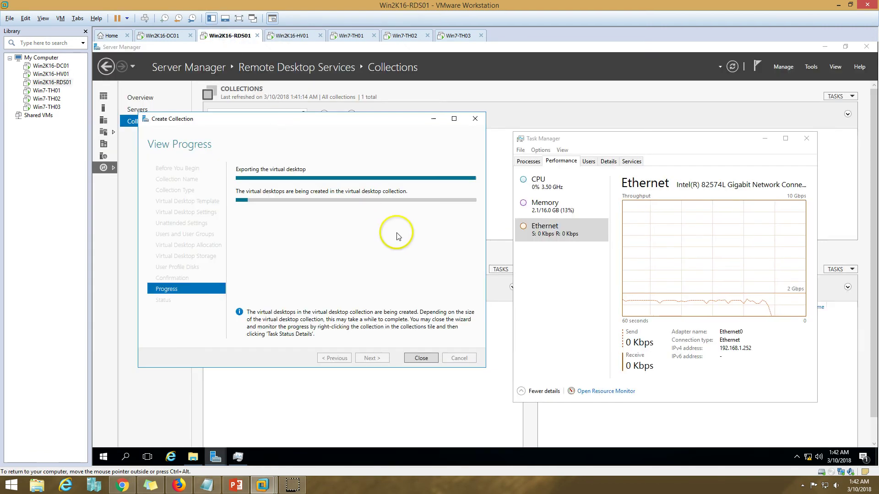
pyautogui.click(292, 36)
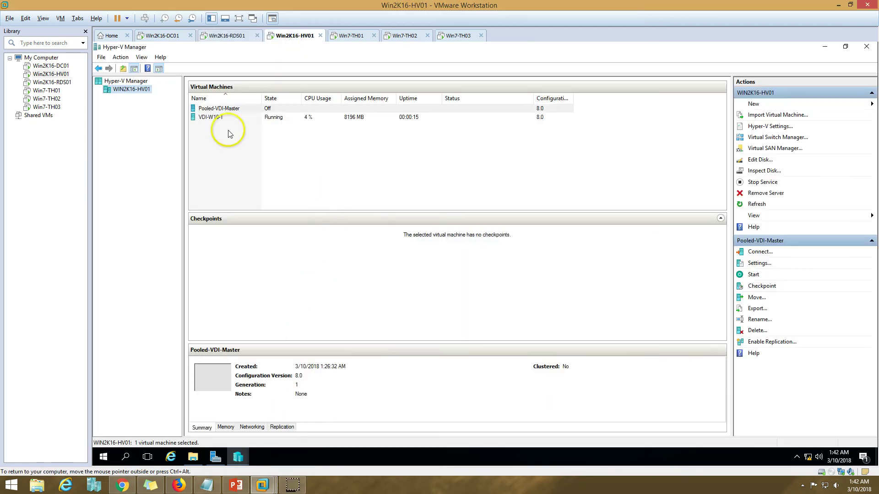
pyautogui.click(229, 118)
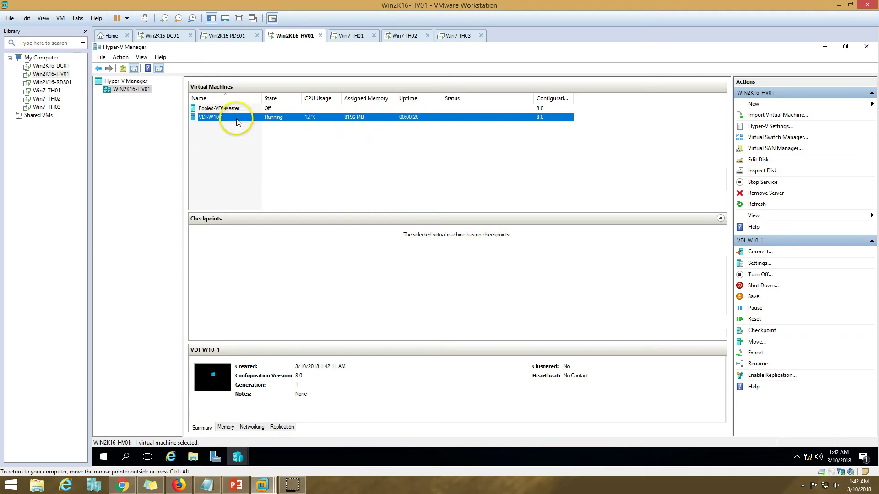
# Step: View VDI-W10-1's IDE Controller 0 hard drive in its settings, then cancel
pyautogui.rightClick(236, 118)
pyautogui.click(262, 138)
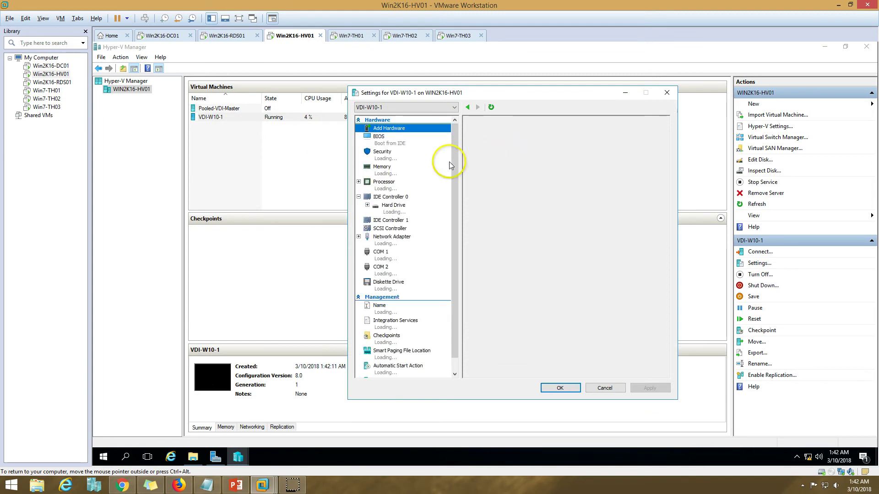
pyautogui.click(412, 215)
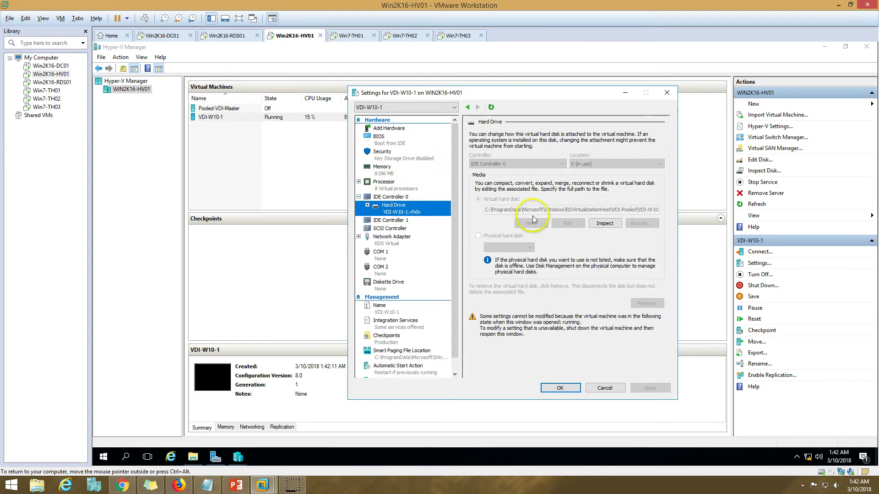
pyautogui.click(604, 389)
# Step: Return to RDS01 and minimize the Create Collection progress dialog
pyautogui.click(228, 36)
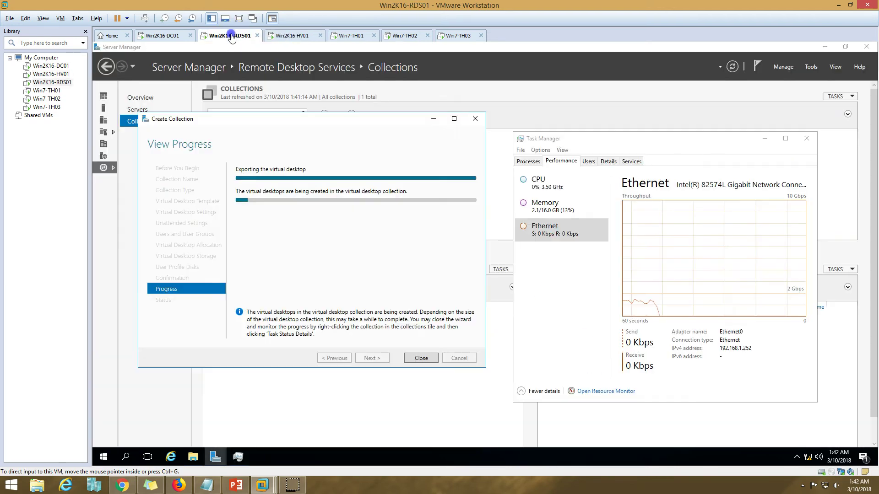
pyautogui.click(289, 36)
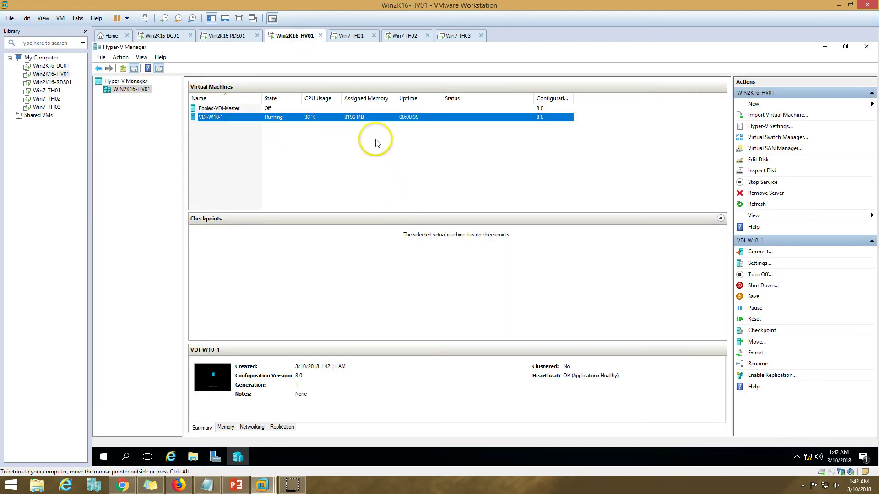
pyautogui.click(237, 40)
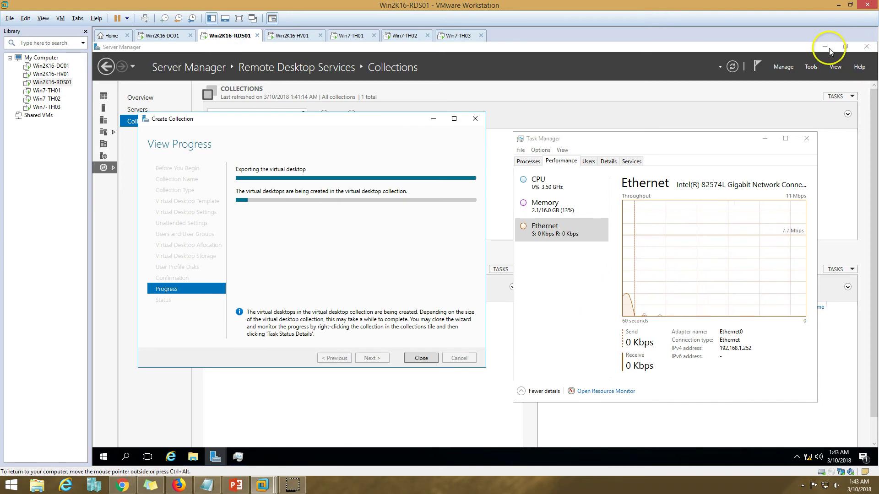
pyautogui.click(433, 118)
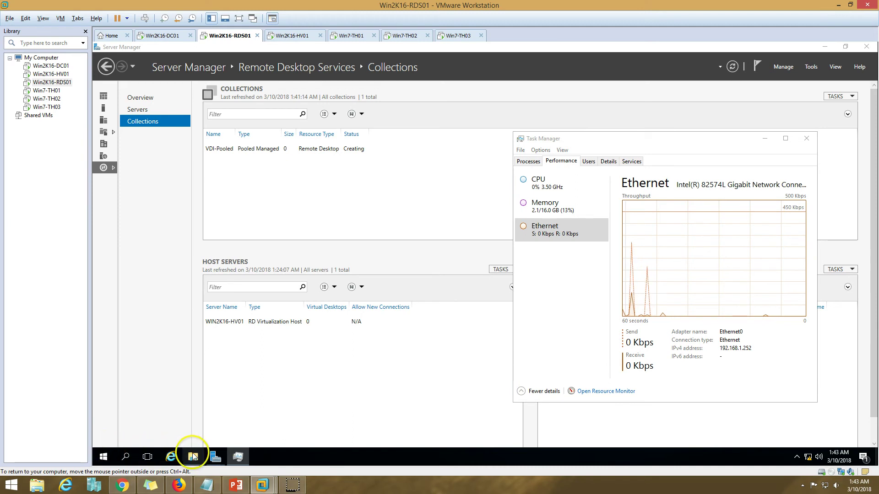
# Step: Look at the quick system tools menu, hidden tray icons and notifications panel
pyautogui.rightClick(103, 456)
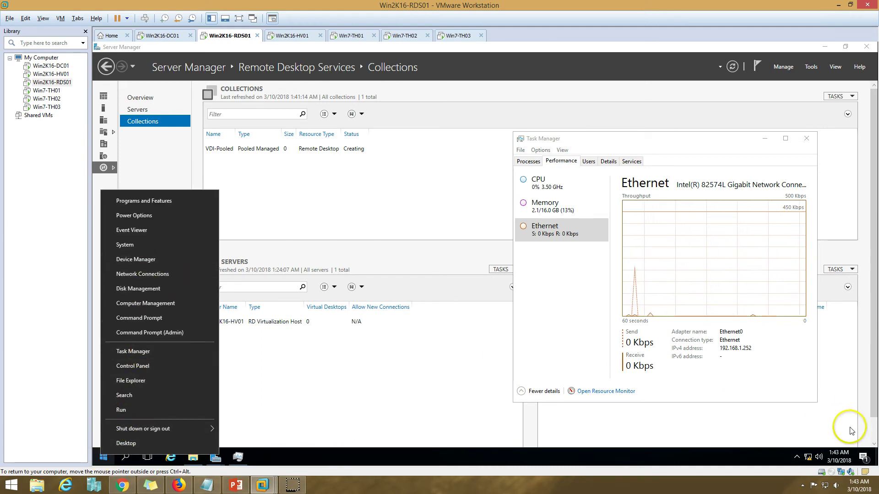
pyautogui.click(798, 457)
pyautogui.click(863, 458)
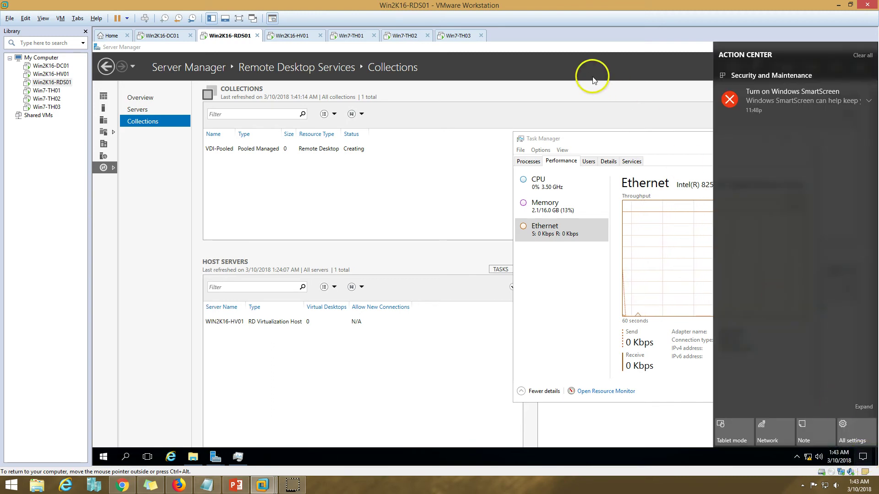
# Step: Browse File Explorer to This PC > Desktop, then launch Google Chrome from Start
pyautogui.click(193, 457)
pyautogui.click(175, 246)
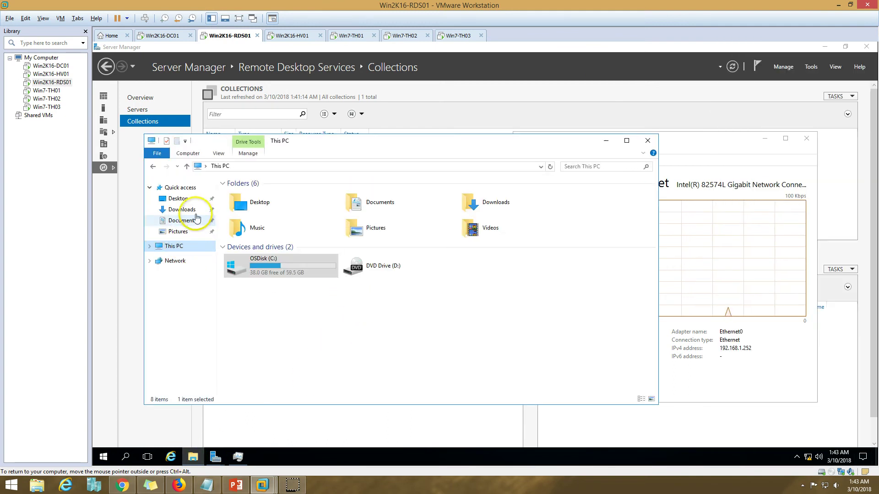
pyautogui.click(178, 198)
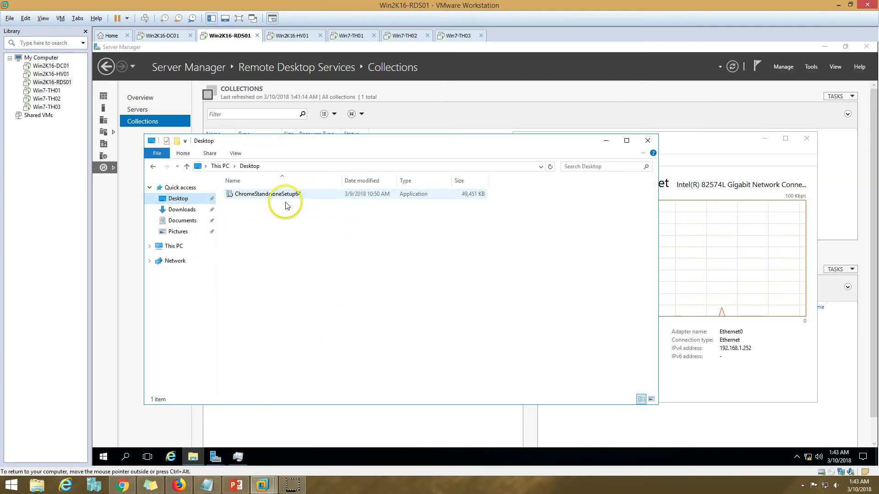
pyautogui.click(104, 457)
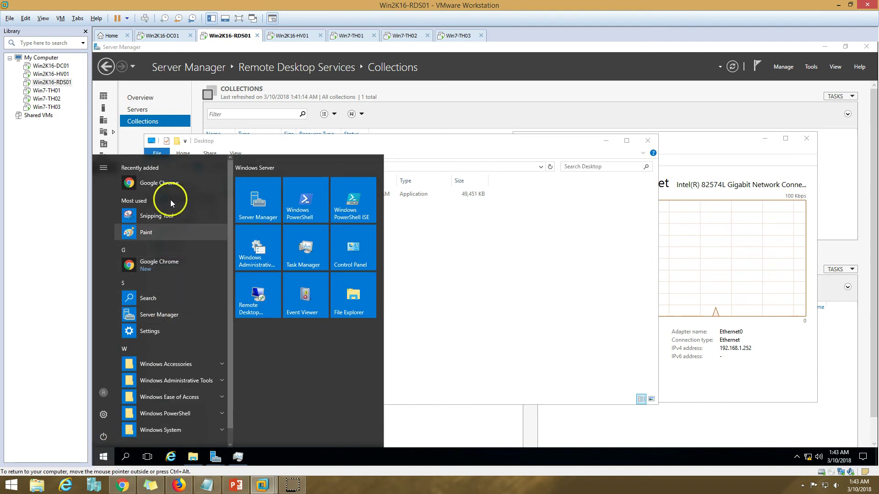
pyautogui.click(168, 183)
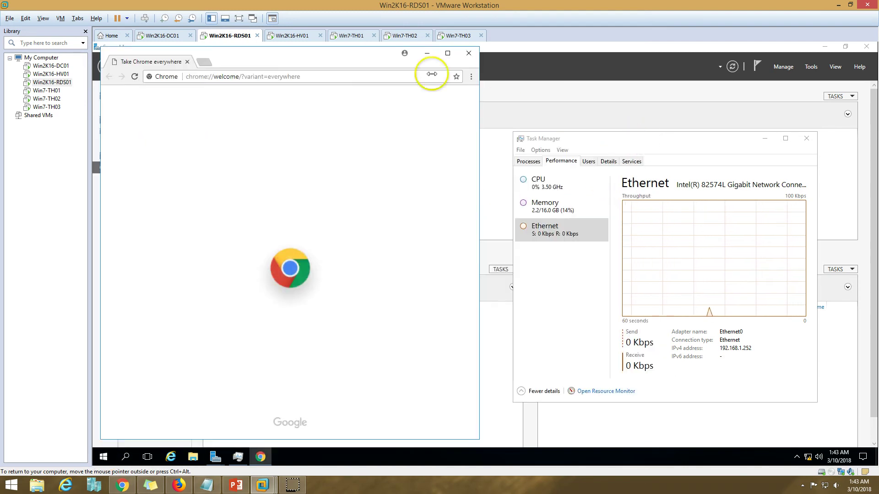
pyautogui.click(448, 53)
pyautogui.click(361, 65)
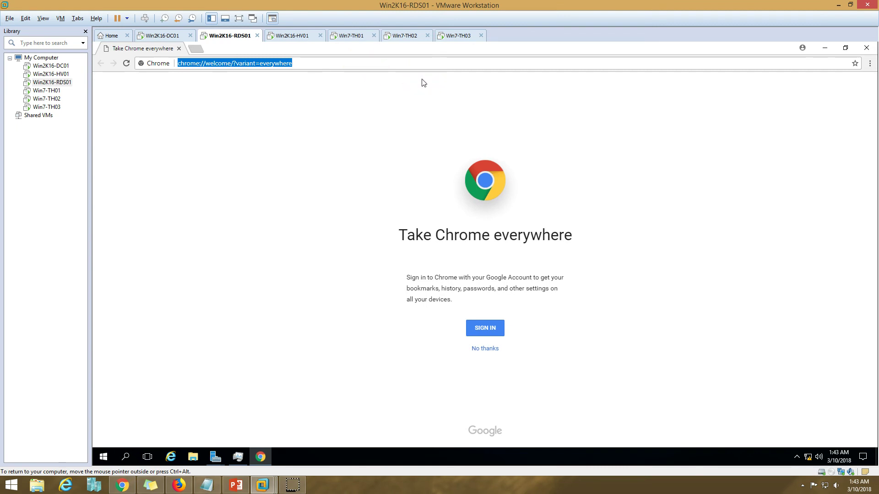
pyautogui.write('HTTPS')
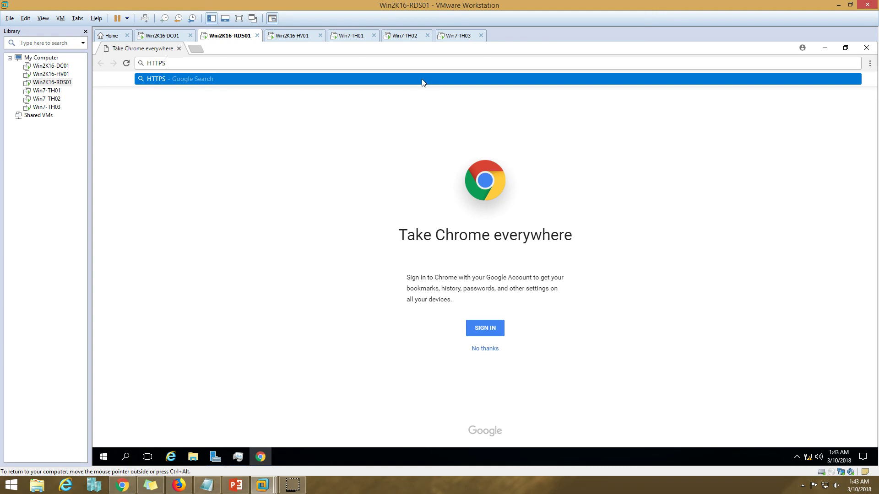
pyautogui.write('://Win2K16-rds01\\rdweb')
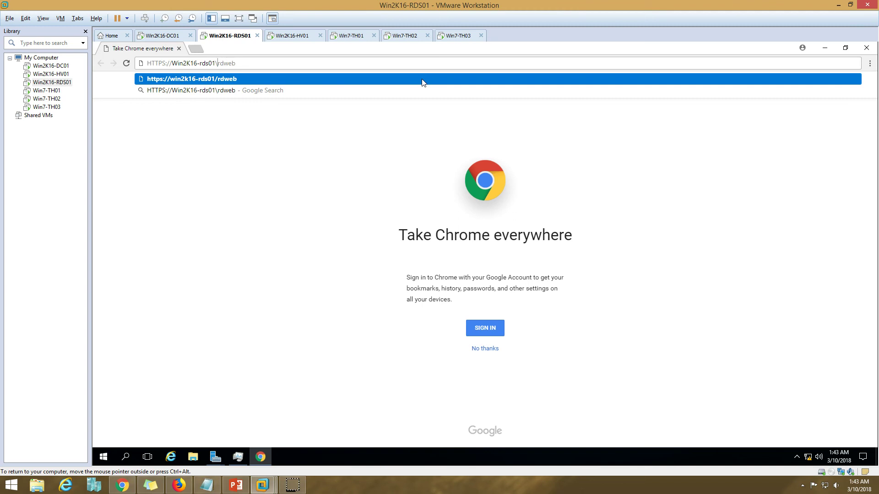
pyautogui.press('Return')
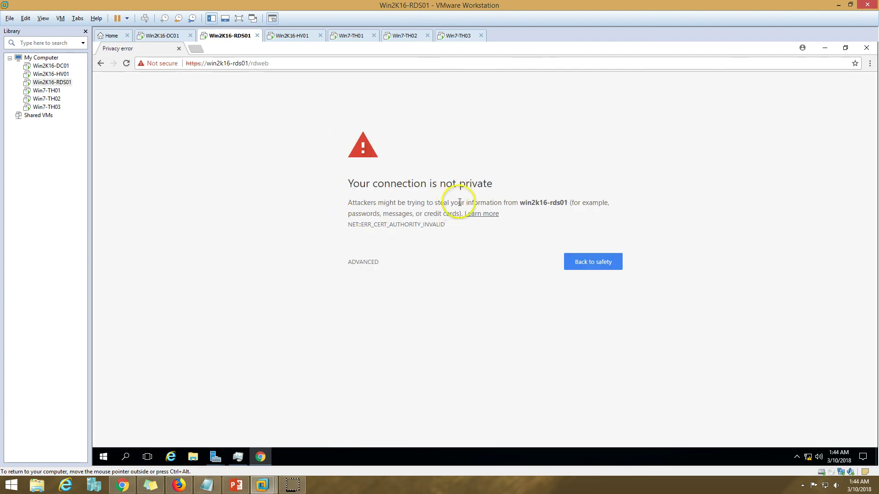
pyautogui.click(351, 266)
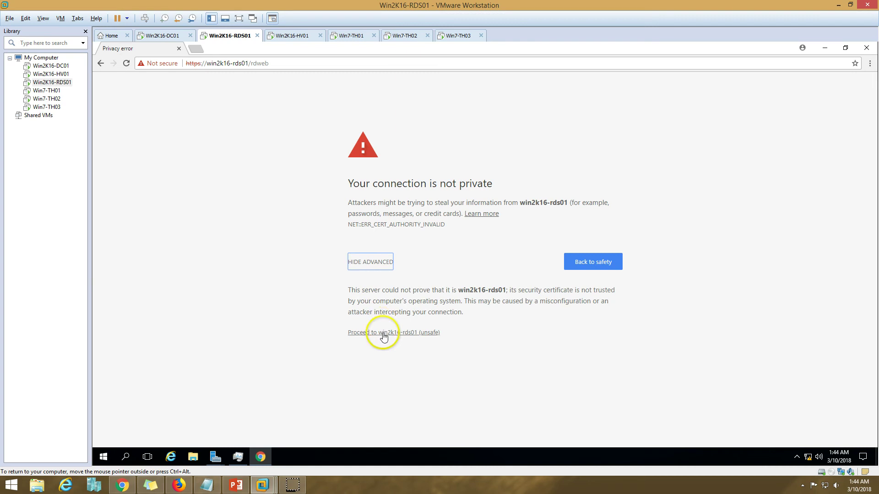
pyautogui.click(384, 334)
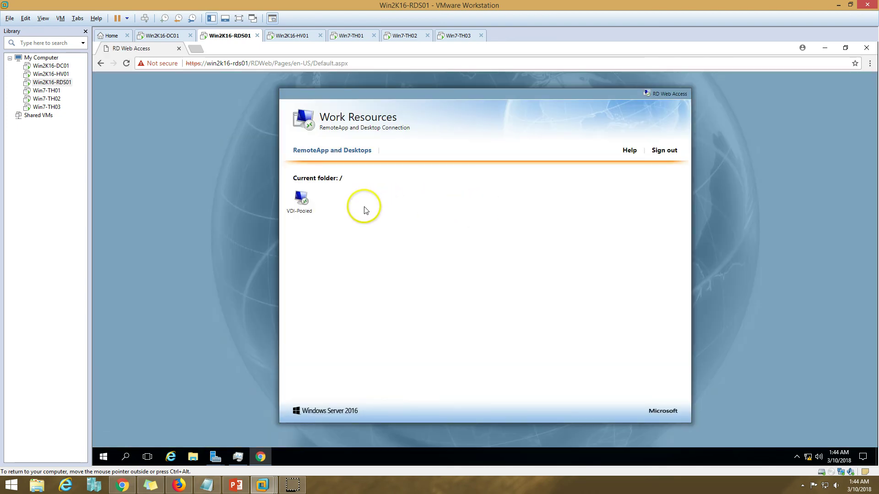
# Step: Download the VDI-Pooled connection file and show it in its folder
pyautogui.click(304, 203)
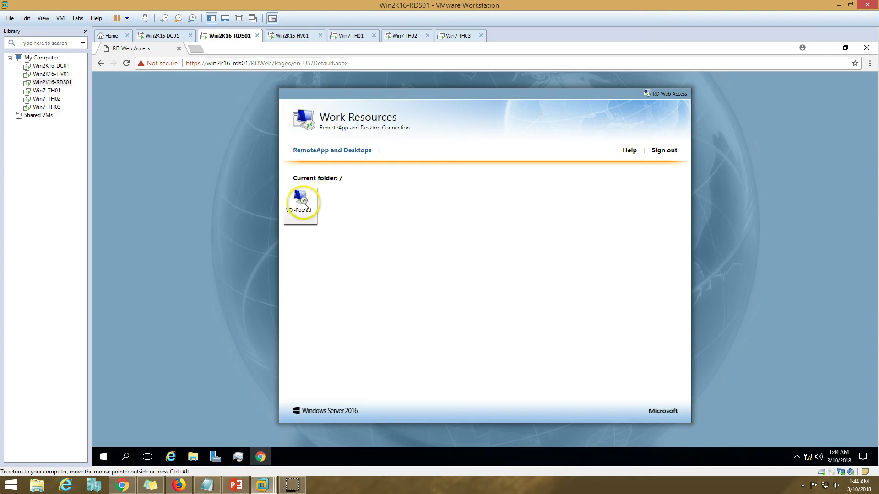
pyautogui.click(843, 436)
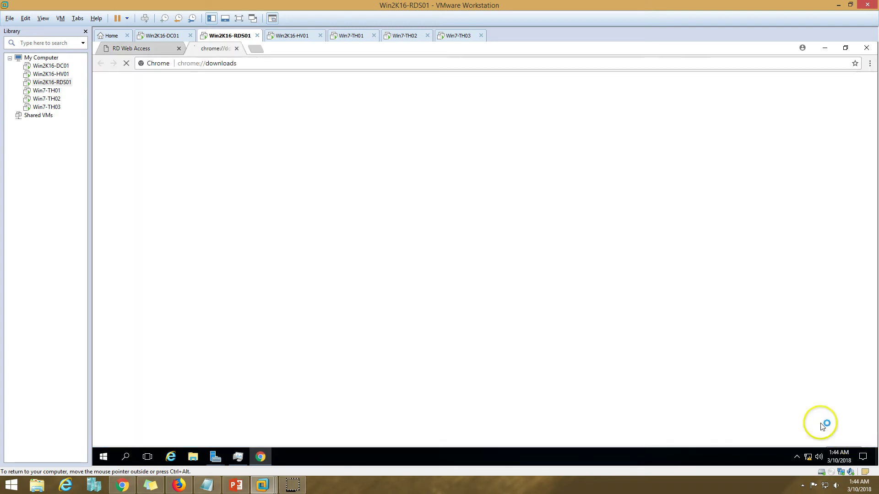
pyautogui.click(406, 162)
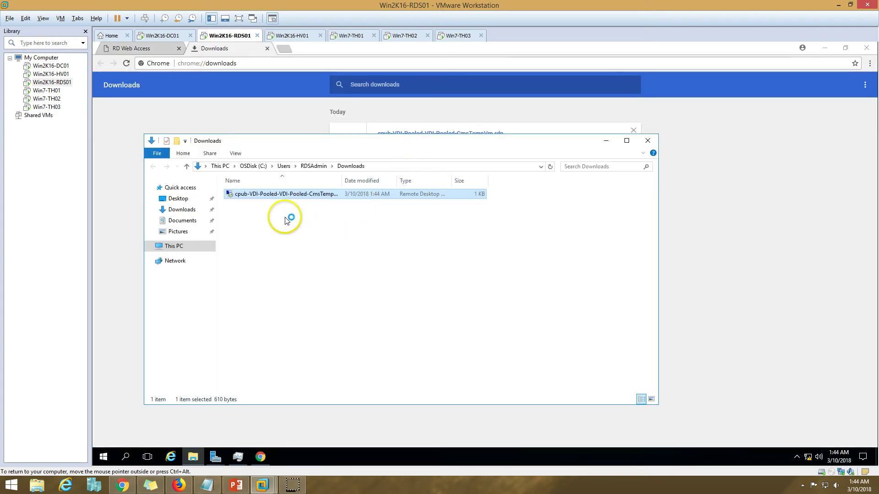
# Step: Rename the downloaded .rdp file to VDI-Pooled by removing the cpub- prefix and duplicate suffix
pyautogui.click(320, 198)
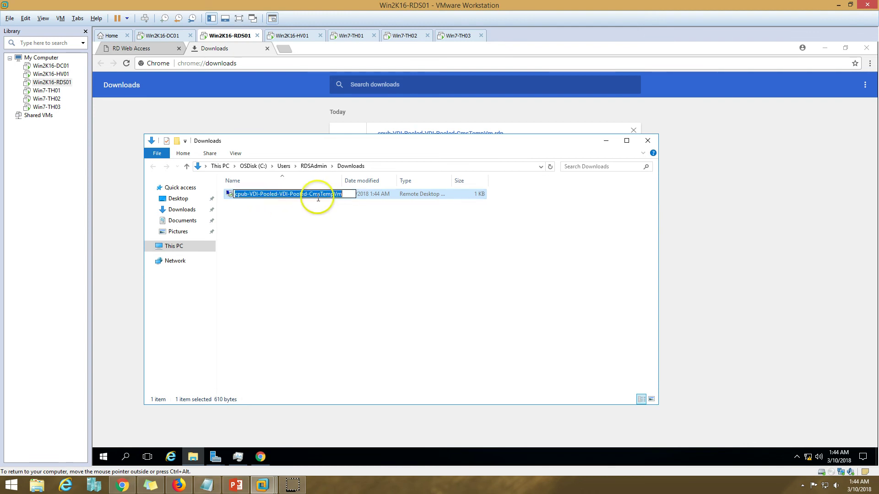
pyautogui.click(252, 196)
pyautogui.press('BackSpace')
pyautogui.press('BackSpace')
pyautogui.press('BackSpace')
pyautogui.press('BackSpace')
pyautogui.press('BackSpace')
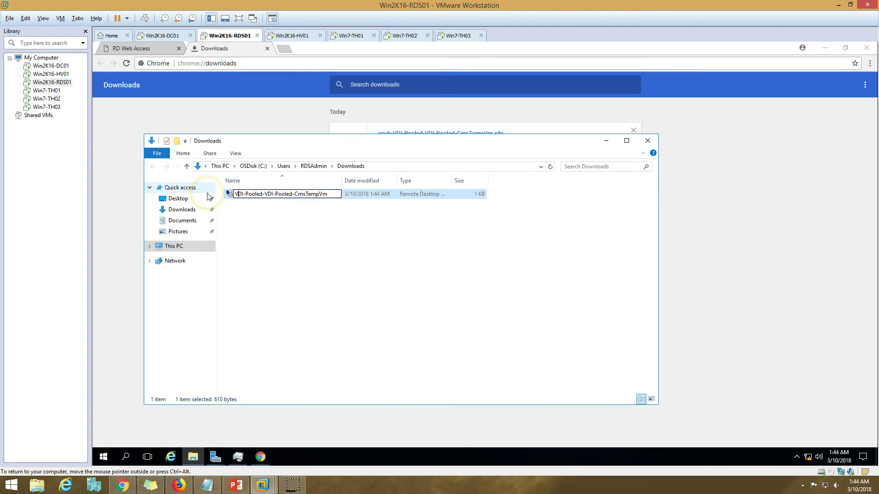
pyautogui.moveTo(273, 194); pyautogui.dragTo(384, 195)
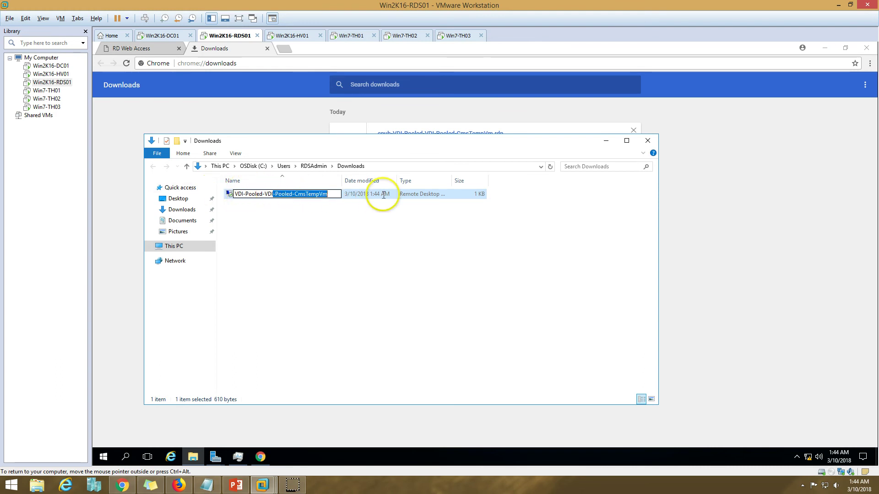
pyautogui.press('BackSpace')
pyautogui.press('BackSpace')
pyautogui.press('BackSpace')
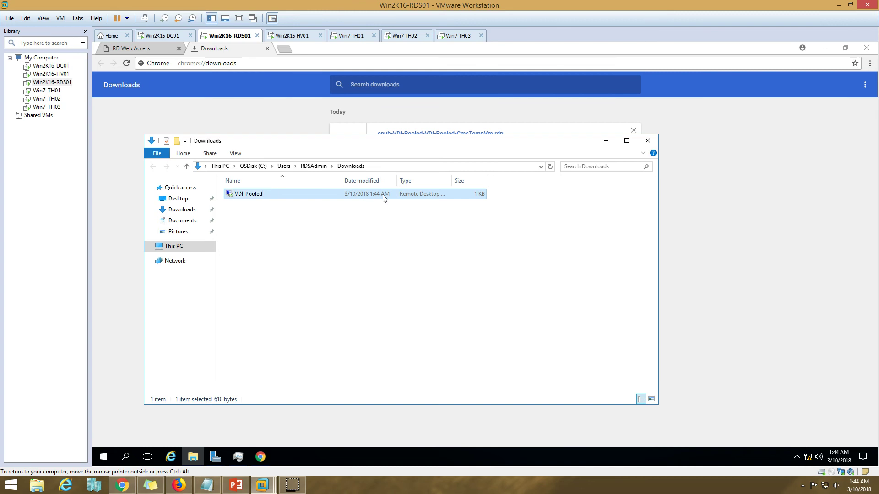
pyautogui.click(251, 195)
# Step: Paste the VDI-Pooled file onto the Win7-TH01, TH02 and TH03 desktops
pyautogui.click(345, 36)
pyautogui.hotkey('ctrl', 'v')
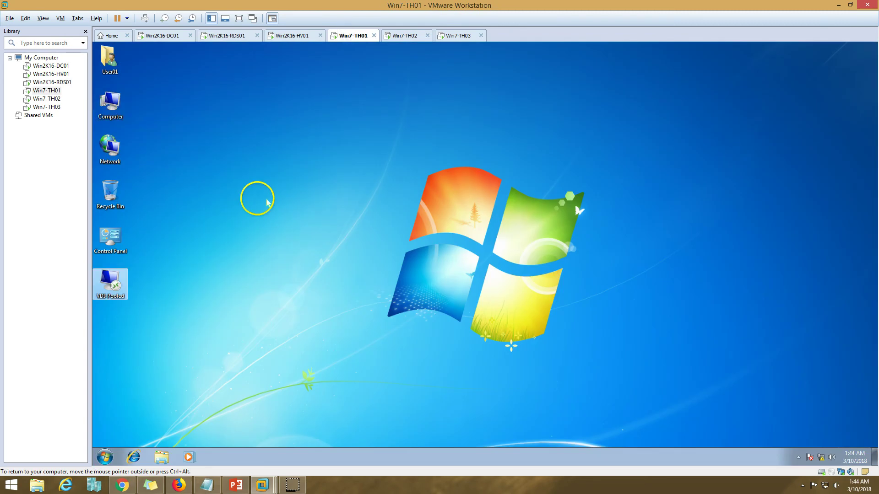
pyautogui.click(405, 36)
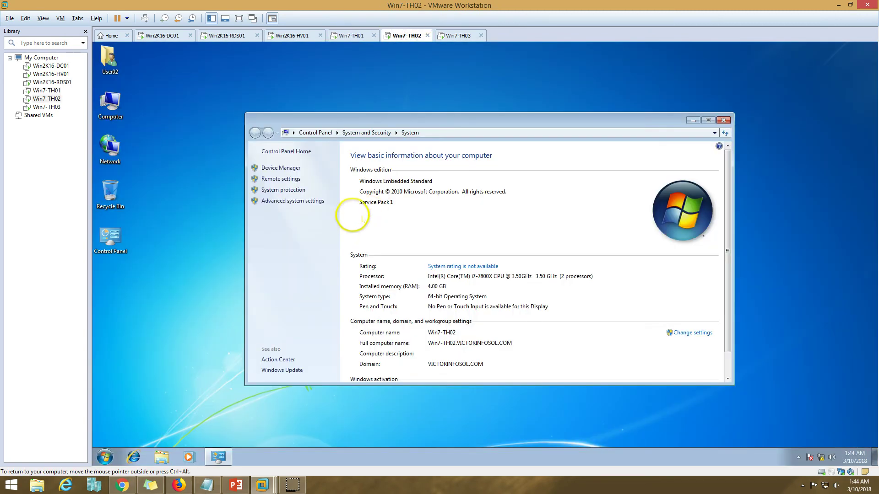
pyautogui.click(724, 120)
pyautogui.hotkey('ctrl', 'v')
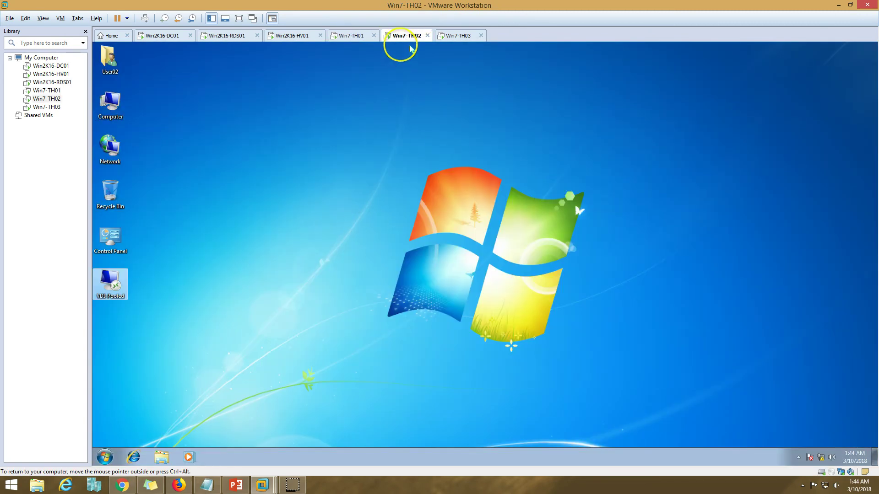
pyautogui.click(458, 37)
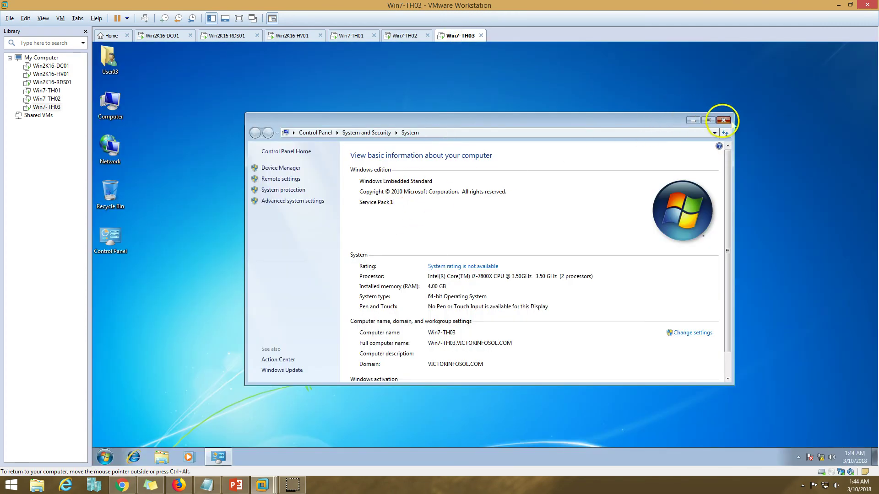
pyautogui.click(724, 122)
pyautogui.hotkey('ctrl', 'v')
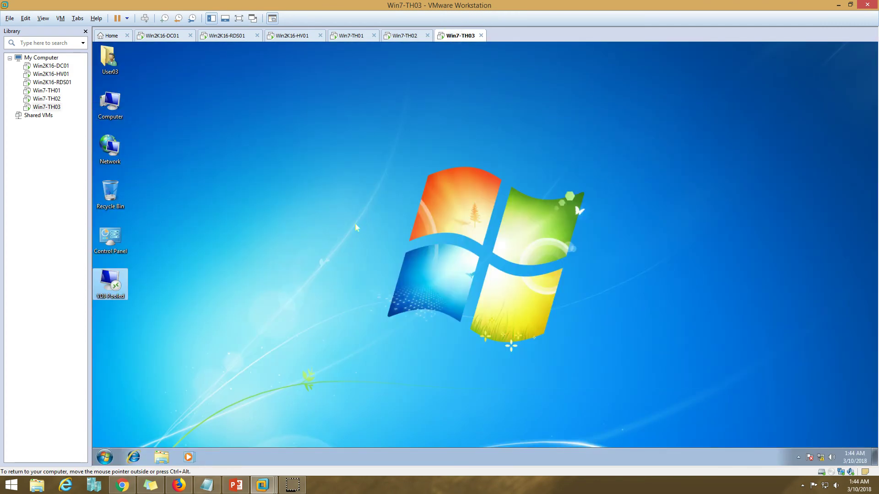
# Step: Verify the file on each Win7 client desktop, then return to Win2K16-RDS01
pyautogui.click(356, 36)
pyautogui.click(393, 37)
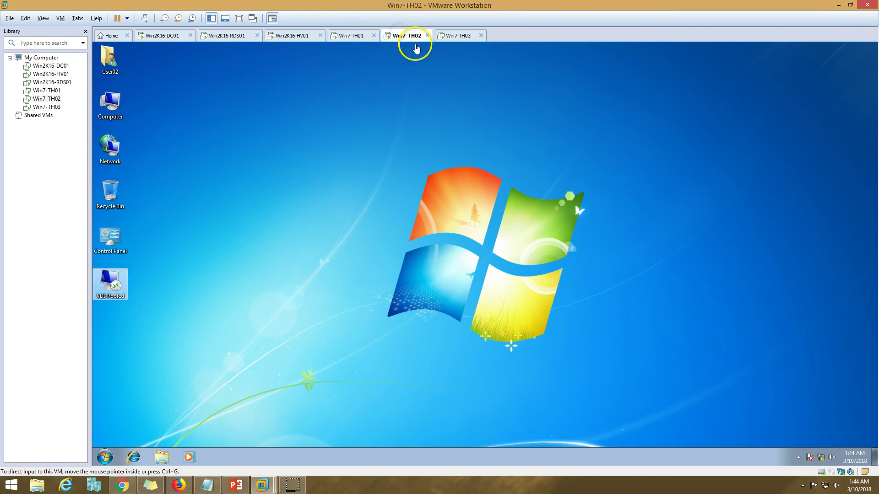
pyautogui.click(451, 37)
pyautogui.click(412, 37)
pyautogui.click(352, 36)
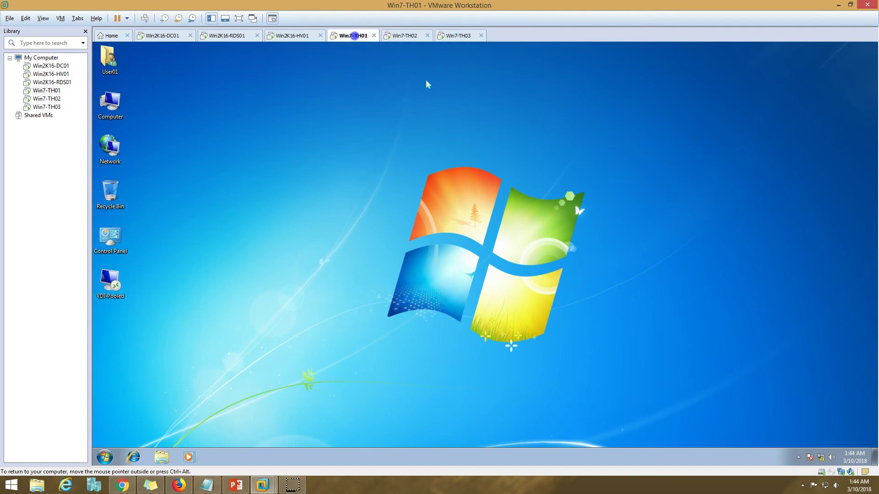
pyautogui.click(460, 37)
pyautogui.click(315, 189)
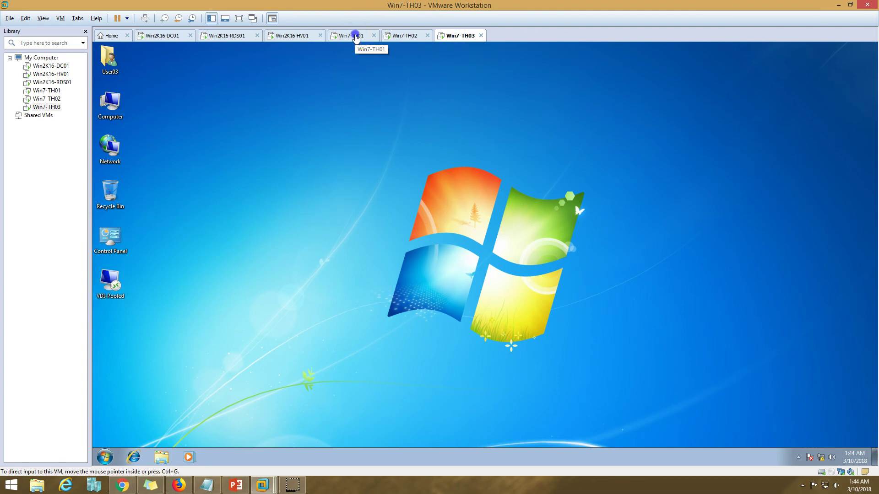
pyautogui.click(355, 37)
pyautogui.click(401, 36)
pyautogui.click(229, 37)
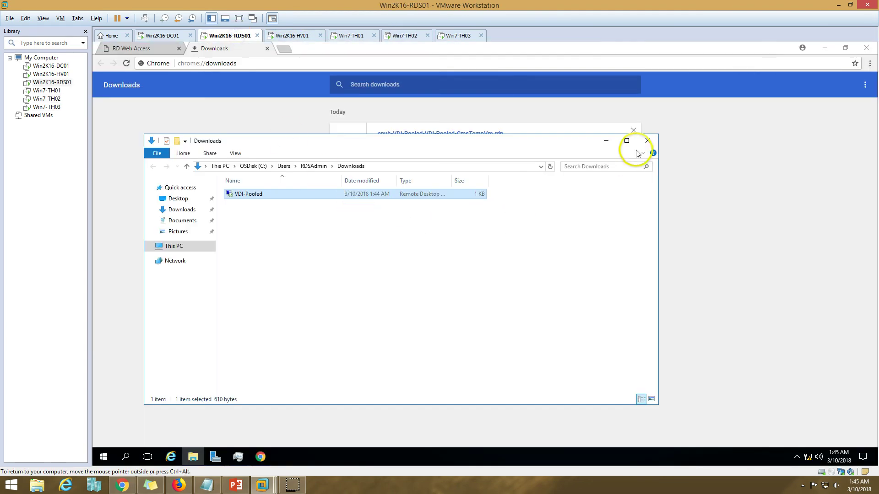
# Step: Close Downloads and Chrome, check VDI-W10-1's RDV_ROLLBACK checkpoint on Win2K16-HV01, then return to ADSI Edit
pyautogui.click(647, 141)
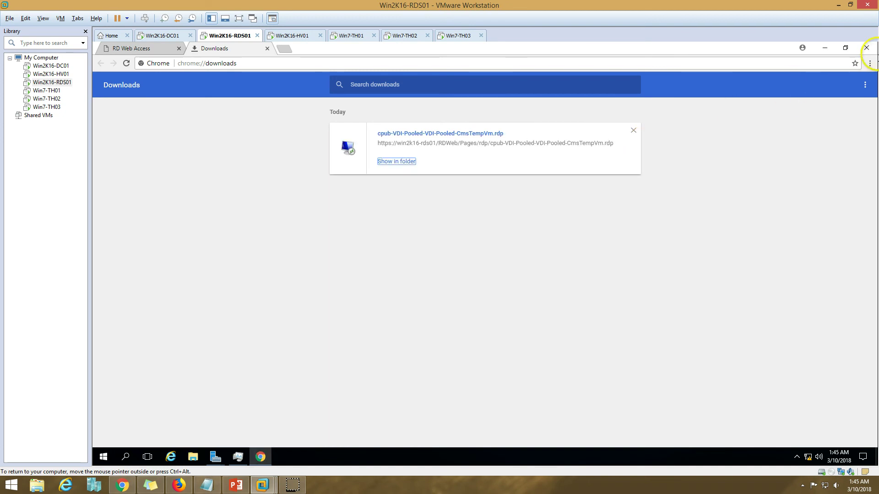
pyautogui.click(866, 47)
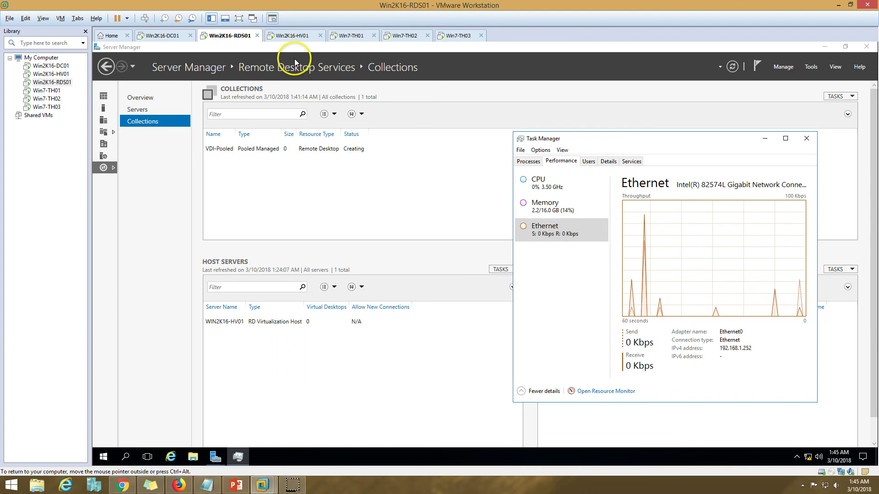
pyautogui.click(293, 35)
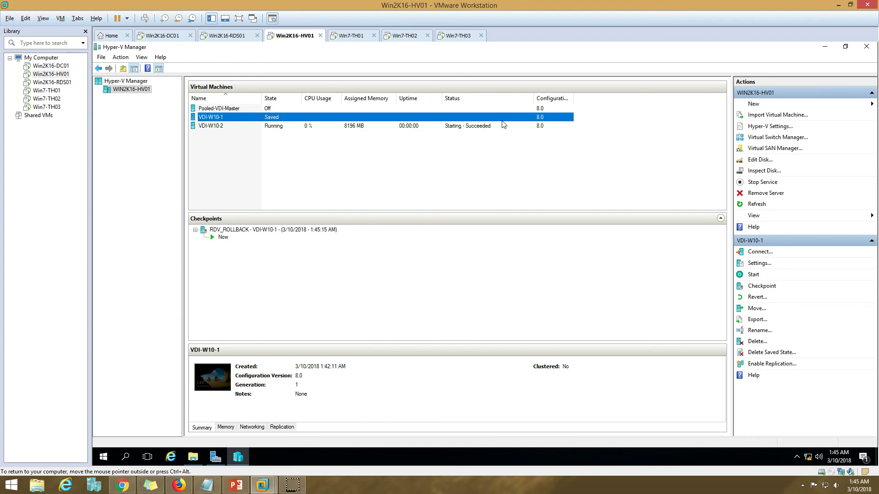
pyautogui.click(243, 232)
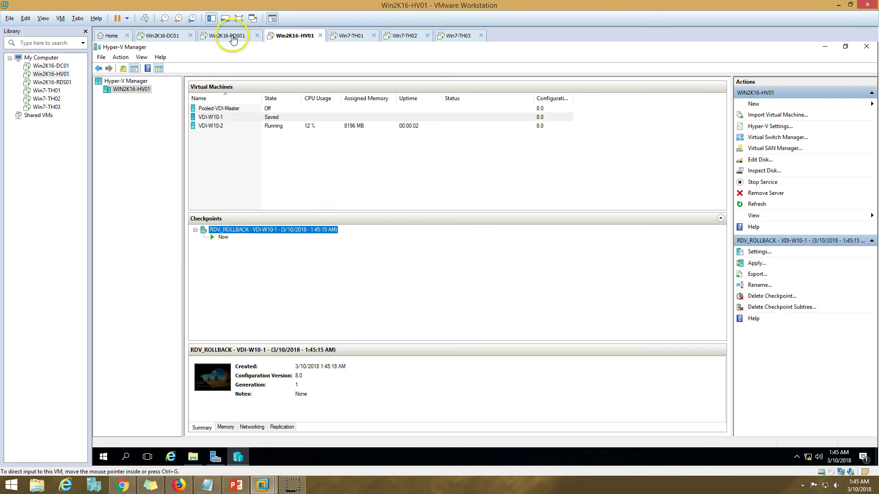
pyautogui.click(166, 34)
# Step: Close the OU=VDI properties and refresh the VDI OU in Active Directory Users and Computers
pyautogui.click(445, 341)
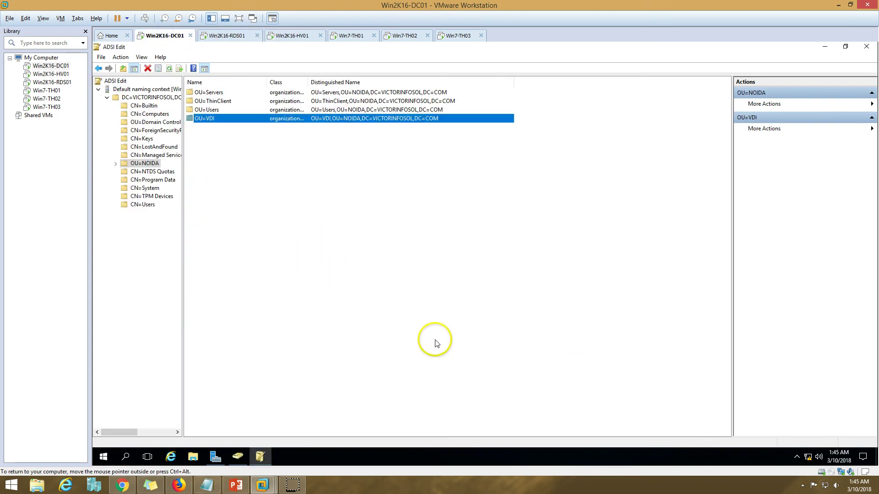
pyautogui.click(238, 457)
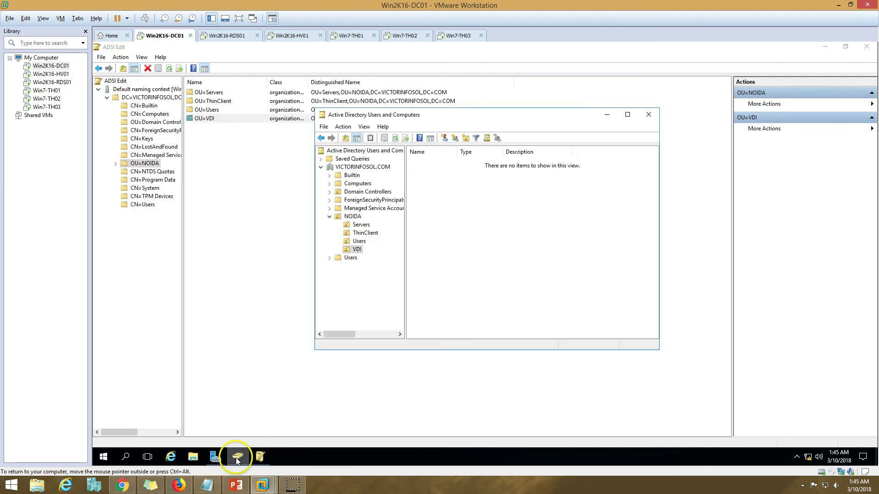
pyautogui.doubleClick(516, 118)
pyautogui.rightClick(351, 172)
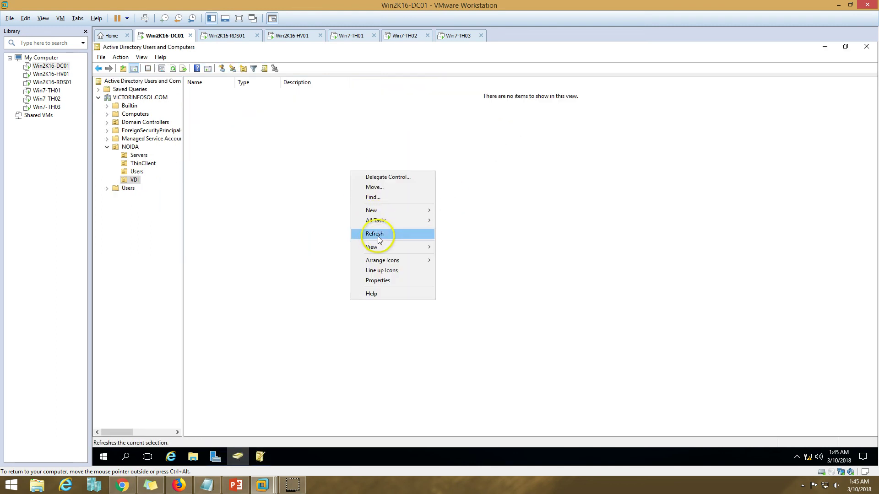
pyautogui.click(377, 233)
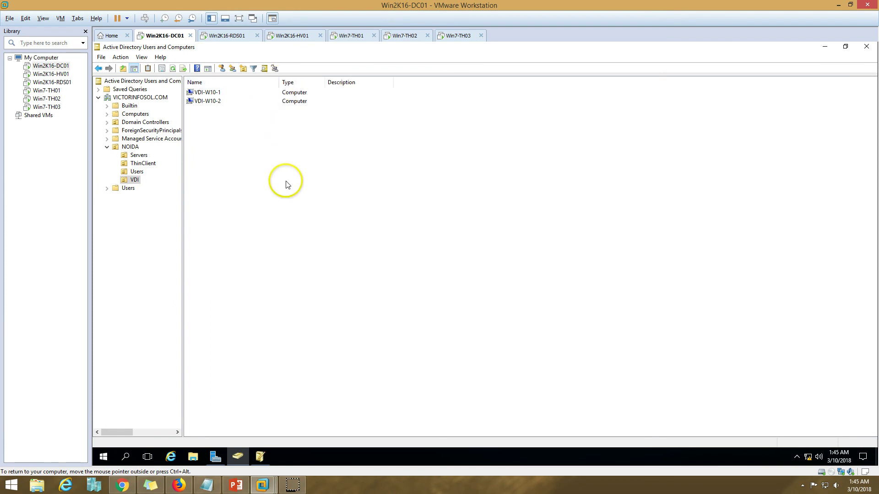
# Step: Review VDI-W10-1's operating system details in its properties, close them, and return to Win2K16-HV01
pyautogui.doubleClick(205, 92)
pyautogui.click(427, 149)
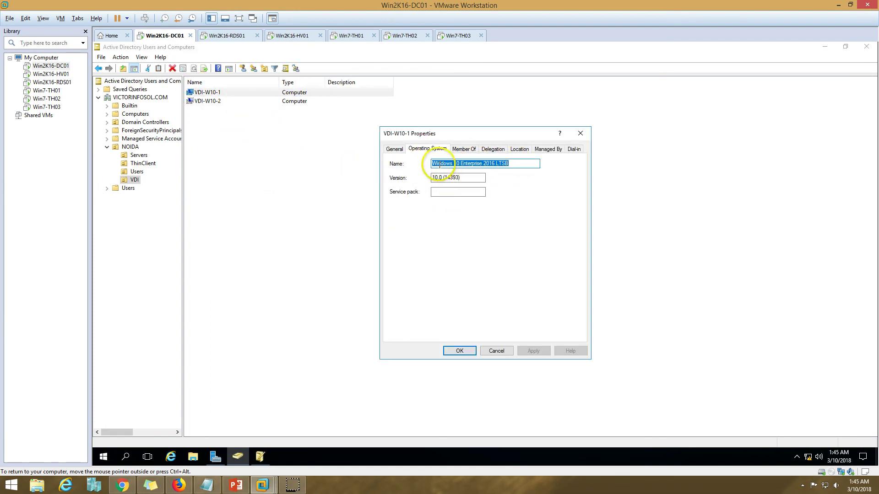
pyautogui.moveTo(516, 165); pyautogui.dragTo(419, 165)
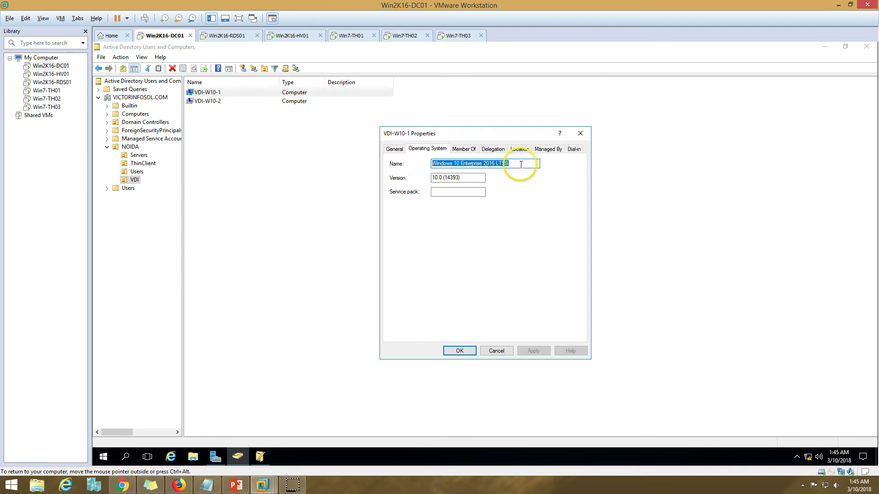
pyautogui.click(395, 149)
pyautogui.click(459, 351)
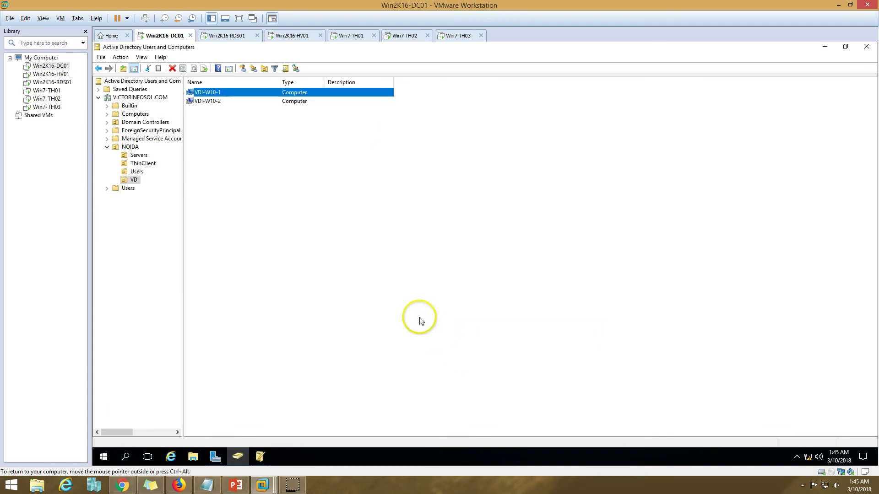
pyautogui.click(418, 318)
pyautogui.rightClick(324, 188)
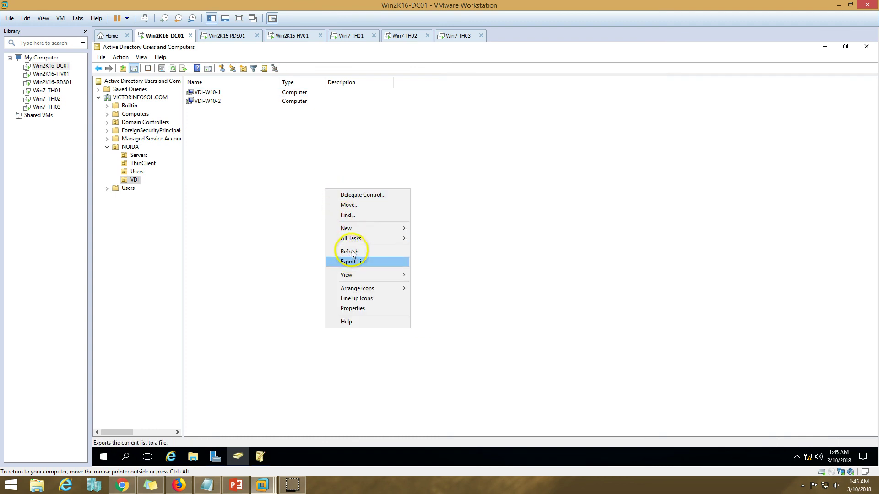
pyautogui.click(293, 36)
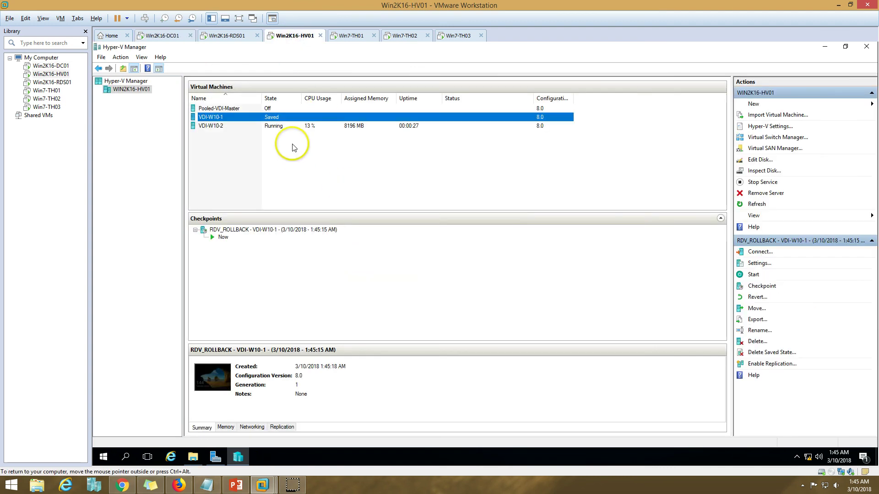
# Step: Check the VDI-W10-2 virtual machine in Hyper-V Manager on the host
pyautogui.click(295, 125)
pyautogui.click(331, 171)
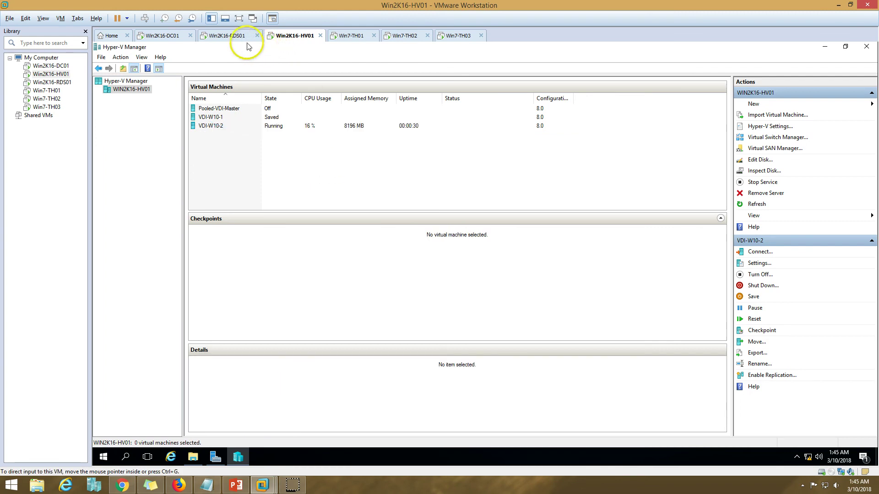
pyautogui.click(241, 36)
pyautogui.click(288, 36)
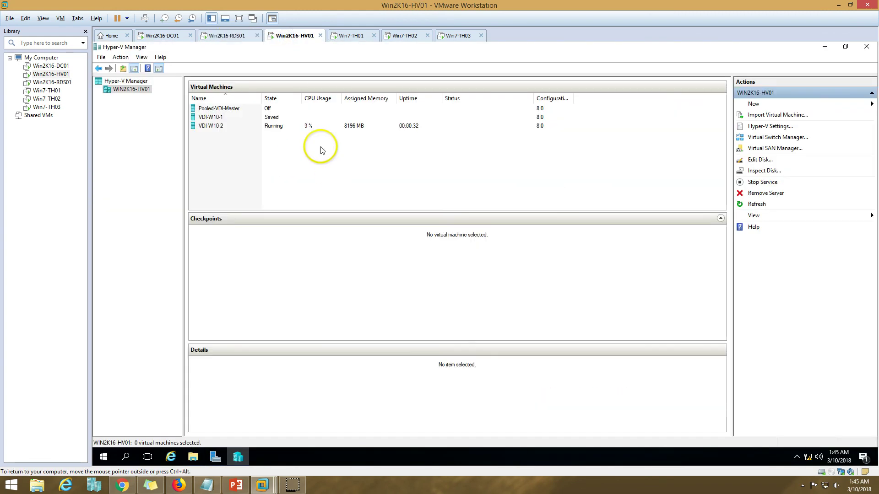
# Step: On Win2K16-RDS01, bring the Create Collection progress forward and close it once VDI-Pooled finishes
pyautogui.click(229, 36)
pyautogui.moveTo(216, 456)
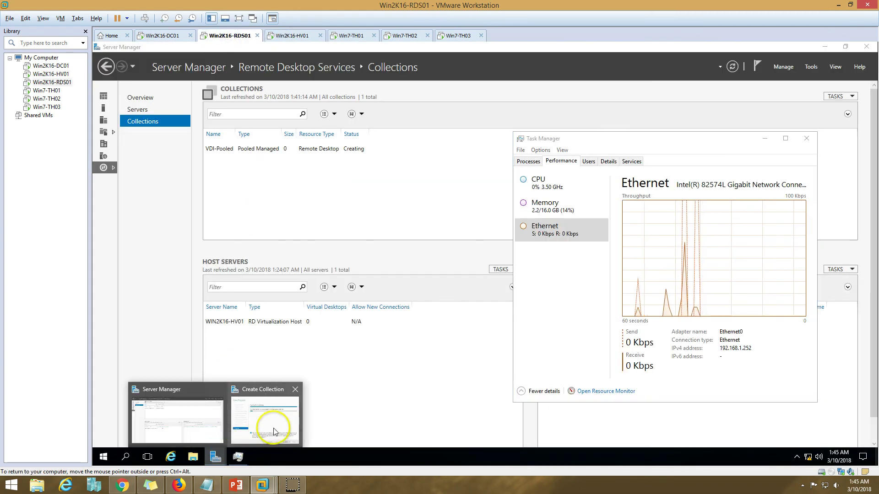
pyautogui.click(269, 425)
pyautogui.click(765, 141)
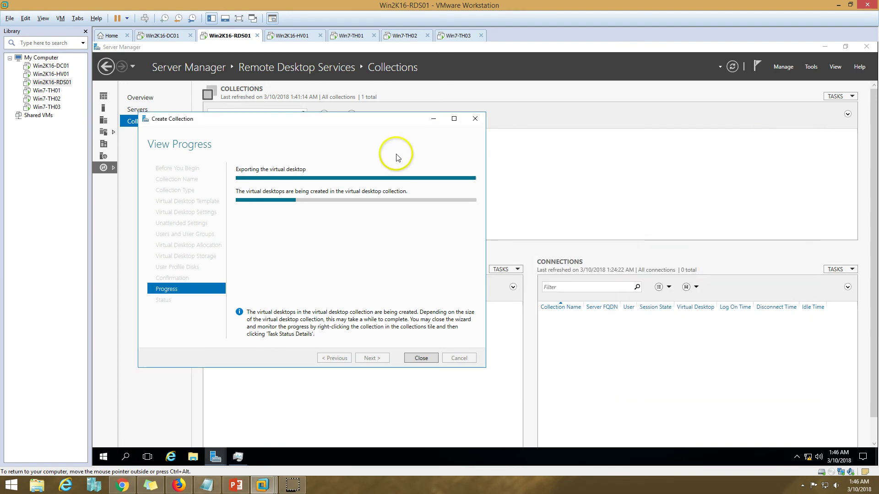
pyautogui.click(298, 35)
pyautogui.click(229, 36)
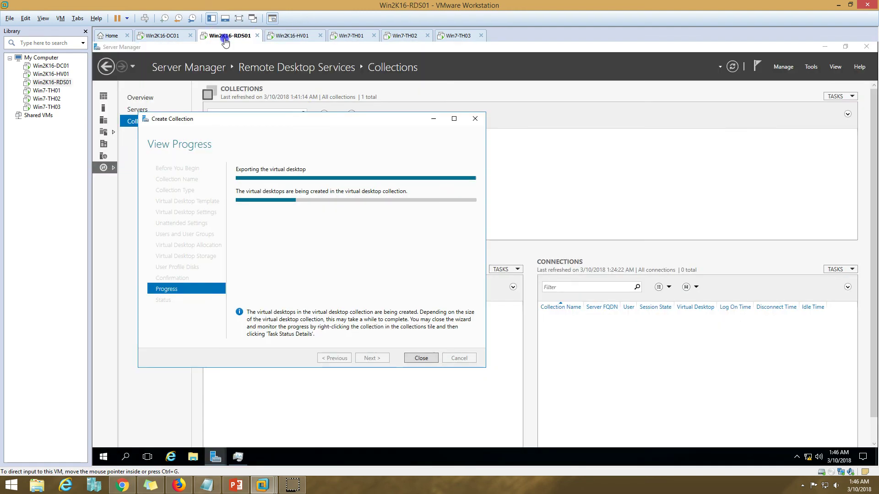
pyautogui.moveTo(449, 138); pyautogui.dragTo(457, 122)
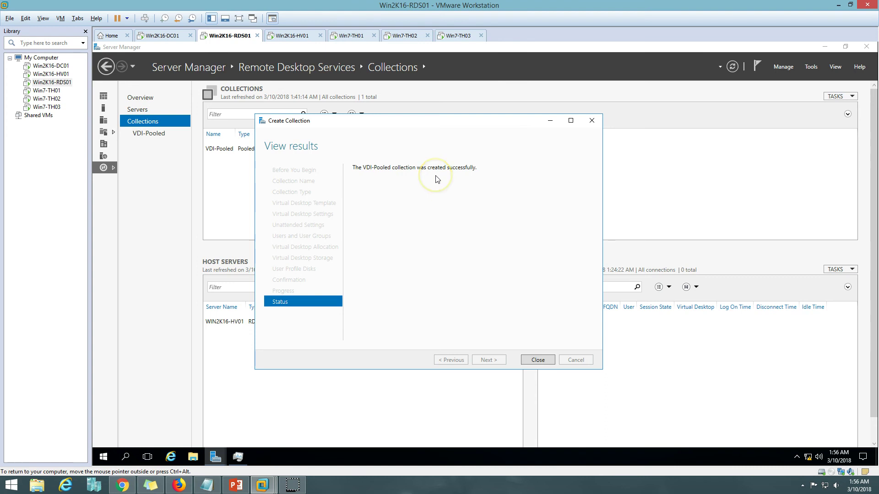
pyautogui.click(538, 360)
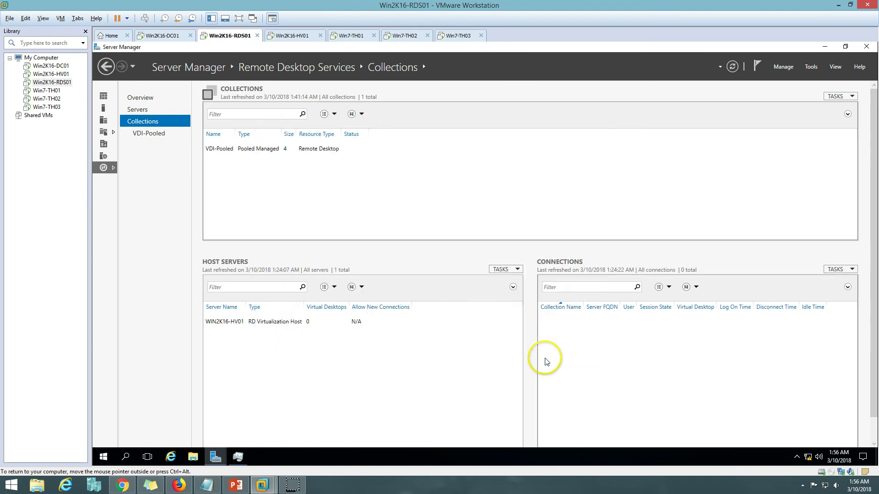
# Step: Refresh the VDI-Pooled collection and review its desktops VDI-W10-1 through VDI-W10-4
pyautogui.click(733, 66)
pyautogui.click(149, 133)
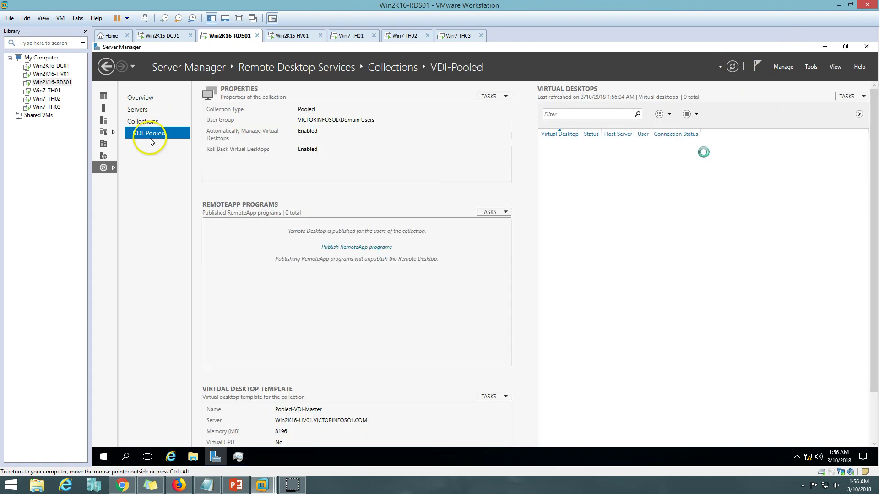
pyautogui.click(732, 66)
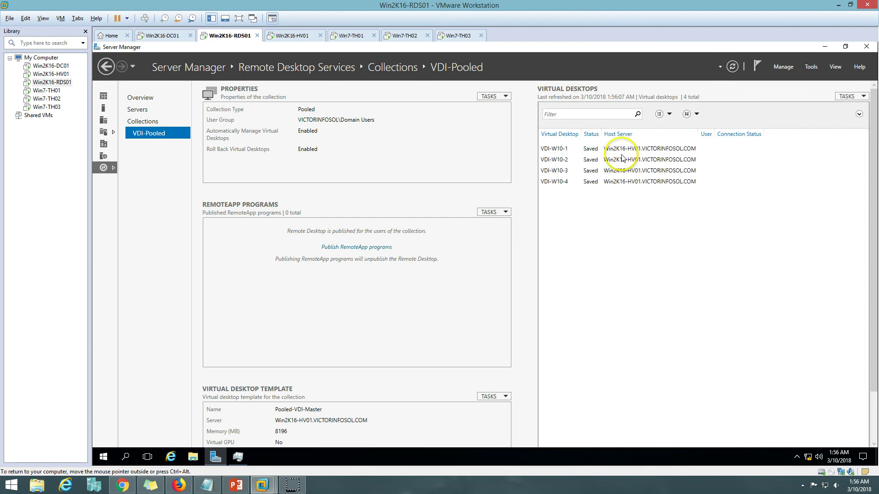
pyautogui.click(625, 148)
pyautogui.click(628, 159)
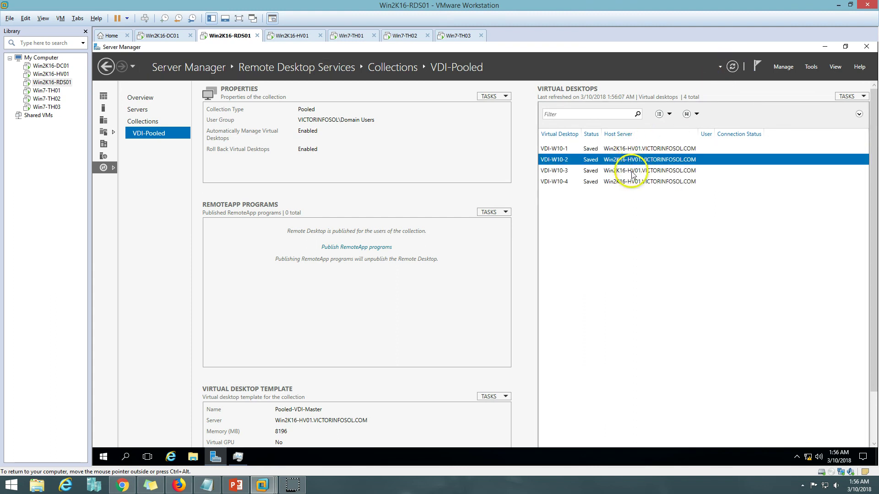
pyautogui.click(631, 171)
pyautogui.click(632, 183)
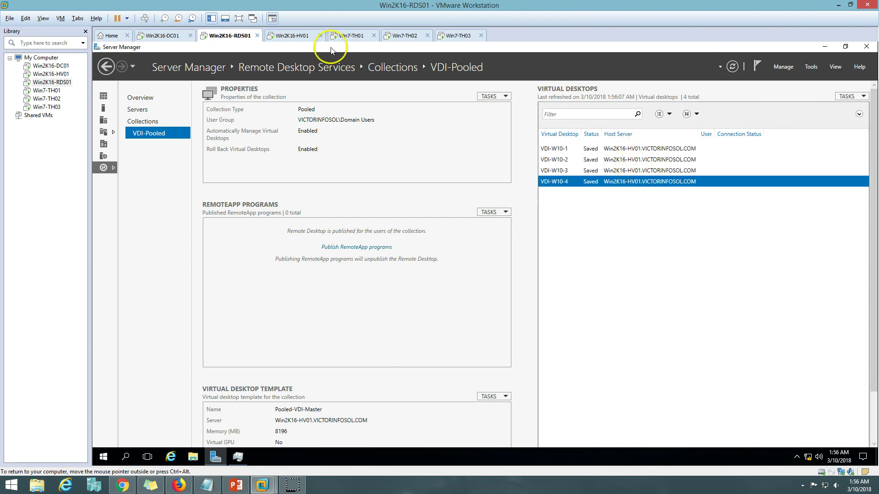
# Step: Refresh the Hyper-V virtual machine list on Win2K16-HV01
pyautogui.click(303, 35)
pyautogui.click(322, 185)
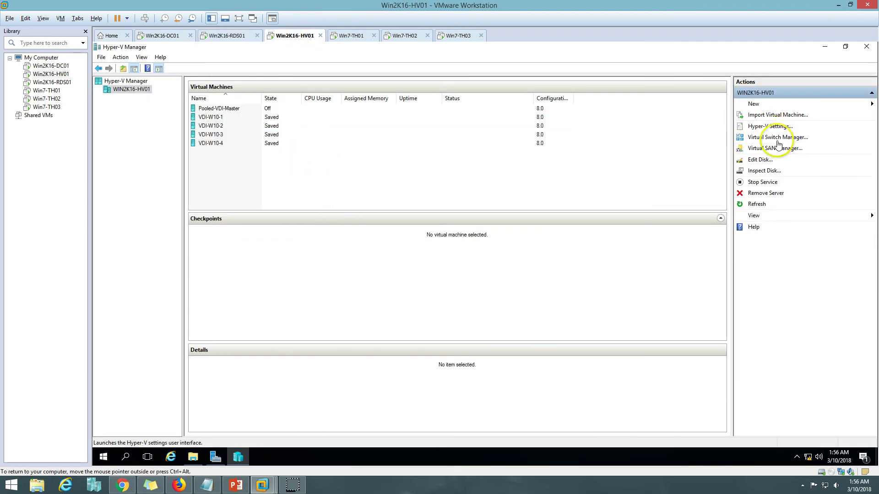
pyautogui.click(760, 204)
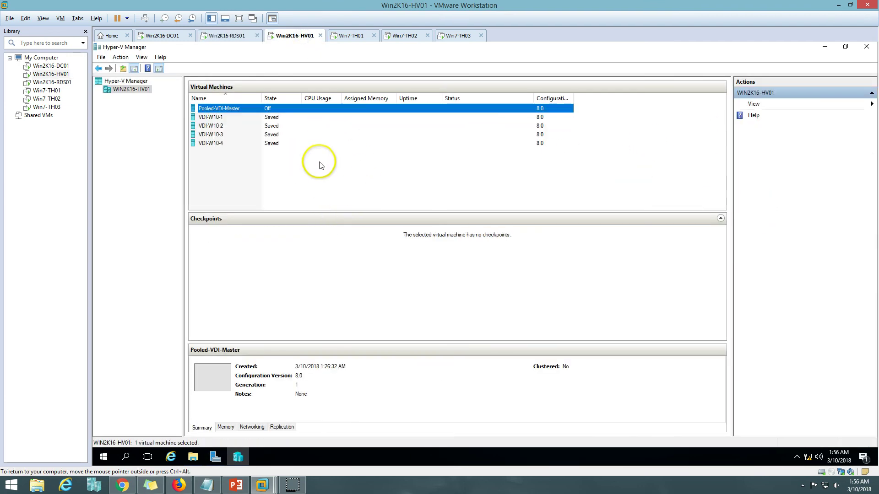
# Step: On Win7-TH01, launch the VDI-Pooled connection, accept the publisher warning, and submit the user's password
pyautogui.click(359, 43)
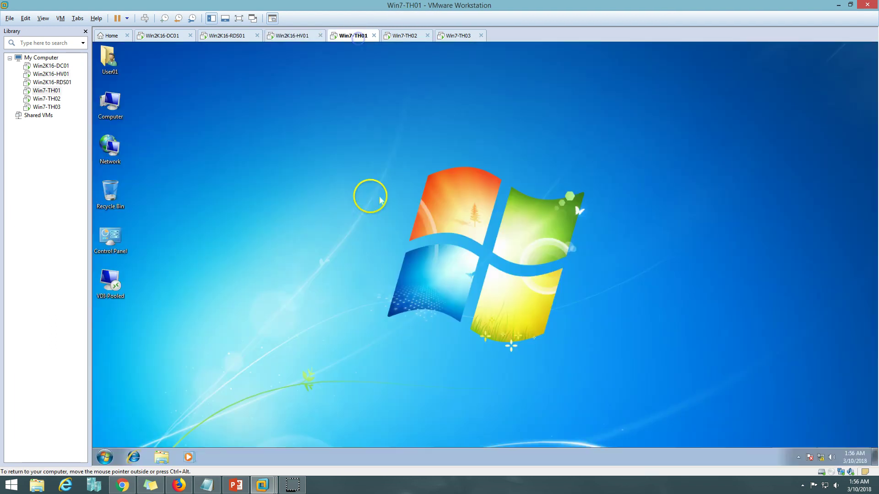
pyautogui.doubleClick(112, 278)
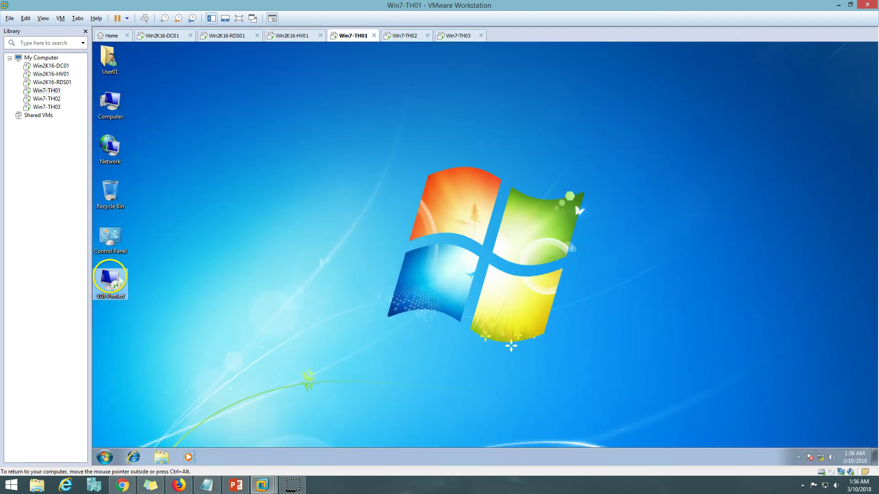
pyautogui.click(539, 298)
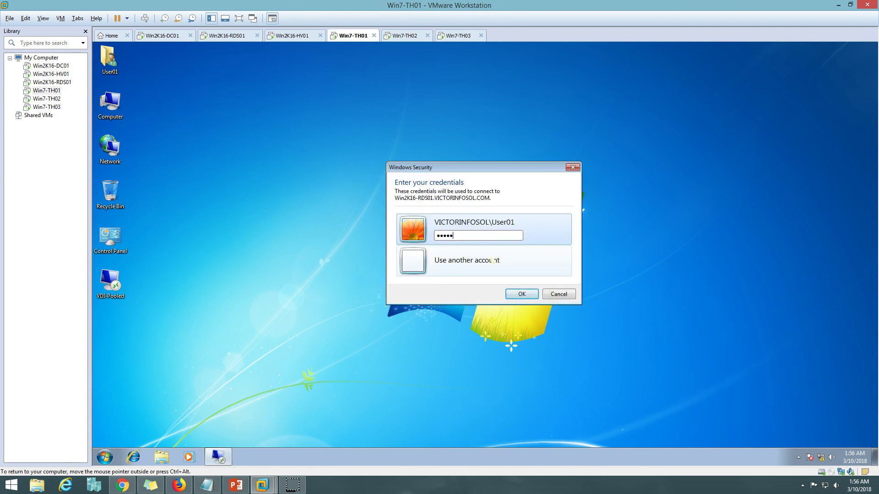
pyautogui.press('Return')
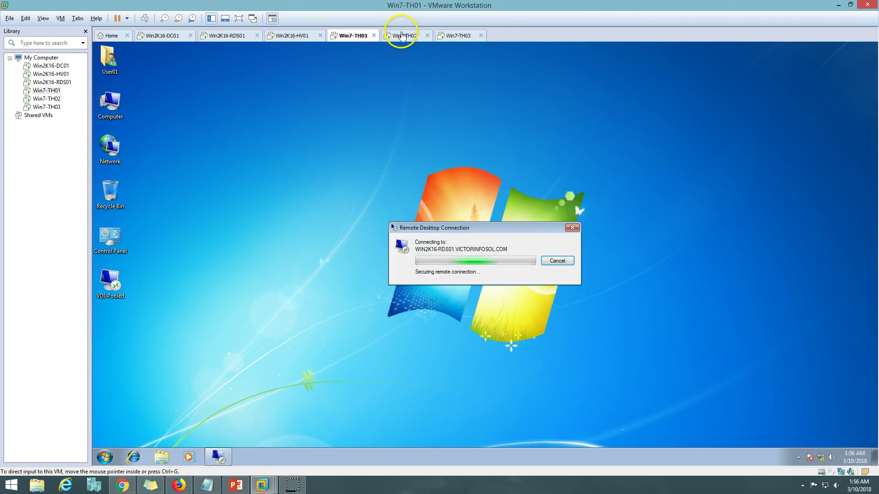
# Step: On Win7-TH02, launch the VDI-Pooled connection and submit the user's credentials
pyautogui.click(399, 35)
pyautogui.click(109, 293)
pyautogui.doubleClick(109, 294)
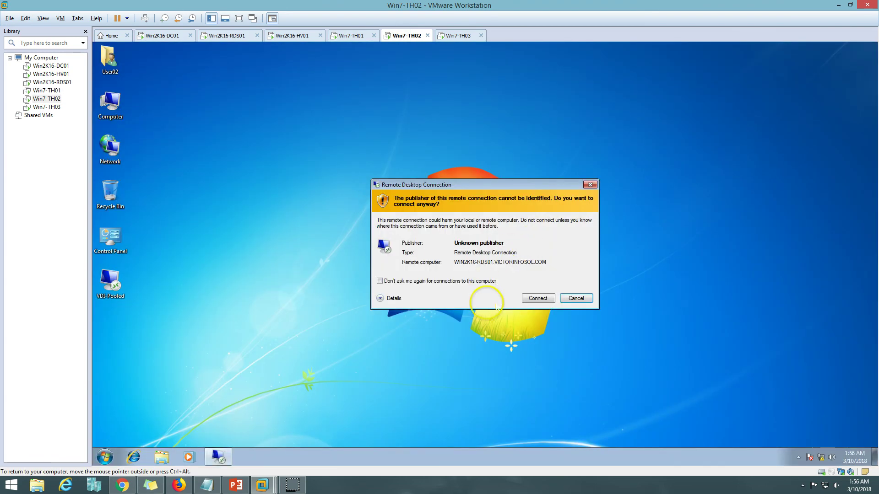
pyautogui.click(535, 298)
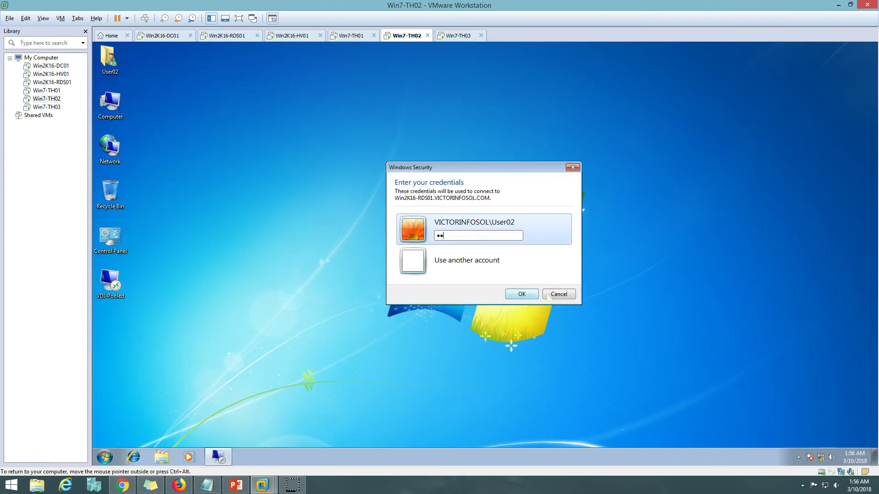
pyautogui.press('Return')
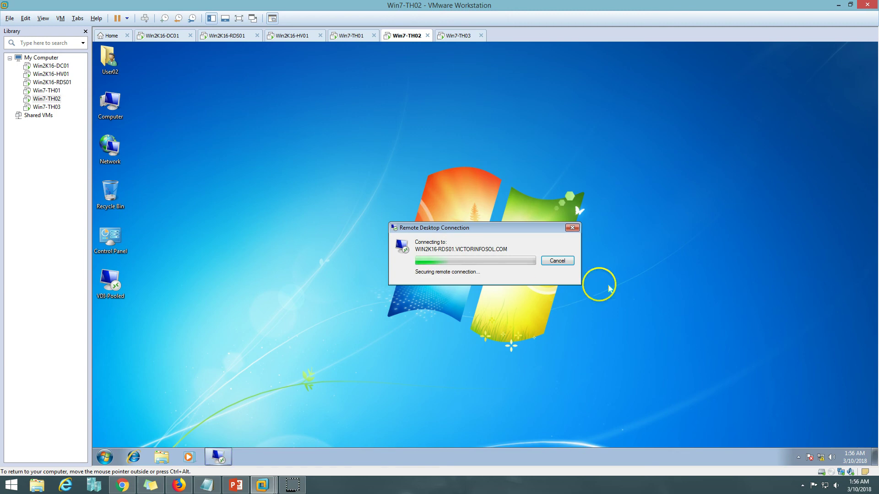
# Step: Connect Win7-TH03 to VDI-Pooled, check all three thin clients' progress, then go to Win2K16-HV01
pyautogui.click(458, 35)
pyautogui.doubleClick(110, 282)
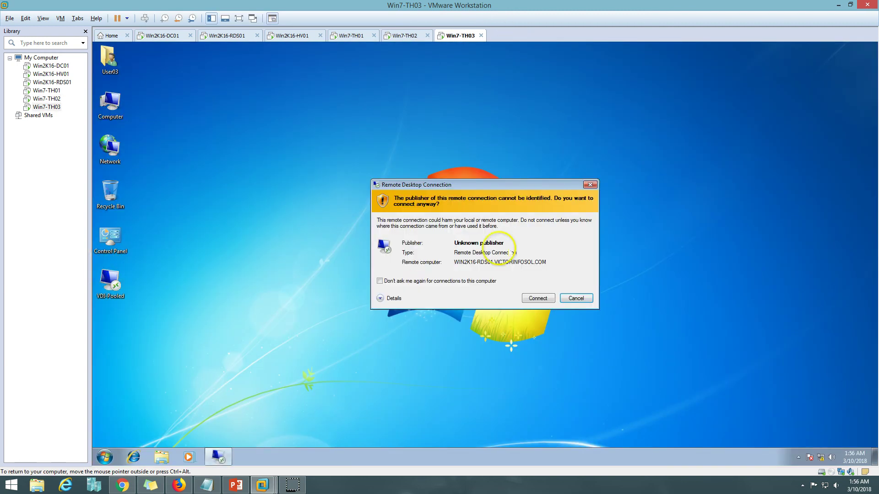
pyautogui.click(540, 301)
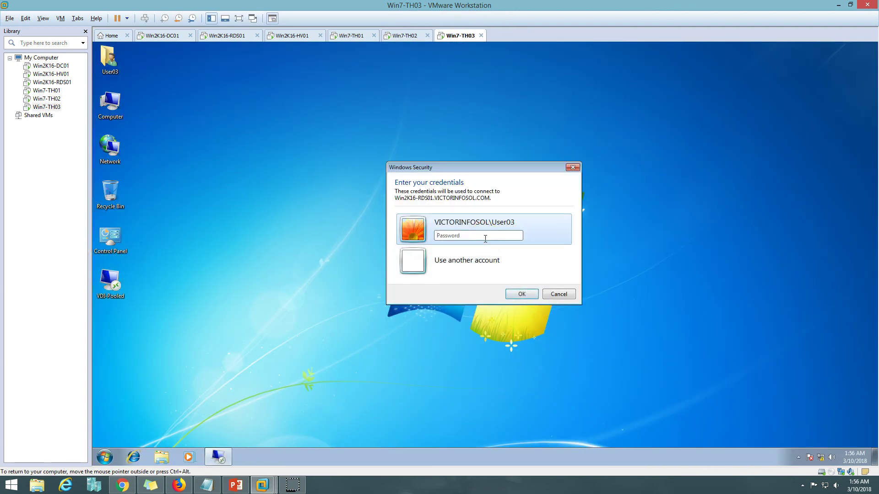
pyautogui.press('Return')
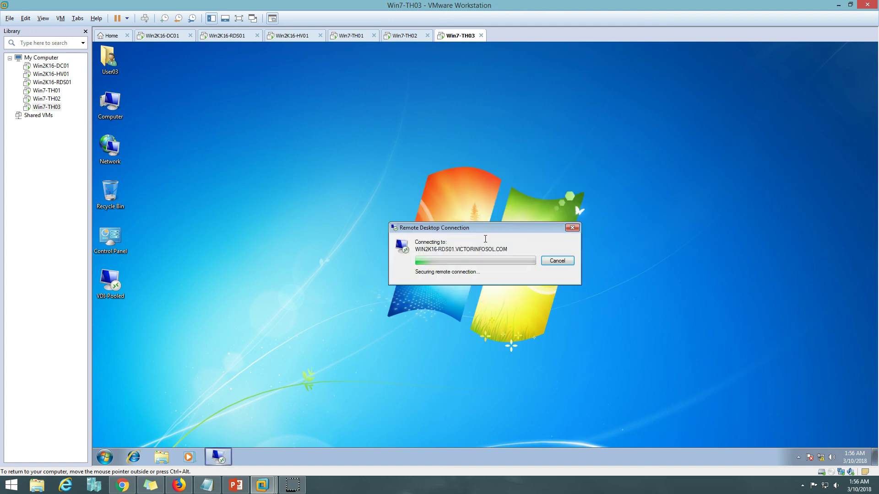
pyautogui.click(346, 36)
pyautogui.click(400, 35)
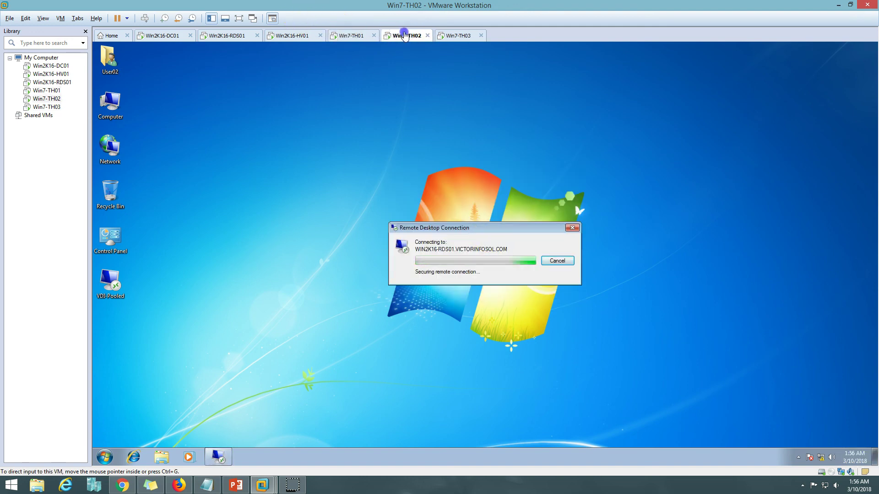
pyautogui.click(453, 36)
pyautogui.click(291, 35)
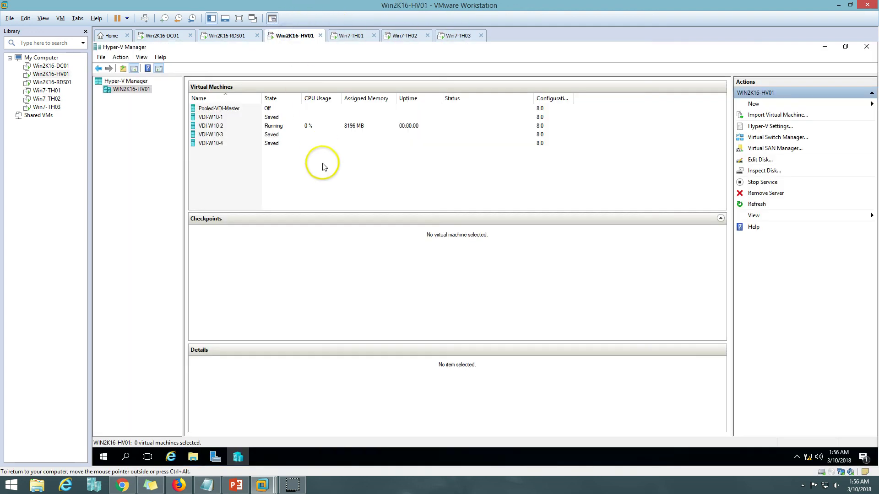
# Step: Inspect the running VDI-W10-2, check Win7-TH01 and TH03 progress, and refresh the Hyper-V VM list
pyautogui.click(290, 130)
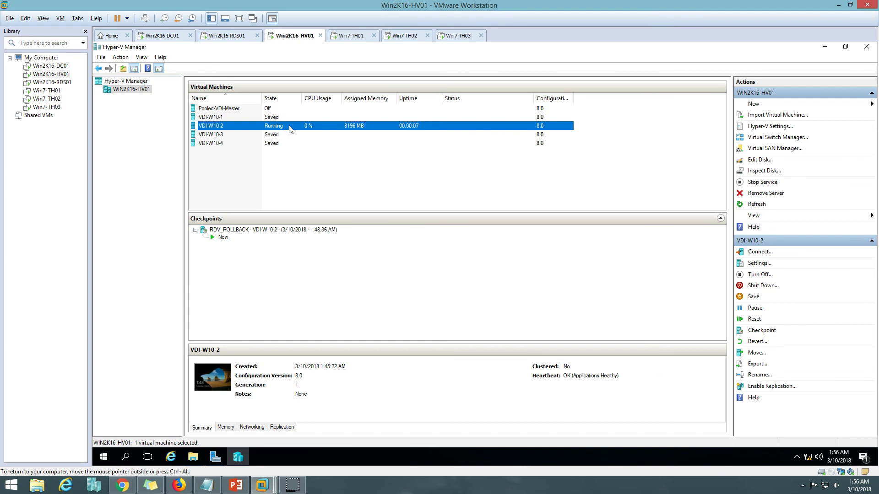
pyautogui.click(351, 35)
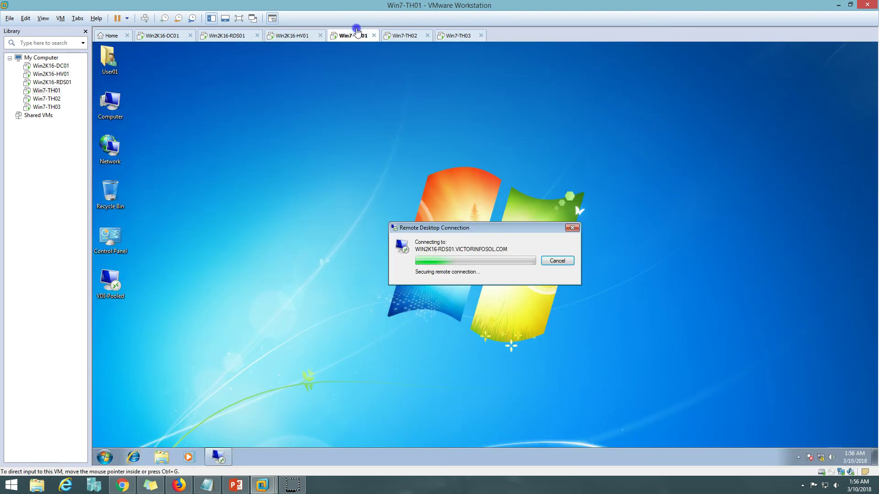
pyautogui.click(450, 36)
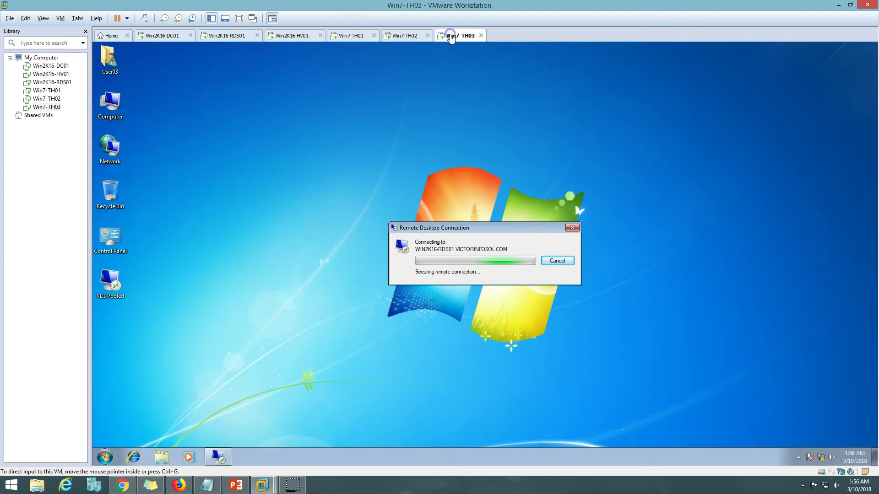
pyautogui.click(299, 36)
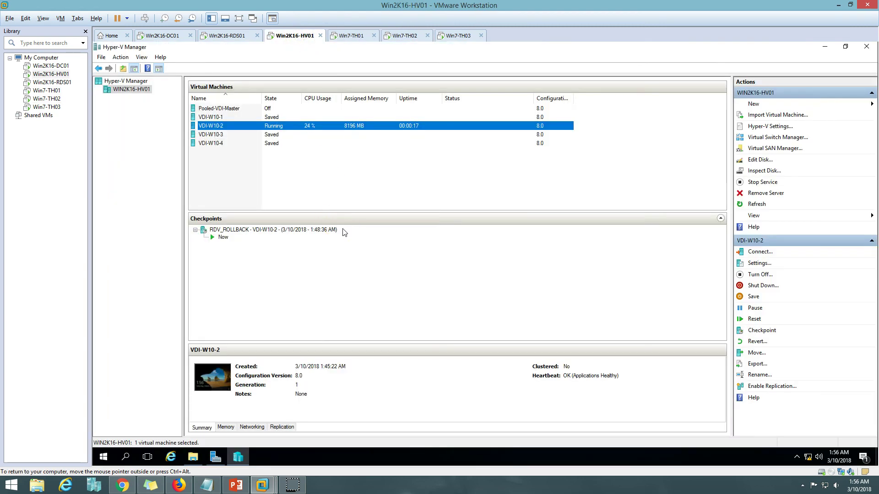
pyautogui.click(759, 204)
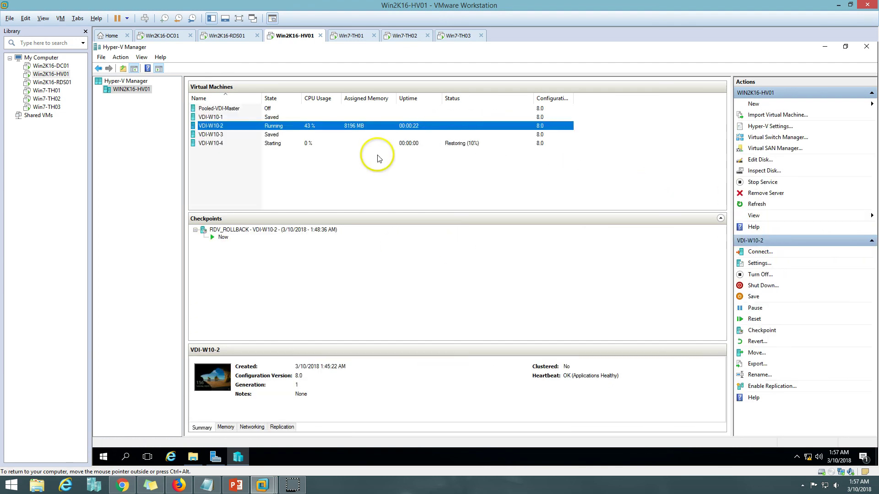
# Step: Inspect the starting VDI-W10-4, check each thin client's connection, and refresh the VM list again
pyautogui.click(311, 145)
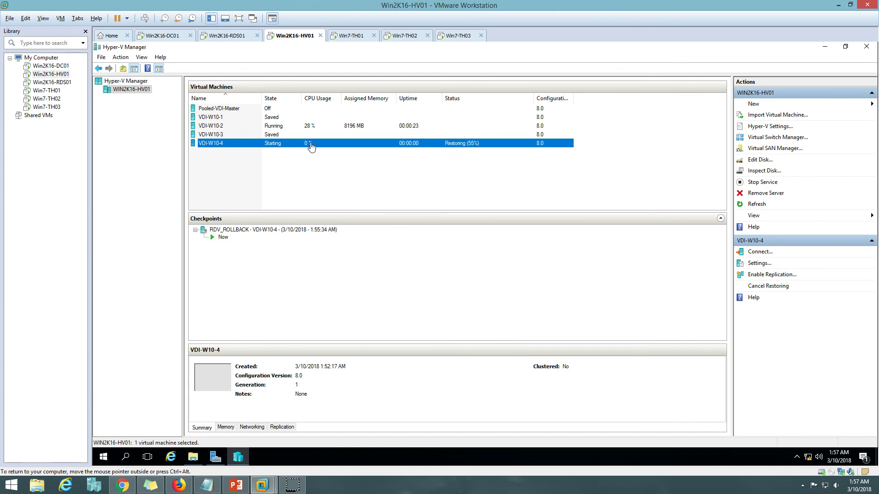
pyautogui.click(404, 35)
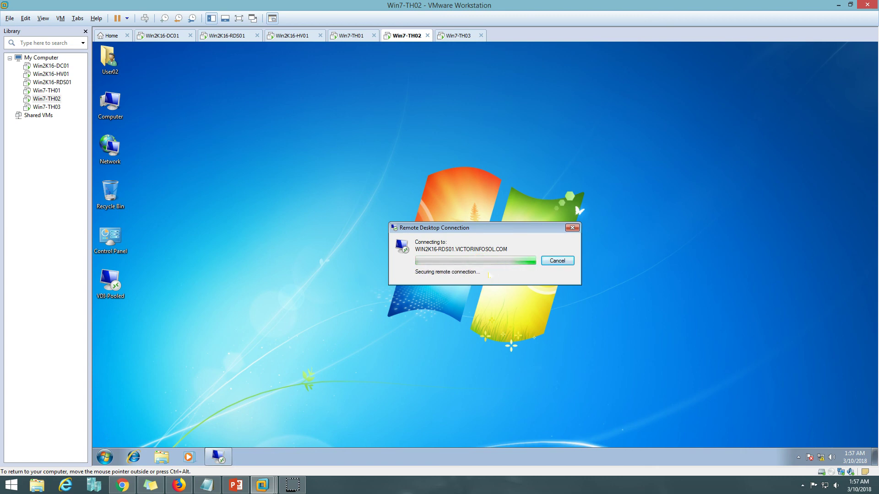
pyautogui.click(358, 35)
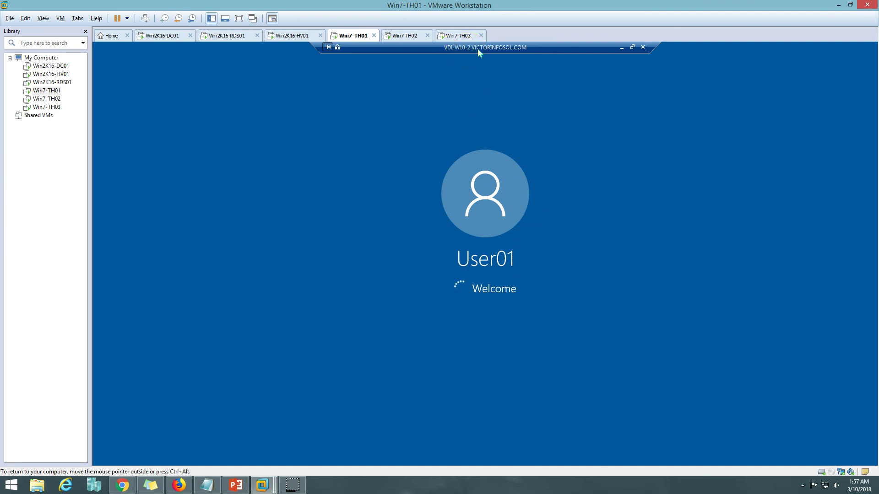
pyautogui.click(405, 35)
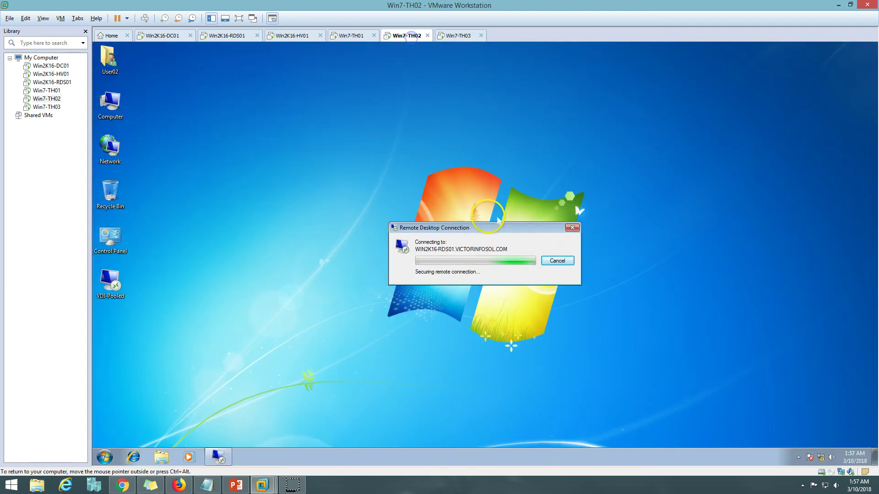
pyautogui.click(458, 36)
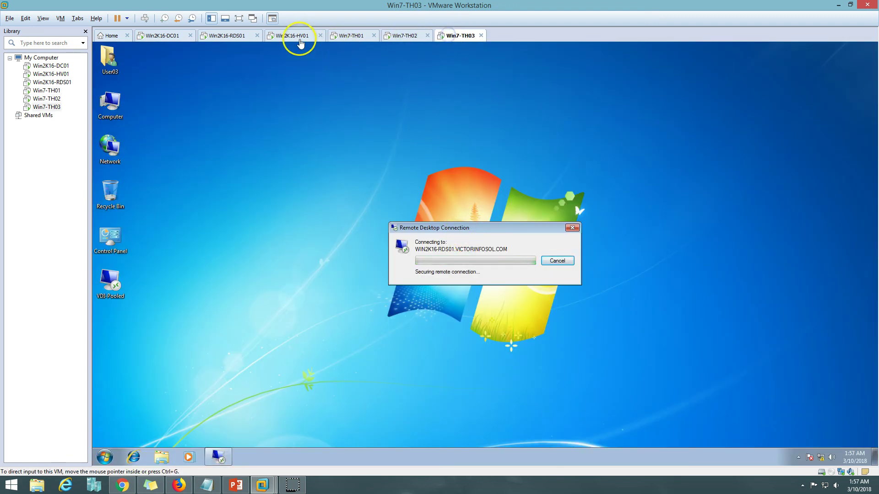
pyautogui.click(295, 36)
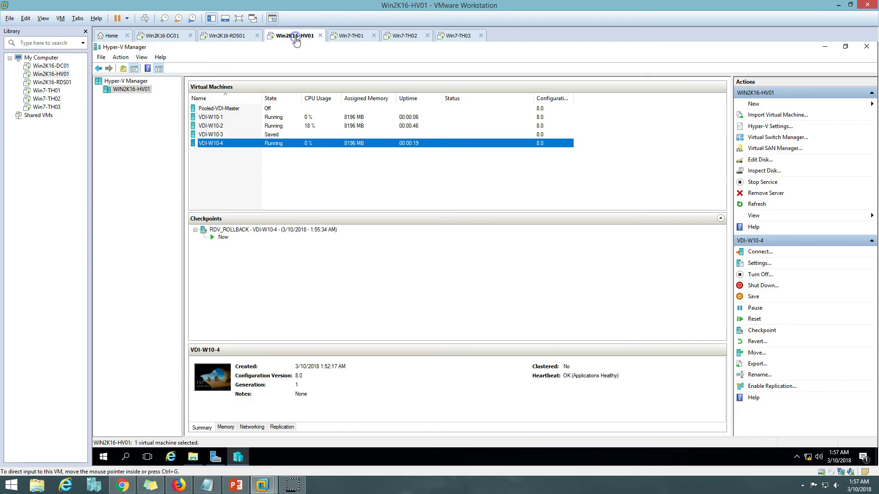
pyautogui.click(757, 204)
# Step: Review VDI-W10-1, VDI-W10-2 and VDI-W10-4 on the host and each thin client's session
pyautogui.click(304, 117)
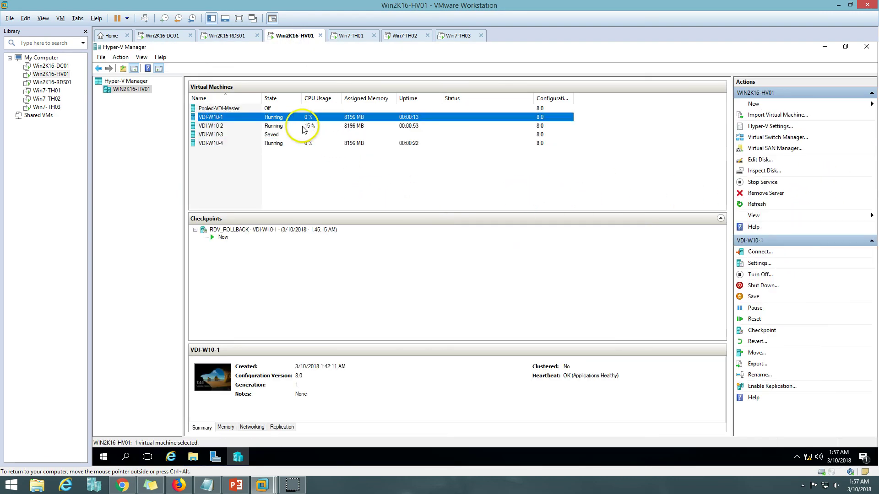
pyautogui.click(303, 127)
pyautogui.click(307, 144)
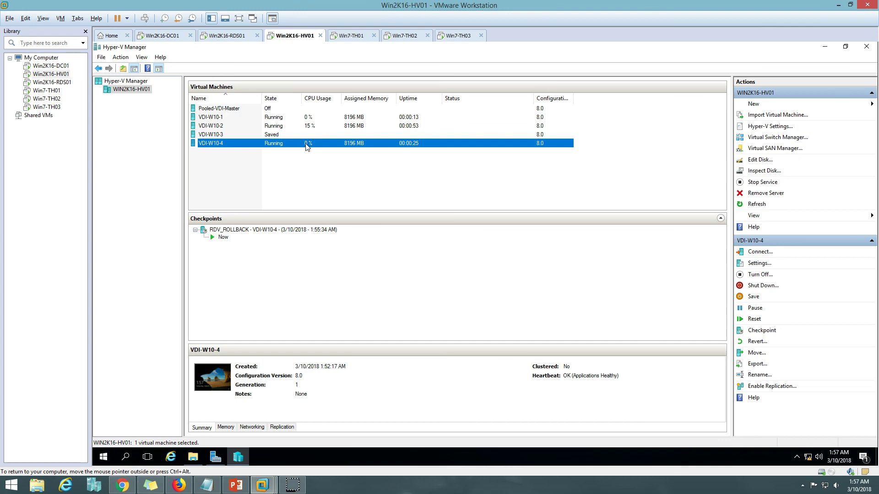
pyautogui.click(355, 37)
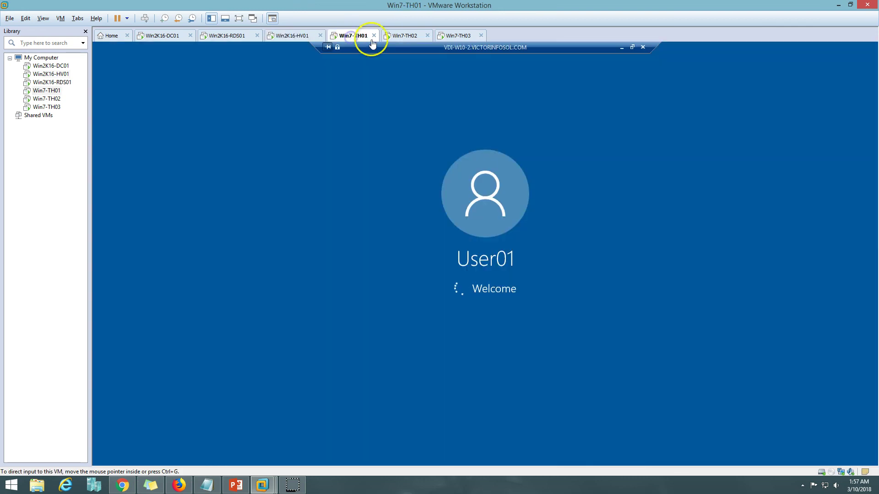
pyautogui.click(403, 36)
pyautogui.click(450, 37)
pyautogui.click(403, 36)
pyautogui.click(352, 37)
pyautogui.click(293, 36)
# Step: Refresh VDI-Pooled's virtual desktops on RDS01, inspect VDI-W10-2's session, and recheck the thin clients
pyautogui.click(237, 36)
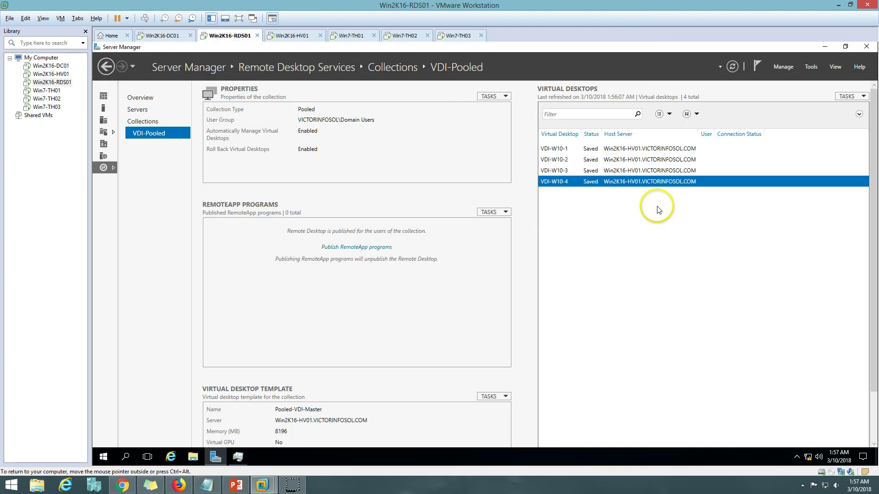
pyautogui.click(732, 66)
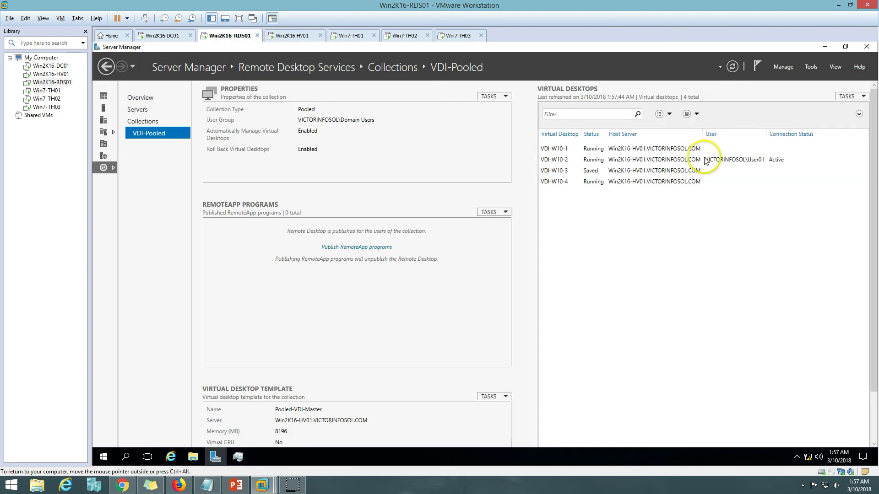
pyautogui.click(705, 160)
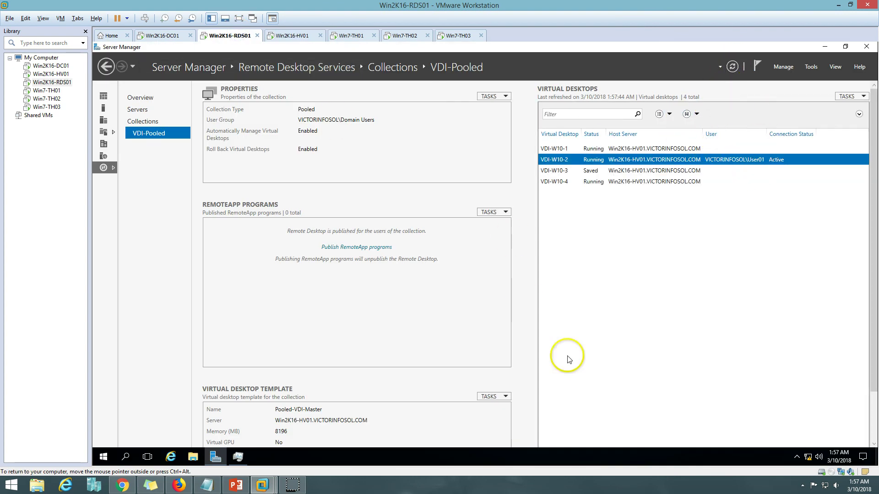
pyautogui.click(404, 35)
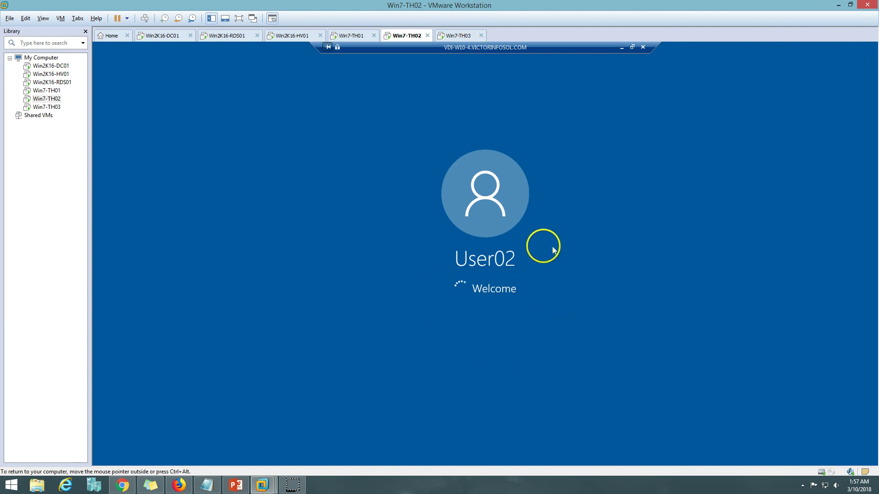
pyautogui.click(453, 35)
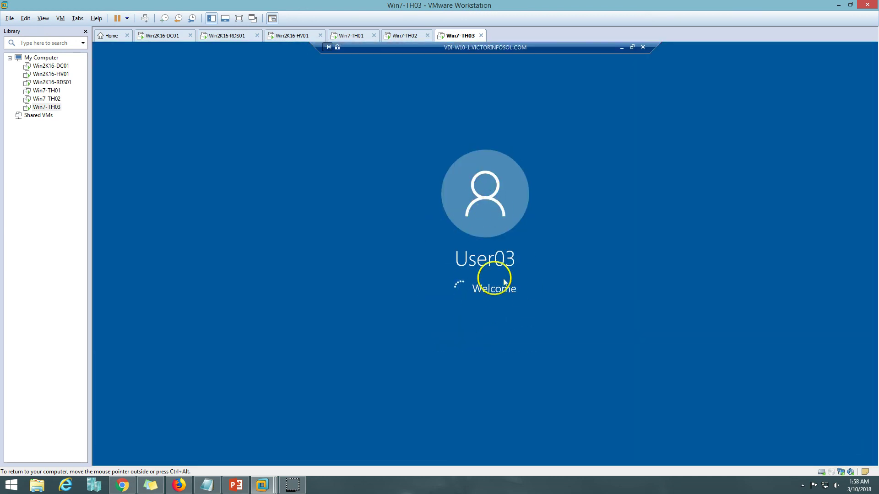
pyautogui.click(410, 35)
pyautogui.click(358, 35)
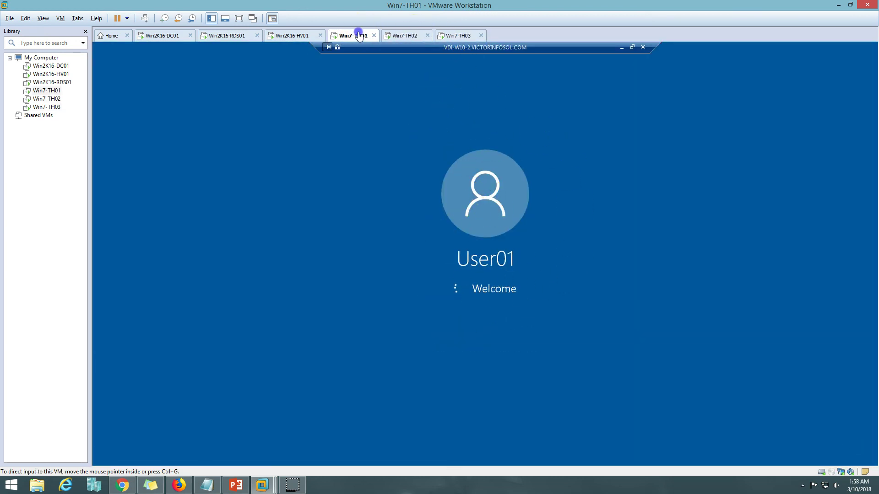
pyautogui.click(412, 36)
pyautogui.click(446, 35)
# Step: Refresh the collection's desktop list and inspect the sessions on VDI-W10-1, VDI-W10-2 and VDI-W10-4
pyautogui.click(225, 37)
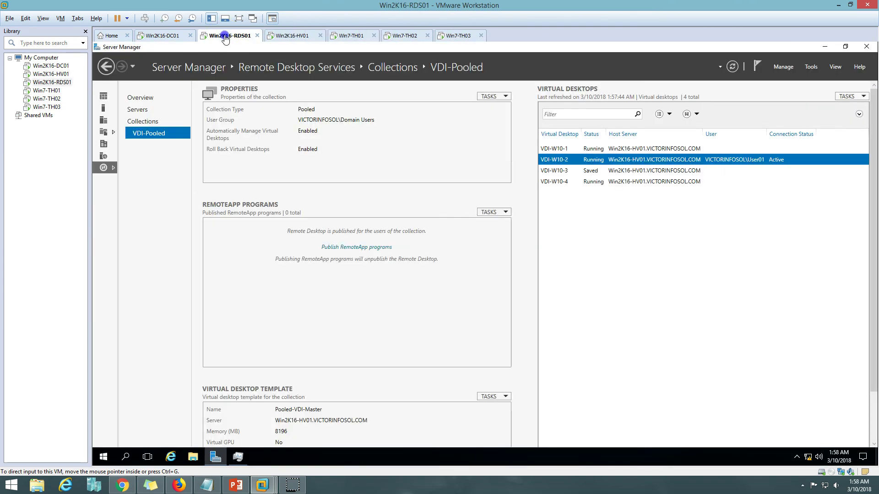
pyautogui.click(288, 36)
pyautogui.click(233, 36)
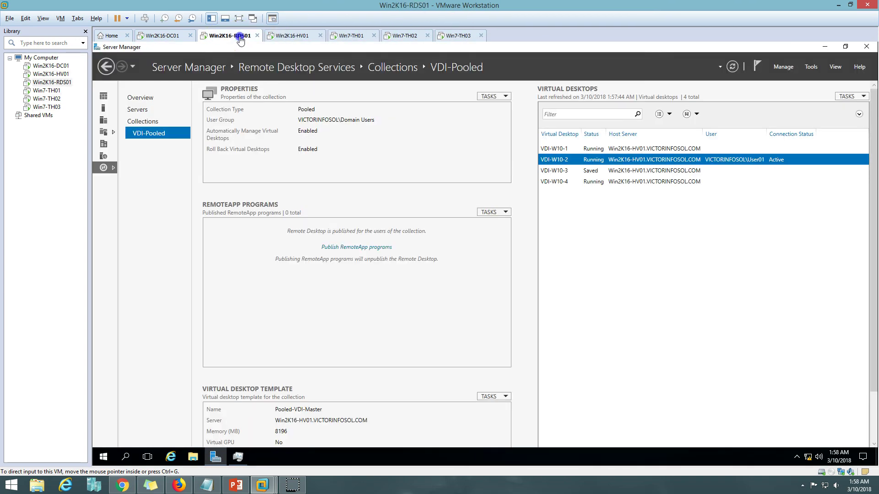
pyautogui.click(733, 67)
pyautogui.click(711, 152)
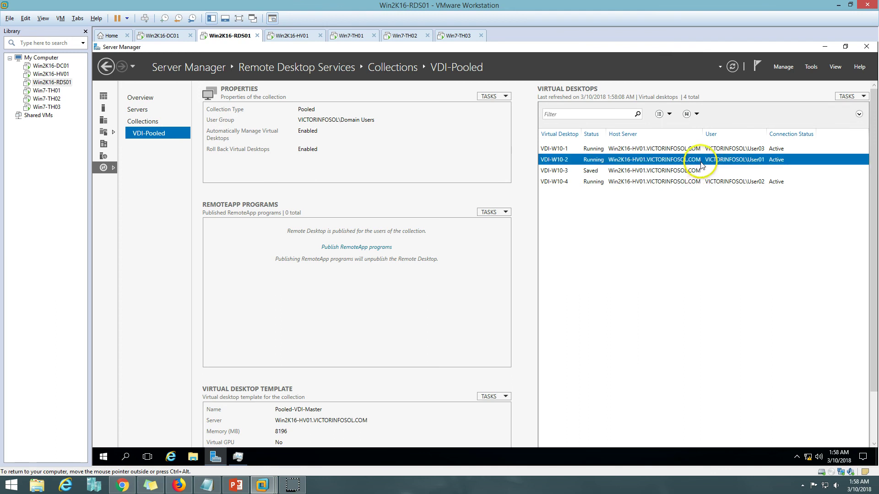
pyautogui.click(709, 161)
pyautogui.click(714, 183)
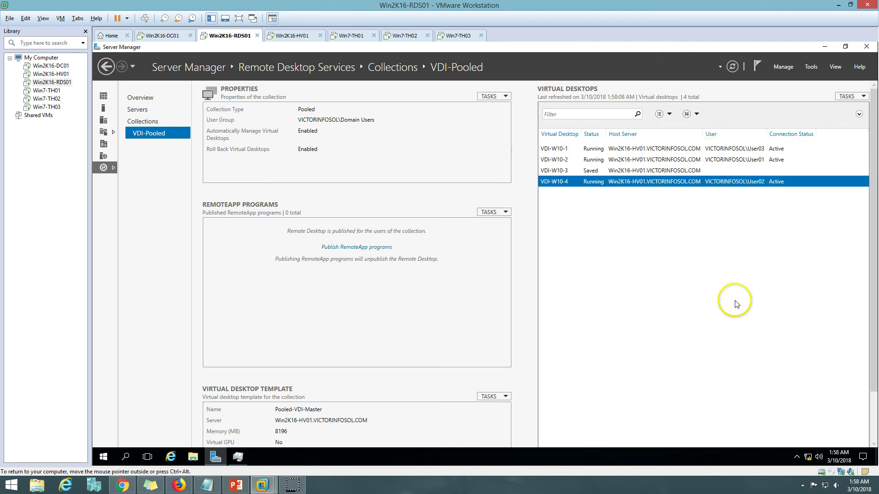
# Step: Toggle Enable save delay on and off in VDI-Pooled's properties, cancel, then switch to Win7-TH01
pyautogui.click(491, 96)
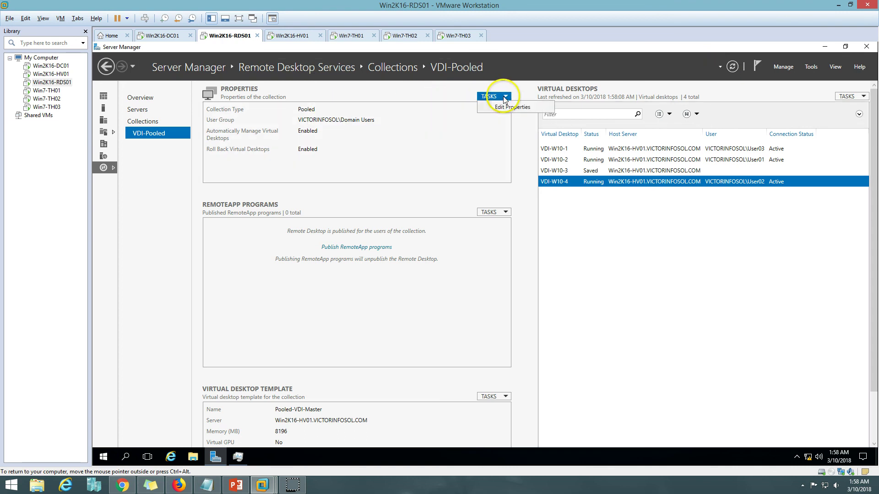
pyautogui.click(509, 108)
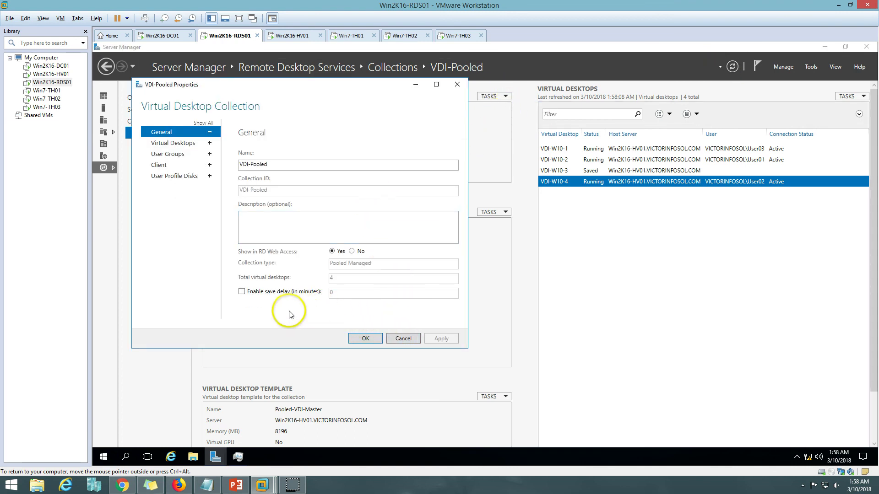
pyautogui.click(242, 292)
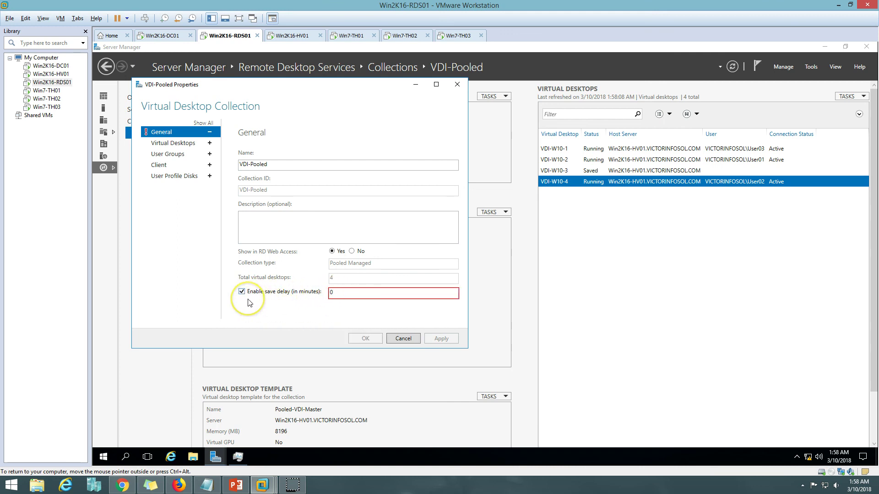
pyautogui.doubleClick(330, 295)
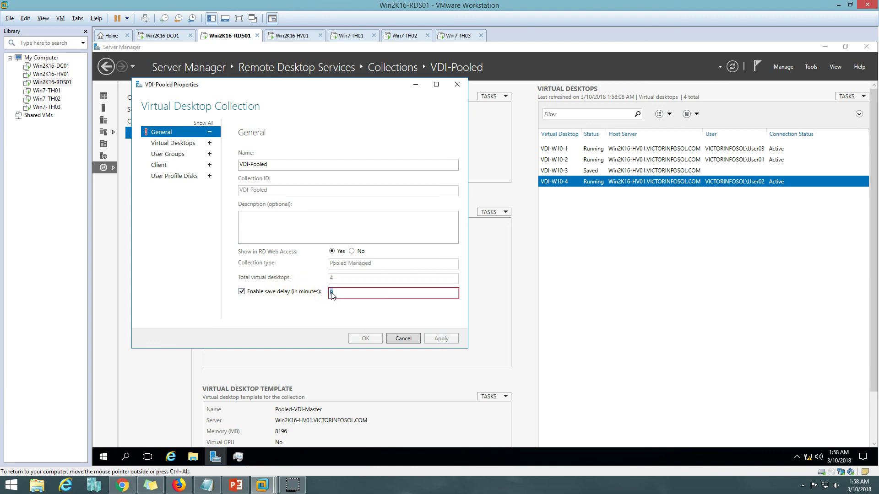
pyautogui.click(308, 293)
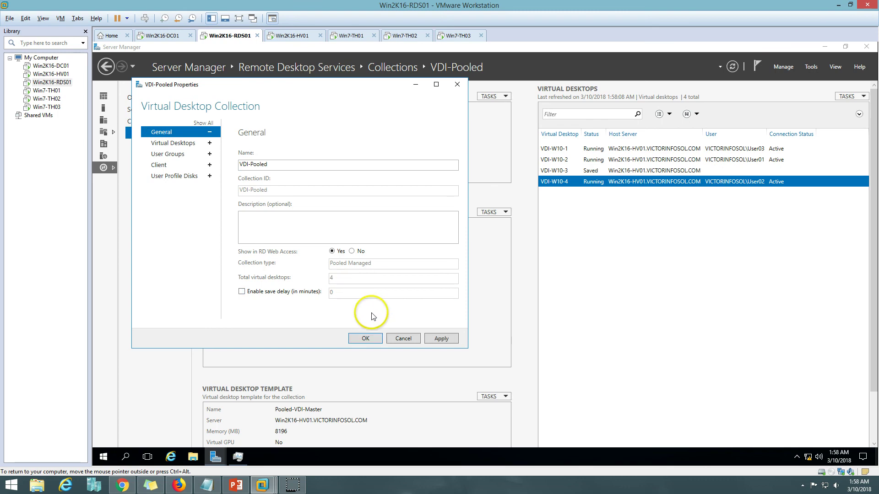
pyautogui.click(402, 339)
pyautogui.click(290, 36)
pyautogui.click(353, 35)
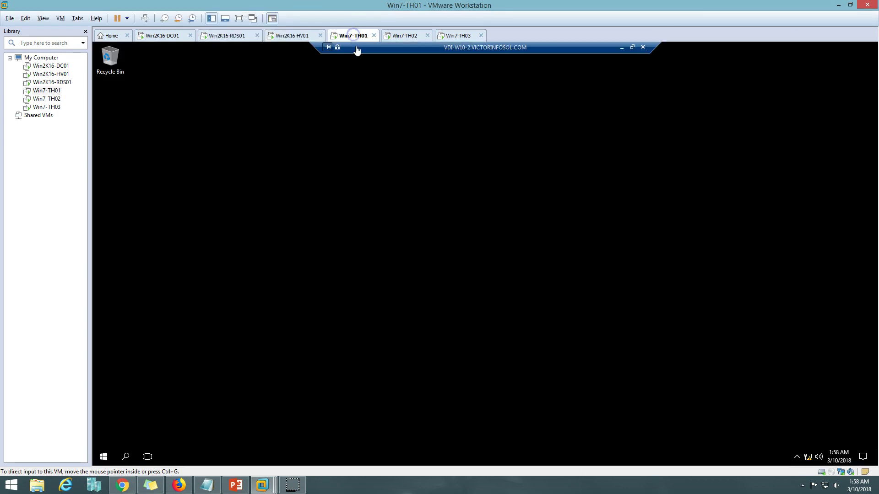
# Step: On Win7-TH01's session, open This PC system properties to read the computer name, VDI-W10-2
pyautogui.click(110, 58)
pyautogui.rightClick(111, 59)
pyautogui.click(130, 65)
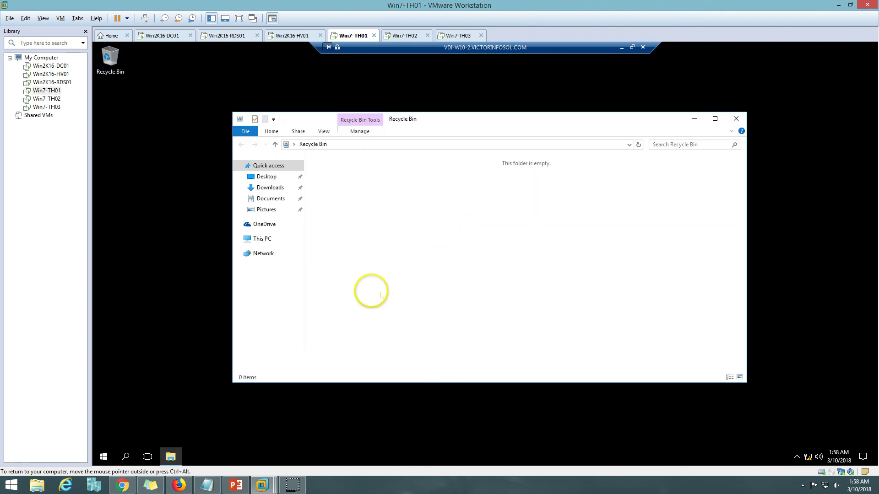
pyautogui.click(268, 239)
pyautogui.rightClick(270, 239)
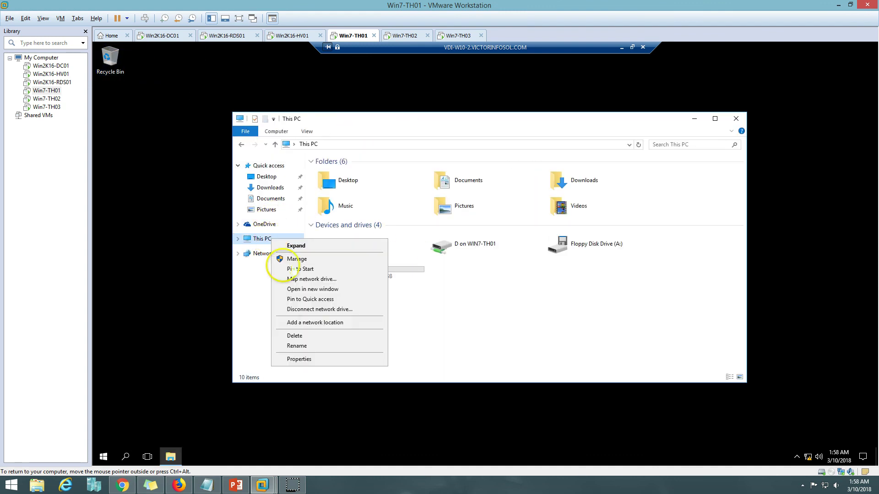
pyautogui.click(322, 360)
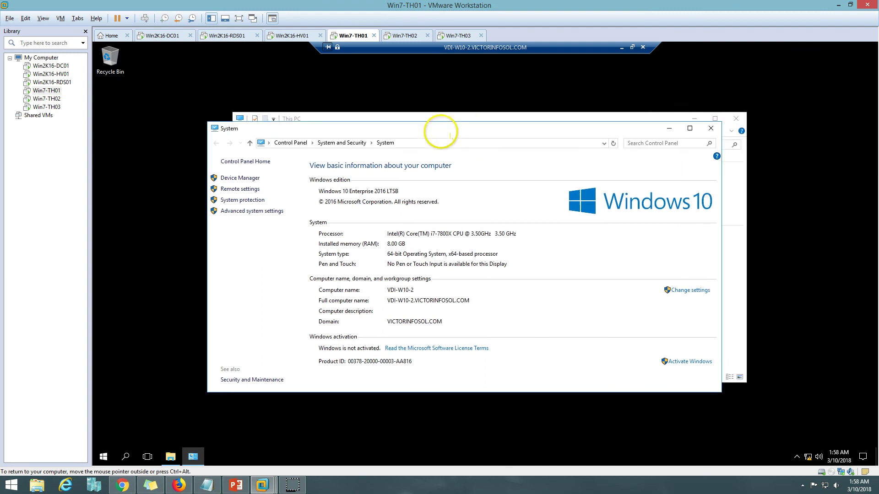
# Step: On Win7-TH02's session, open This PC system properties to confirm the computer name VDI-W10-4
pyautogui.click(405, 35)
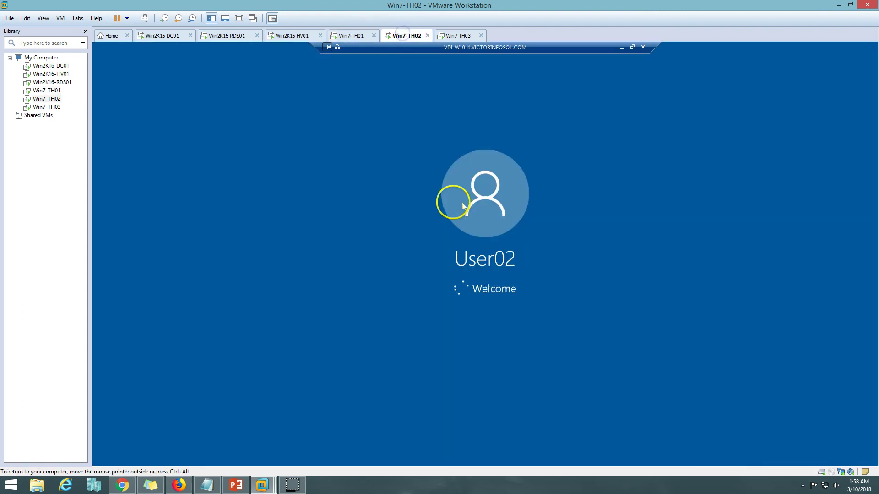
pyautogui.click(456, 35)
pyautogui.click(409, 38)
pyautogui.click(351, 36)
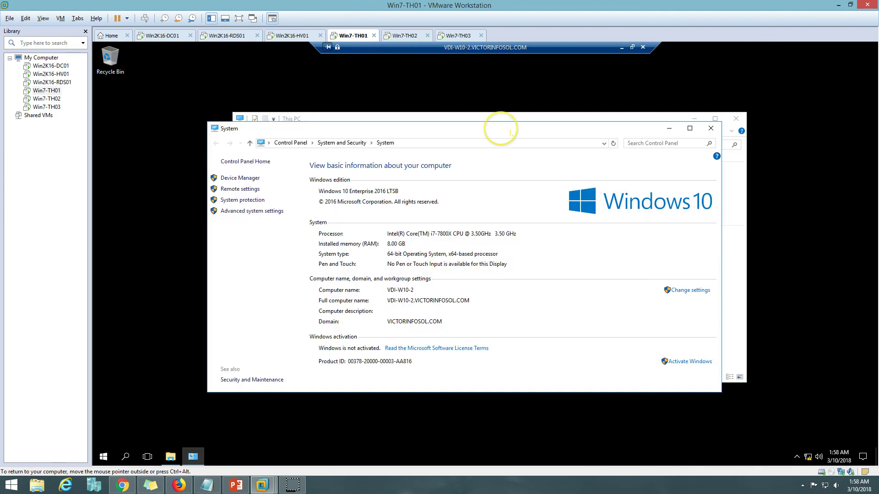
pyautogui.click(410, 37)
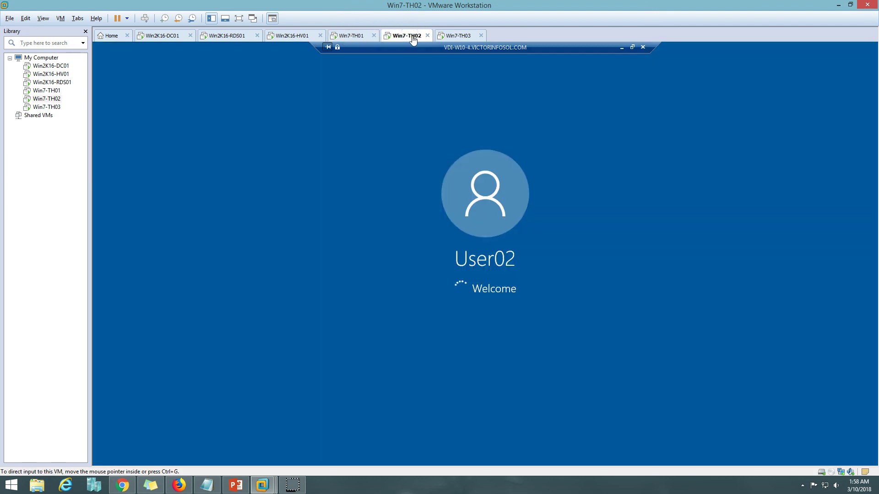
pyautogui.click(456, 36)
pyautogui.click(412, 36)
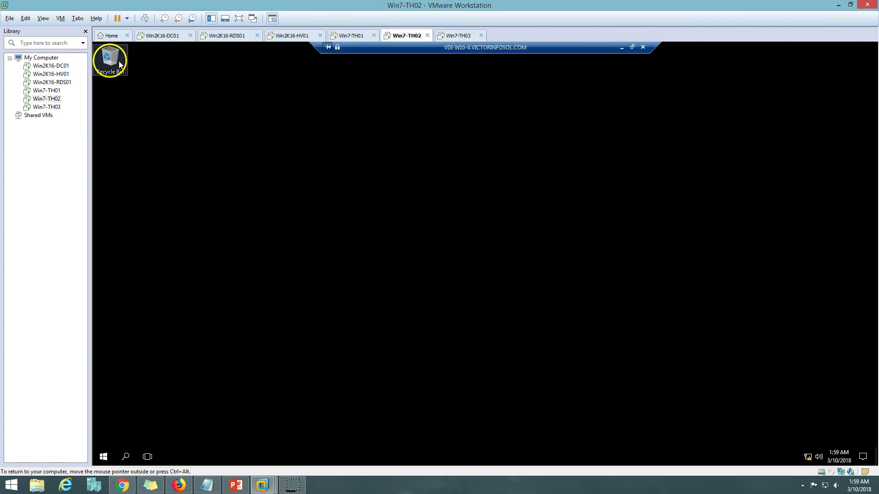
pyautogui.doubleClick(120, 64)
pyautogui.click(265, 224)
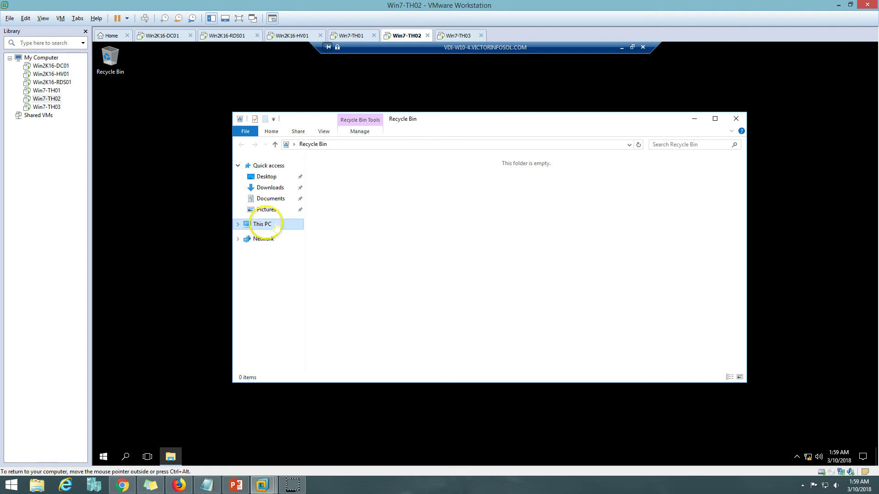
pyautogui.rightClick(262, 225)
pyautogui.click(316, 345)
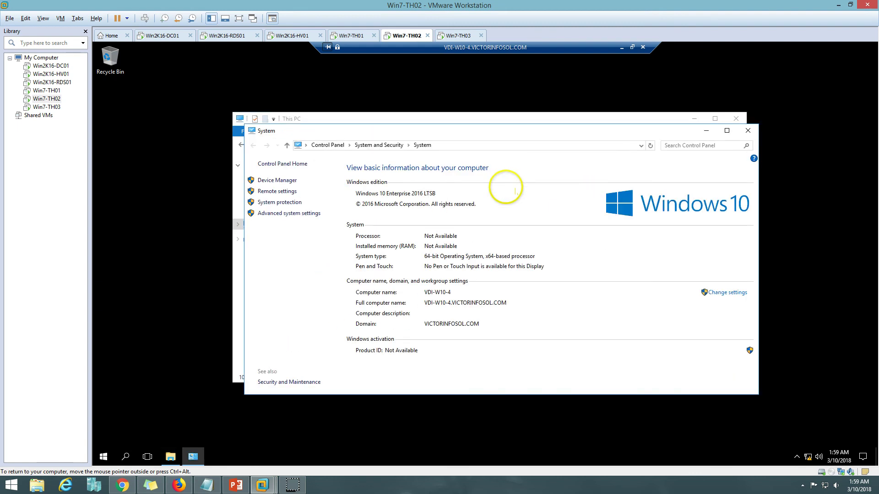
# Step: On Win7-TH03's session, open This PC system properties to confirm VDI-W10-1, dismissing the permission prompt
pyautogui.click(458, 36)
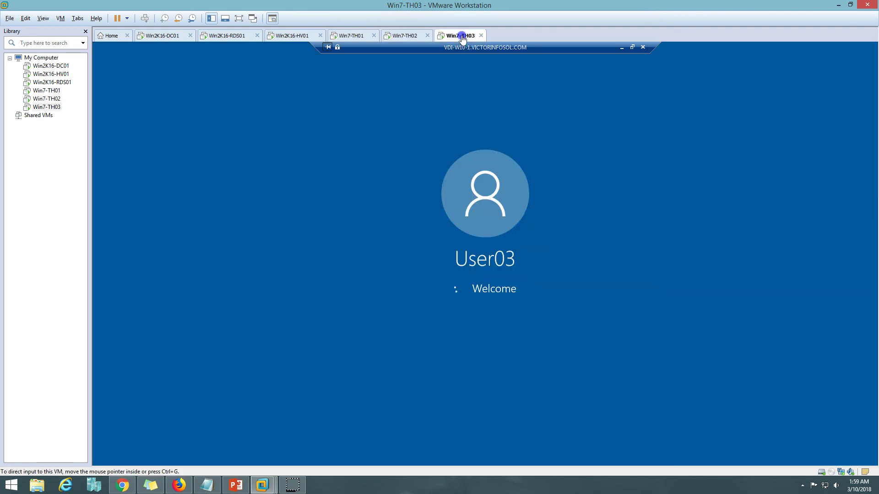
pyautogui.doubleClick(110, 57)
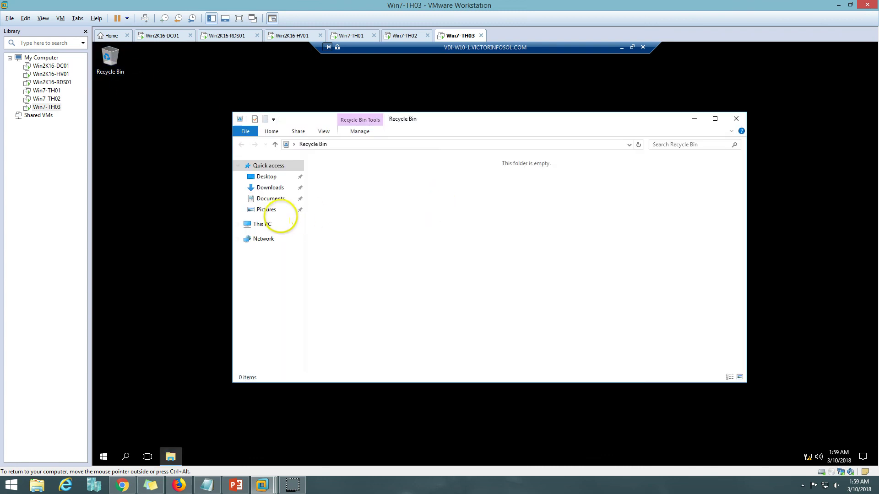
pyautogui.click(277, 224)
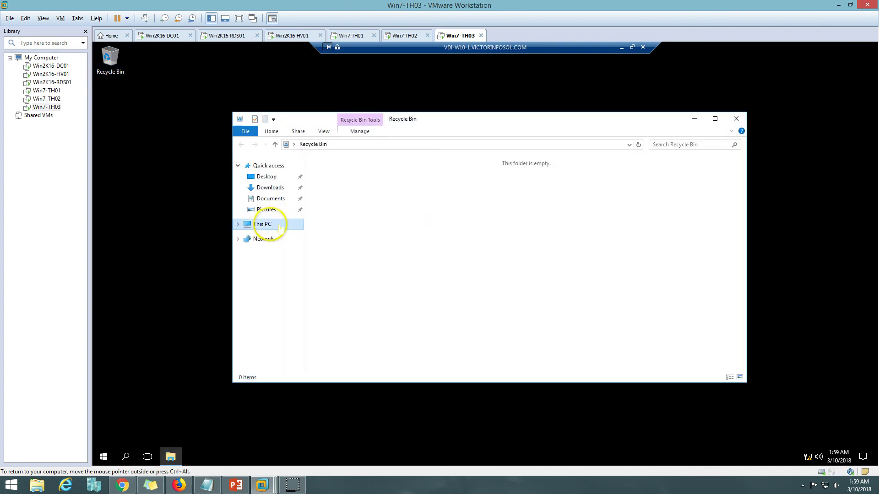
pyautogui.rightClick(279, 226)
pyautogui.click(306, 345)
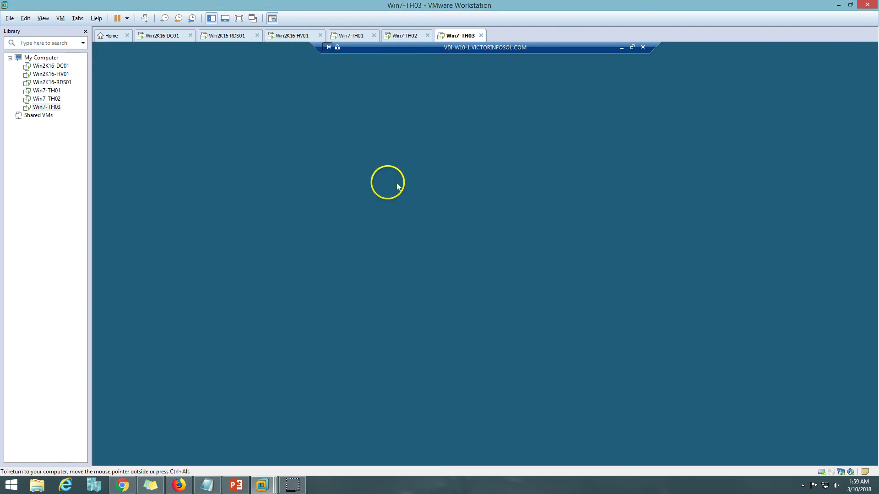
pyautogui.click(567, 370)
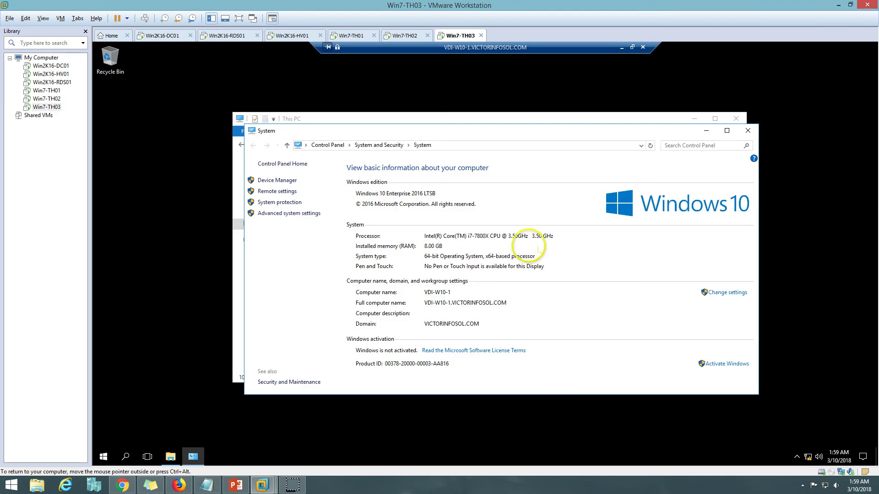
pyautogui.click(403, 36)
# Step: Start the stopped service from the Local Server alert on RDS01's dashboard, then bring PowerPoint forward
pyautogui.click(292, 36)
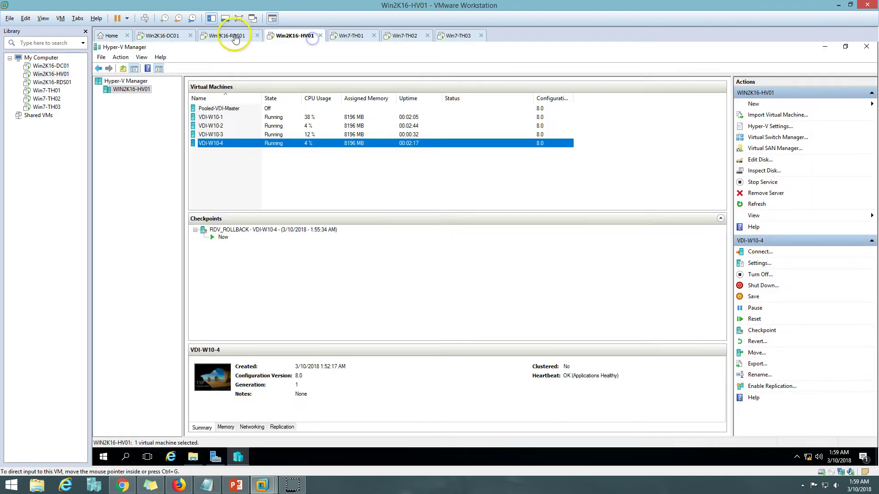
pyautogui.click(229, 35)
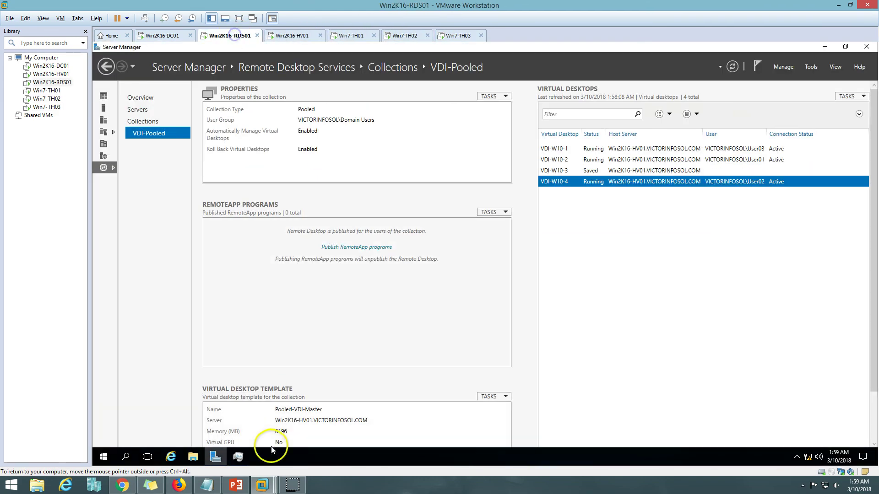
pyautogui.click(105, 96)
pyautogui.click(732, 66)
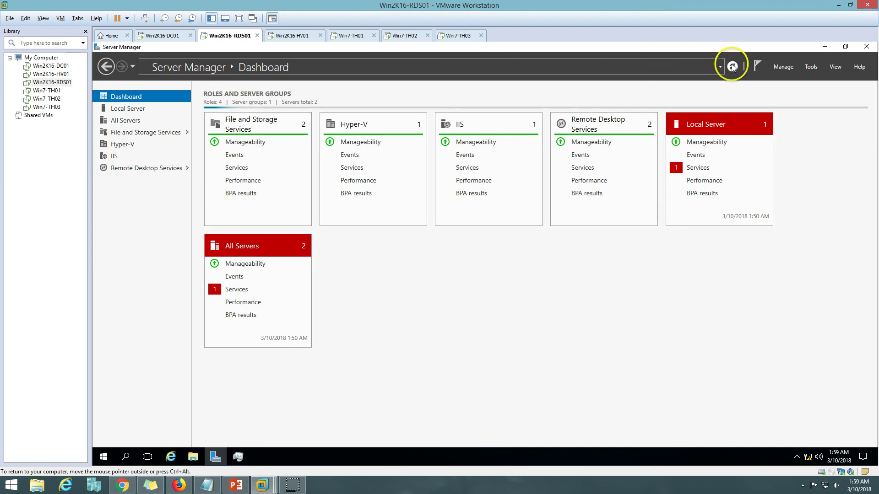
pyautogui.click(698, 166)
pyautogui.rightClick(534, 229)
pyautogui.click(544, 234)
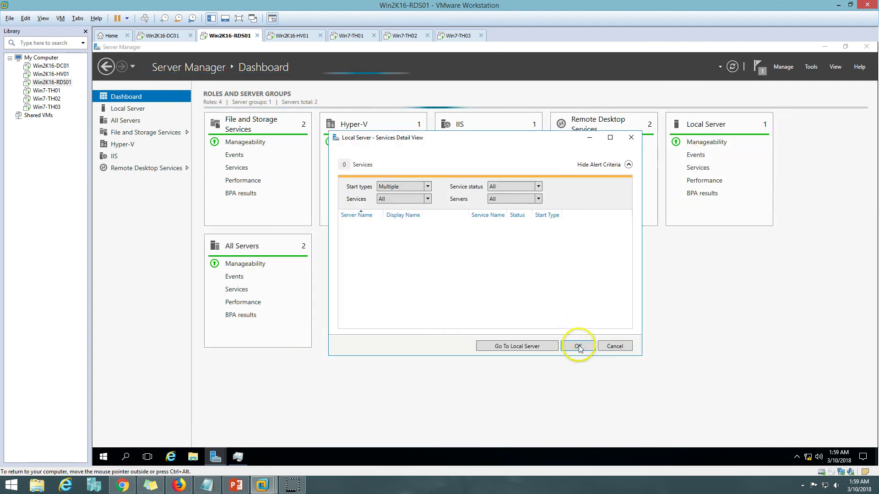
pyautogui.click(578, 346)
pyautogui.click(241, 488)
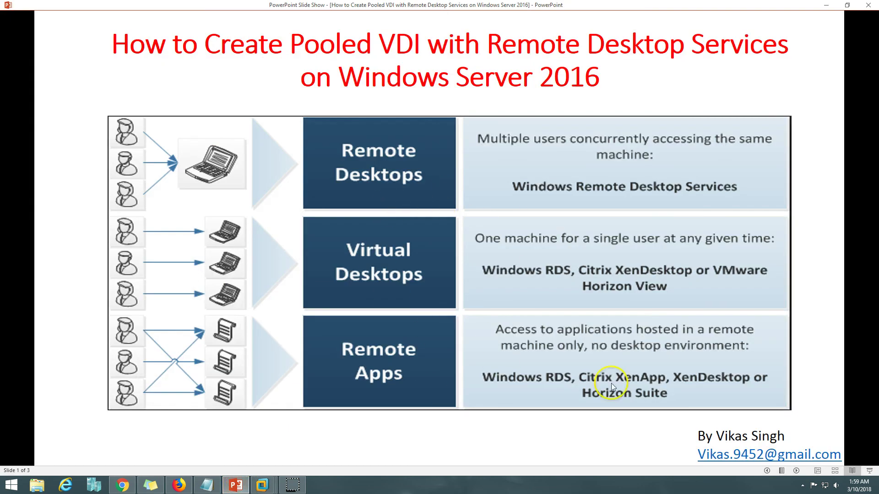
# Step: Advance two slides, through the demo environment slide, to the thank-you slide, 3 of 3
pyautogui.click(797, 471)
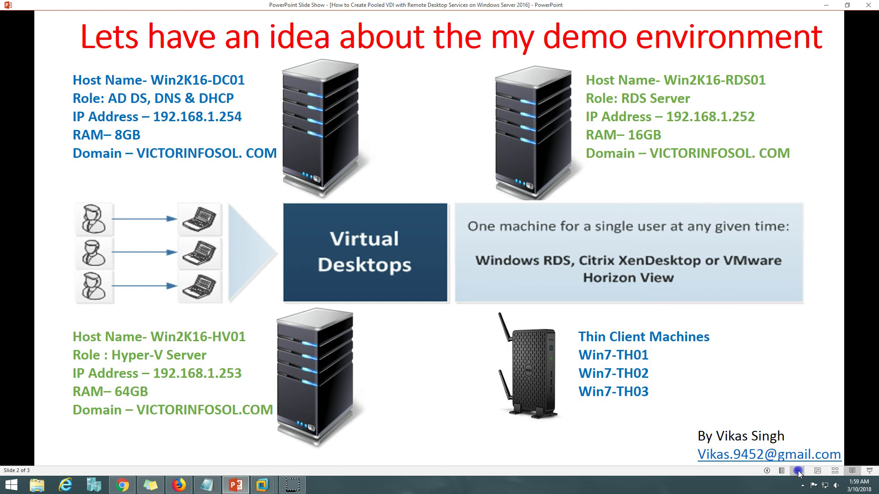
pyautogui.click(797, 471)
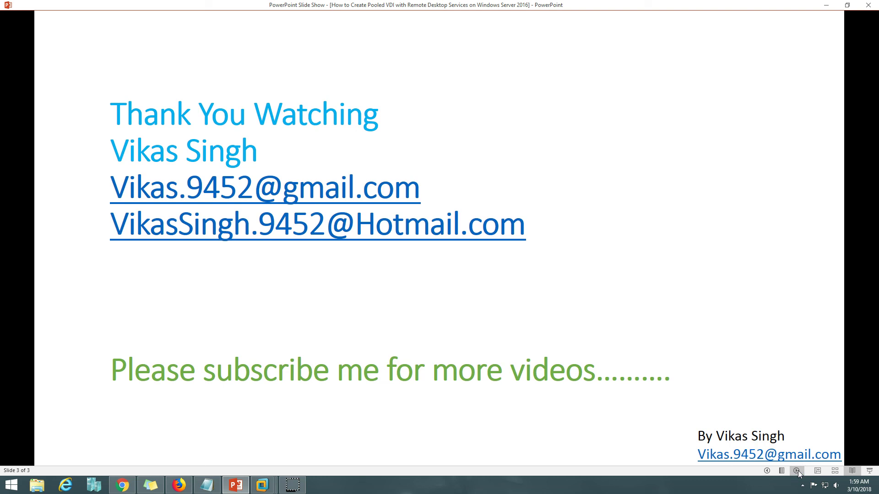